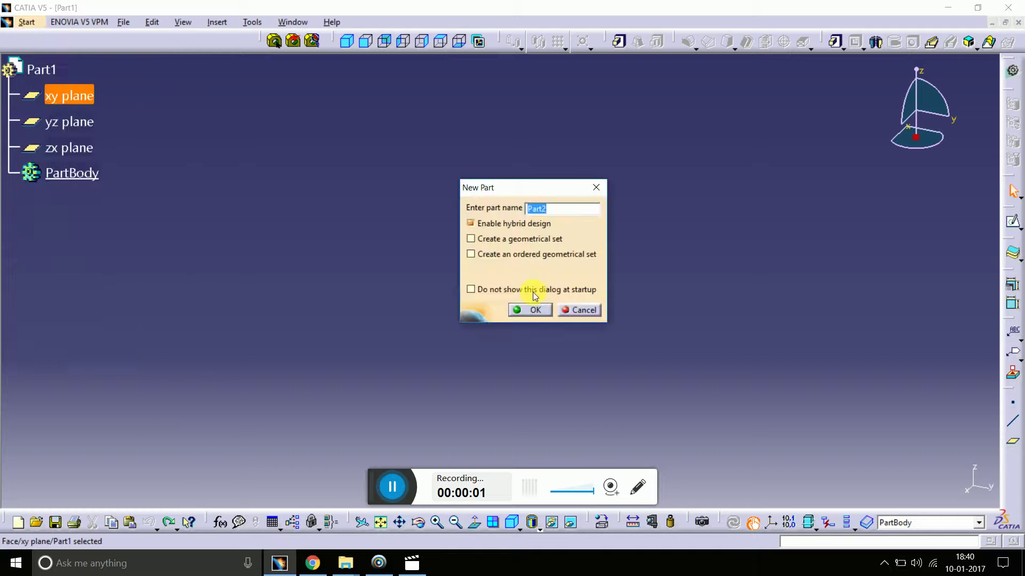
- Create the new part Part2 and open a sketch on its xy plane
click(530, 310)
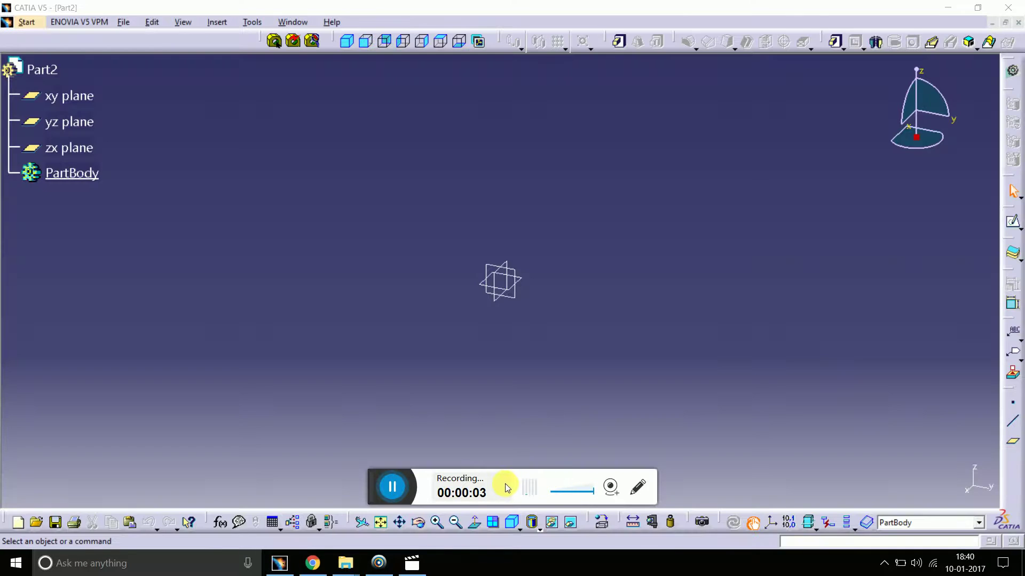
click(519, 280)
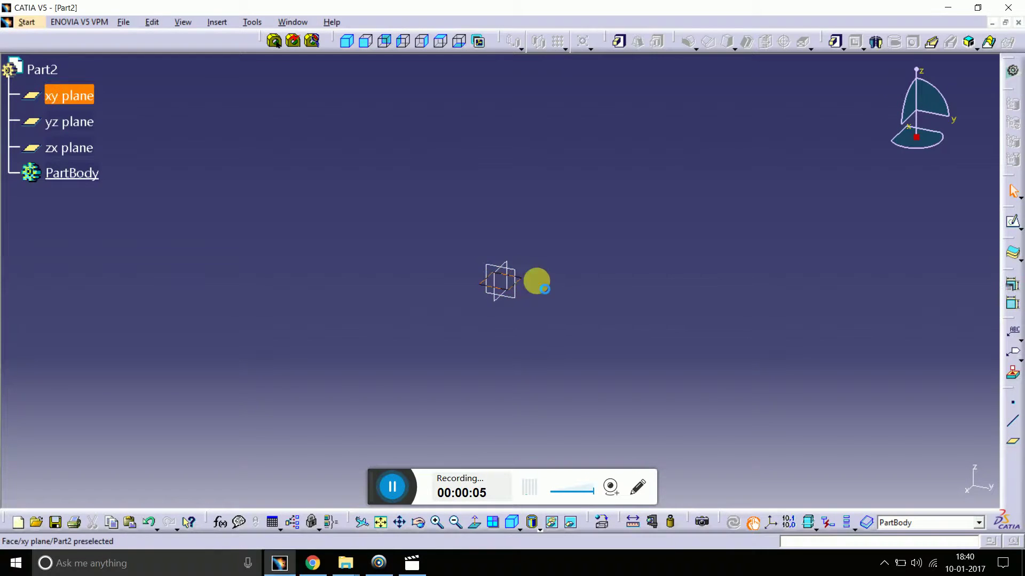
click(1014, 224)
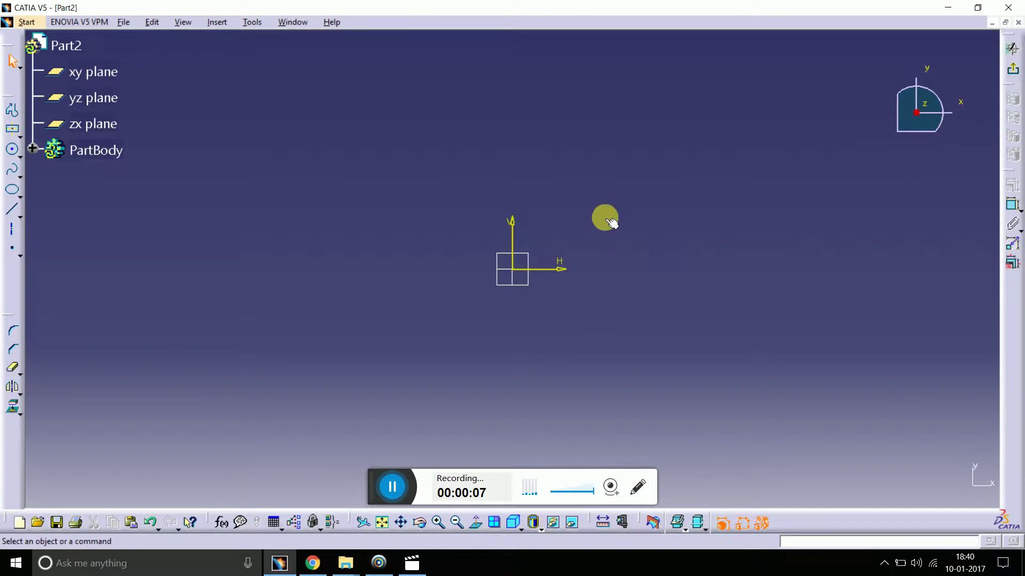
- Draw a circle centred on the horizontal axis and dimension its diameter to 12 mm
click(12, 152)
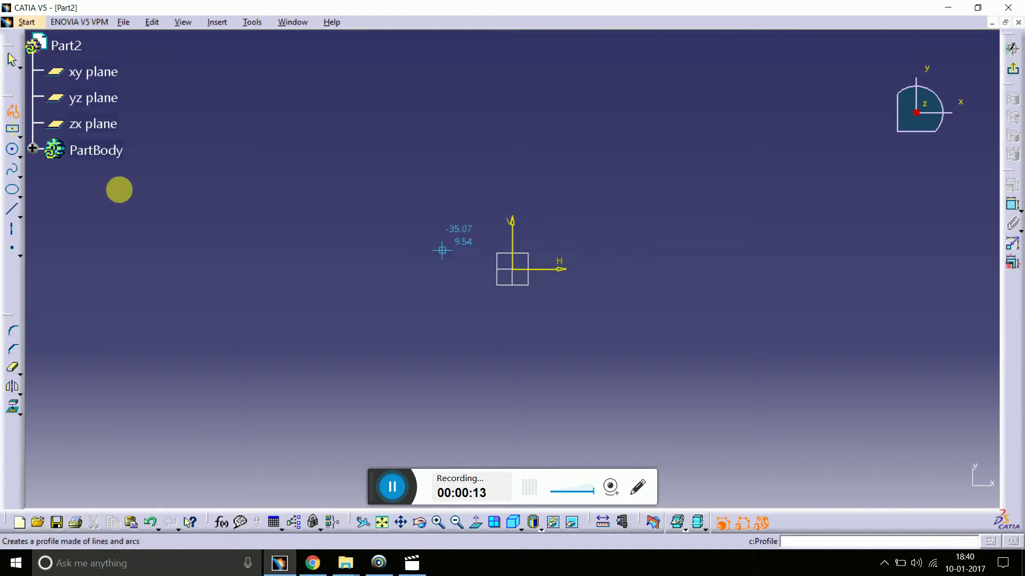
click(12, 151)
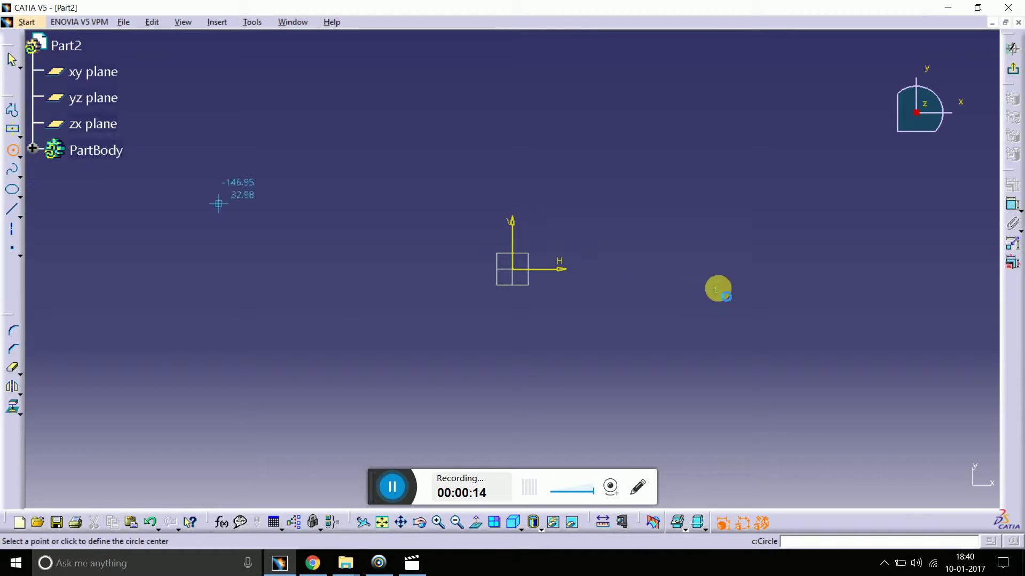
click(753, 265)
click(759, 236)
click(1012, 204)
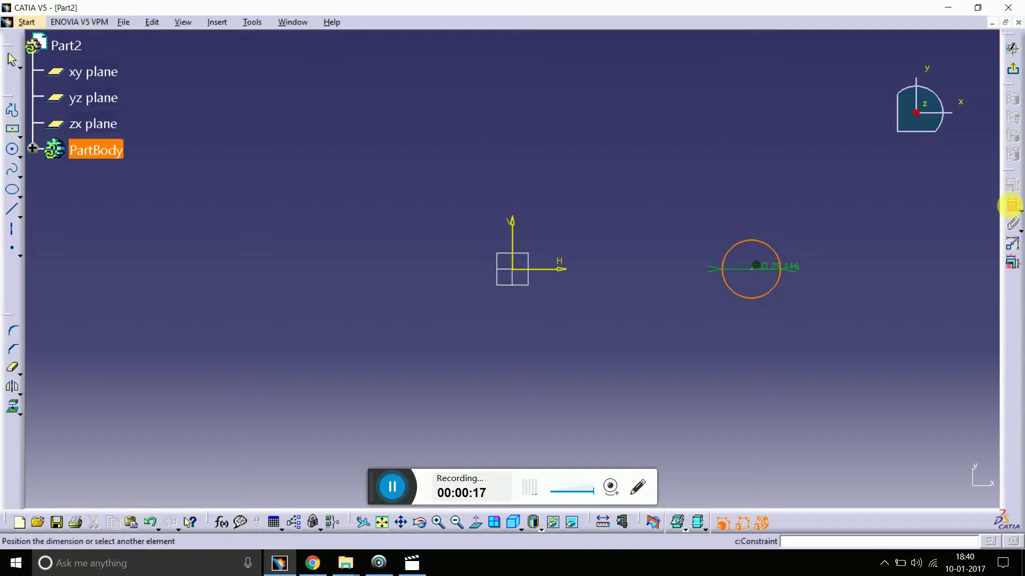
double_click(874, 379)
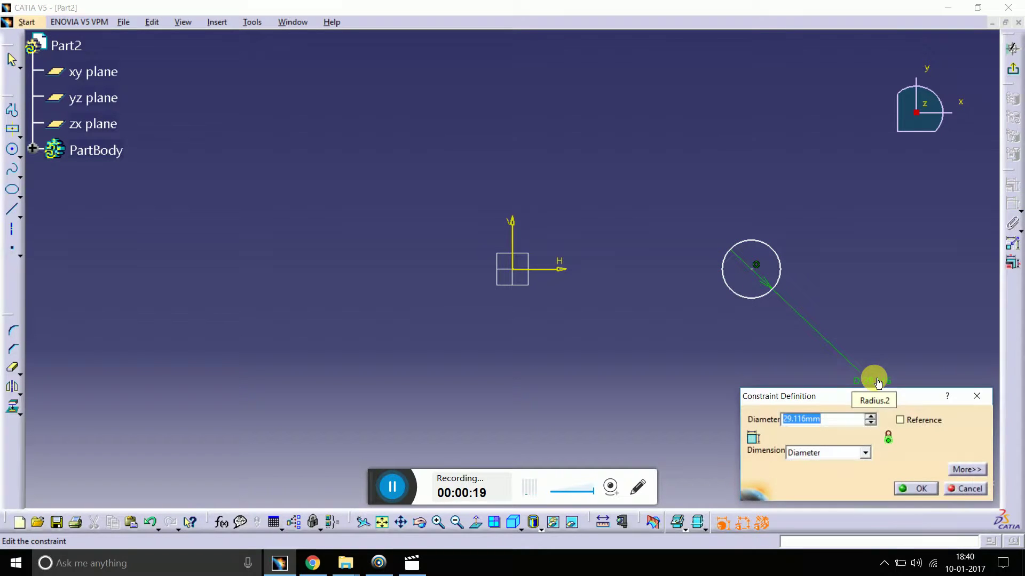
text(12)
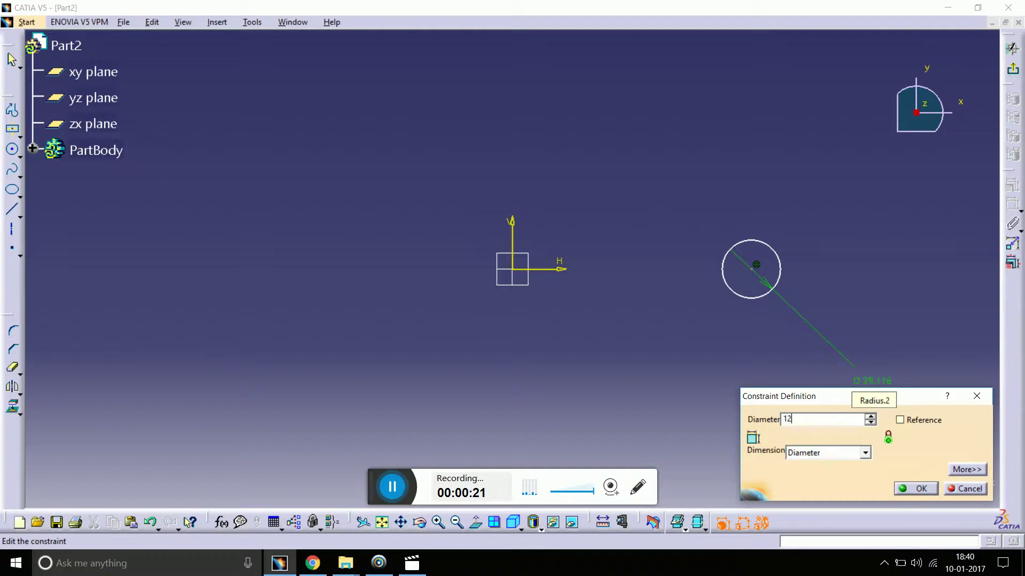
key(Return)
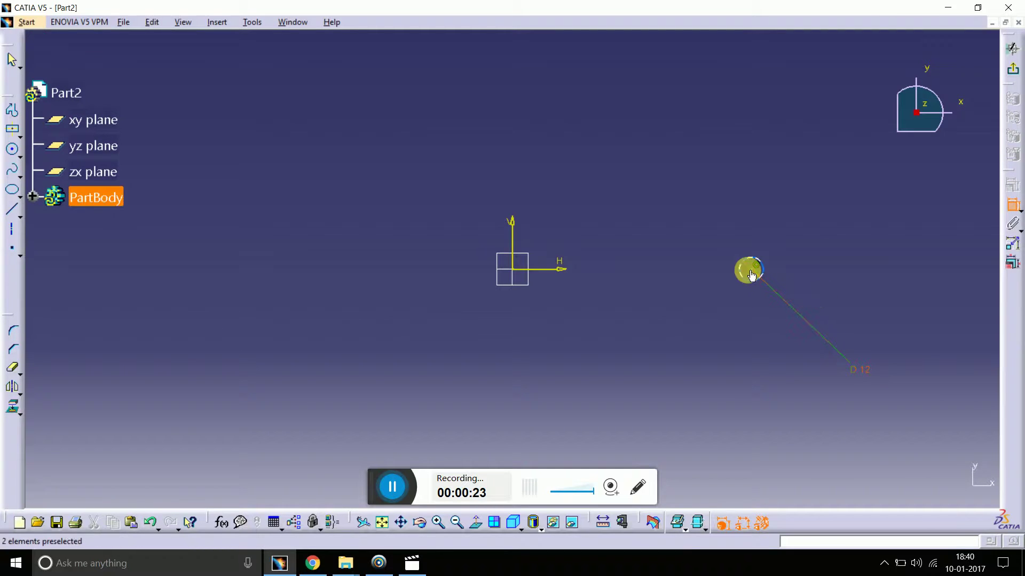
- Constrain the circle's centre 70 mm from the vertical axis
click(757, 267)
click(518, 222)
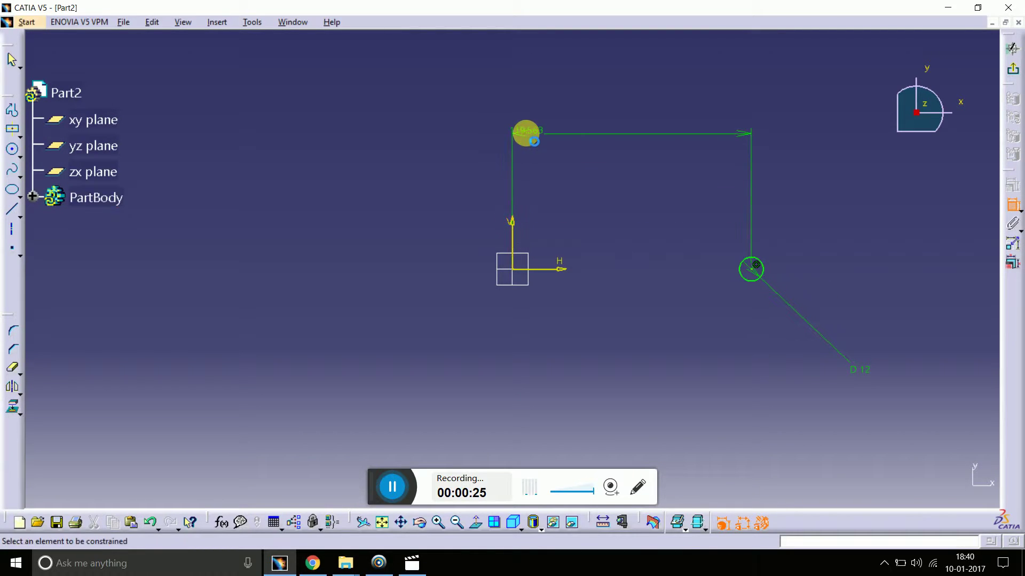
double_click(553, 136)
text(70)
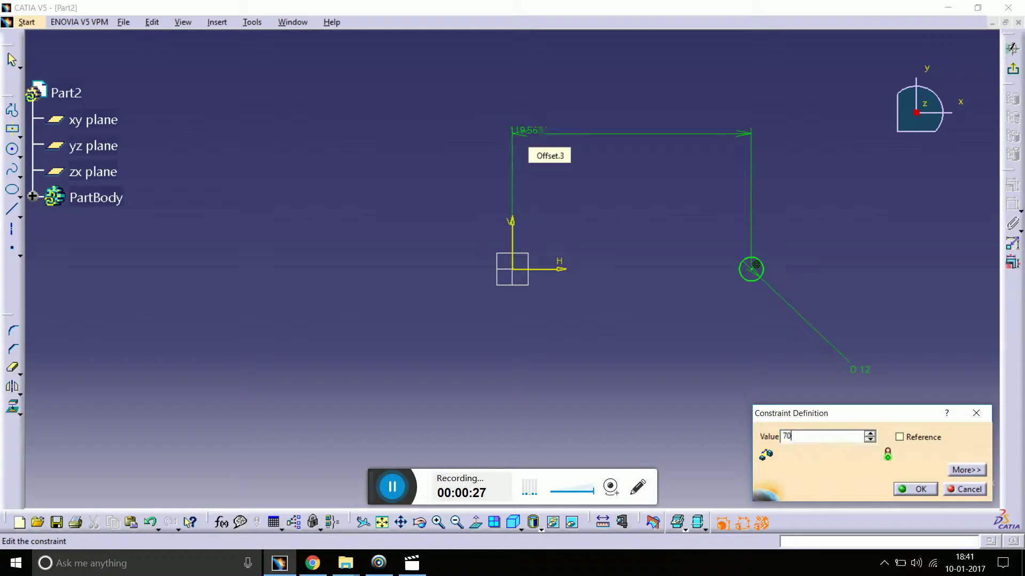
key(Return)
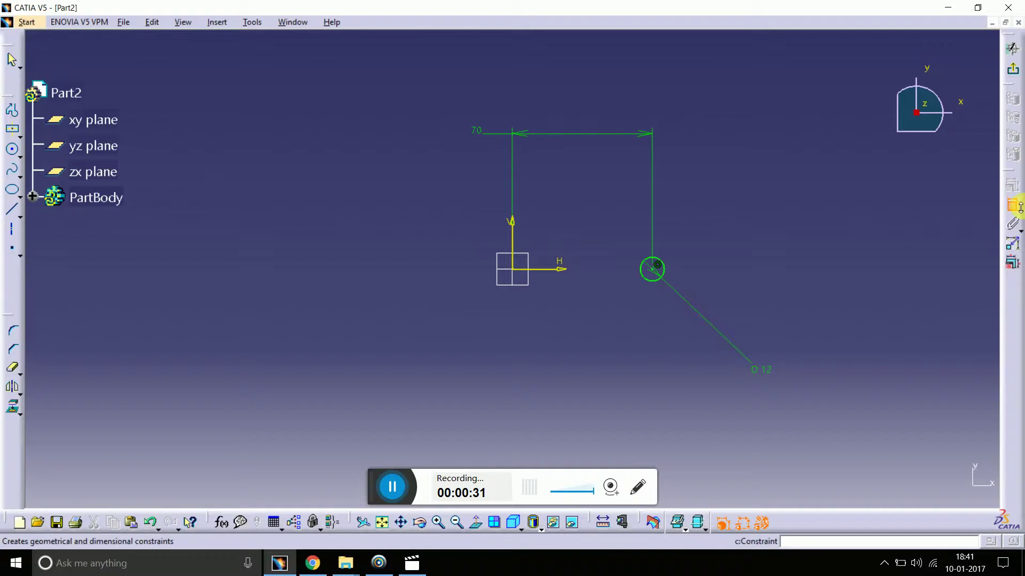
click(899, 212)
click(12, 114)
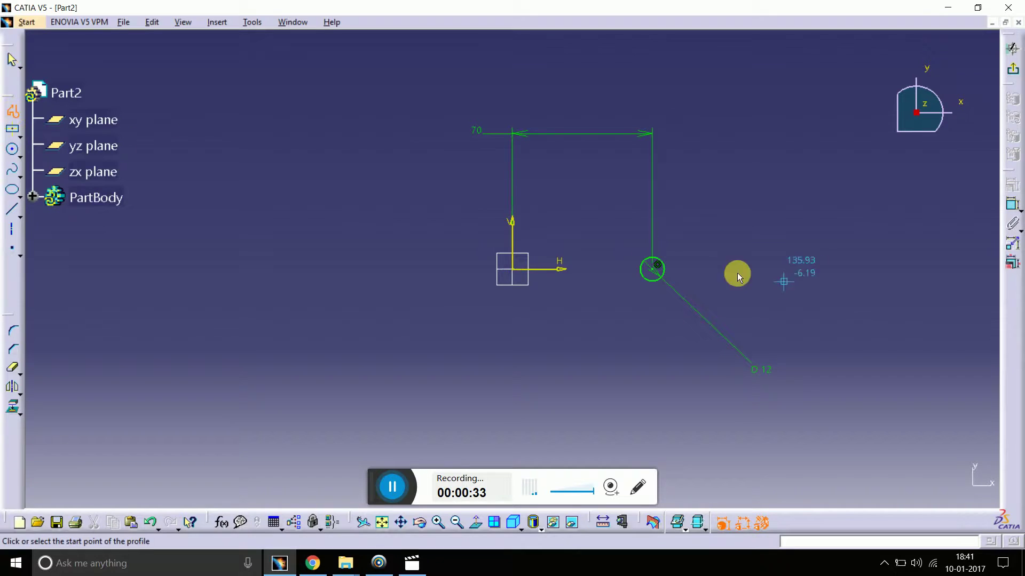
- Draw a circle centred on the sketch origin and dimension its diameter to 24 mm
click(438, 522)
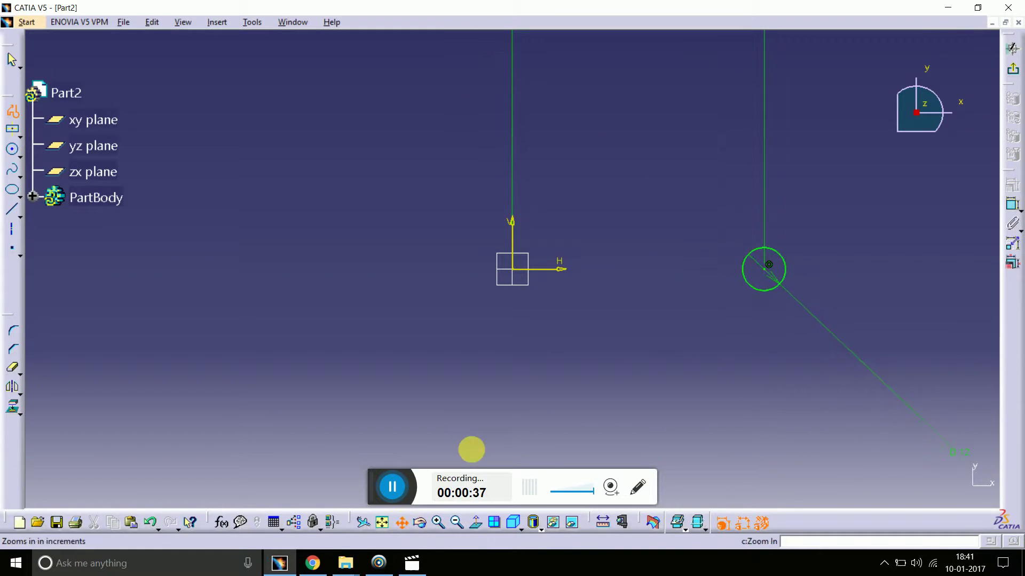
middle_drag(508, 392, 363, 446)
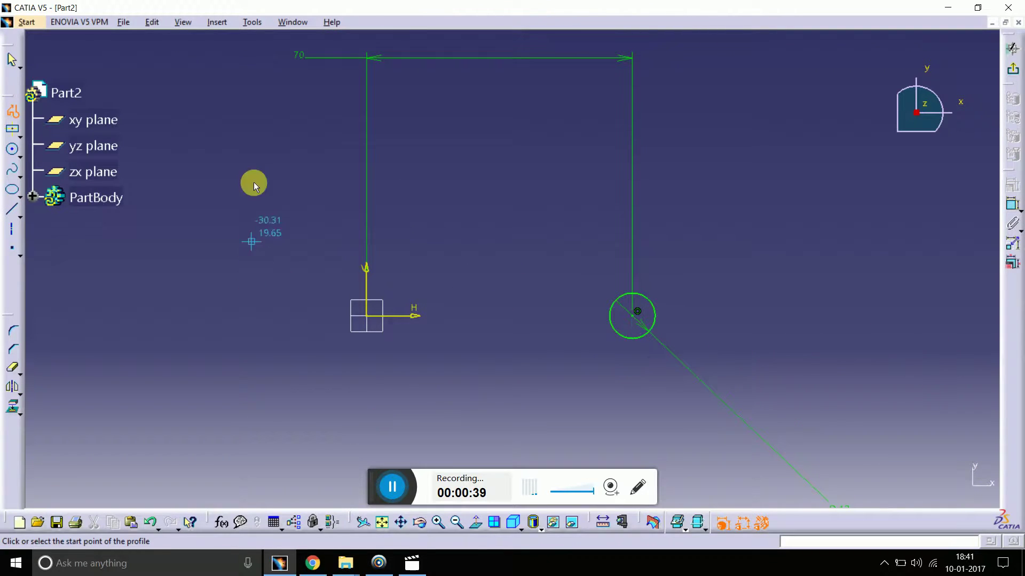
click(12, 152)
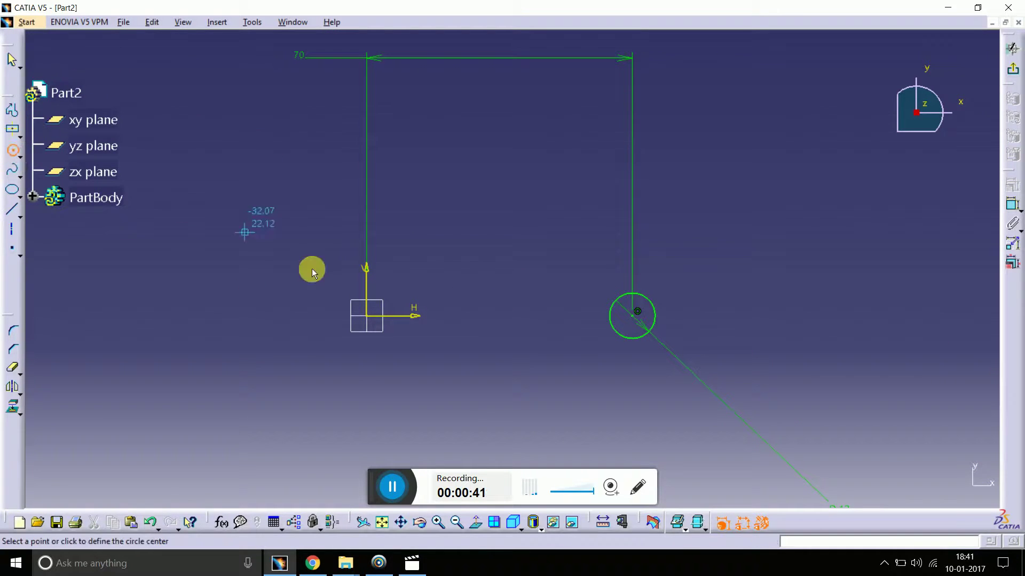
click(367, 317)
click(366, 231)
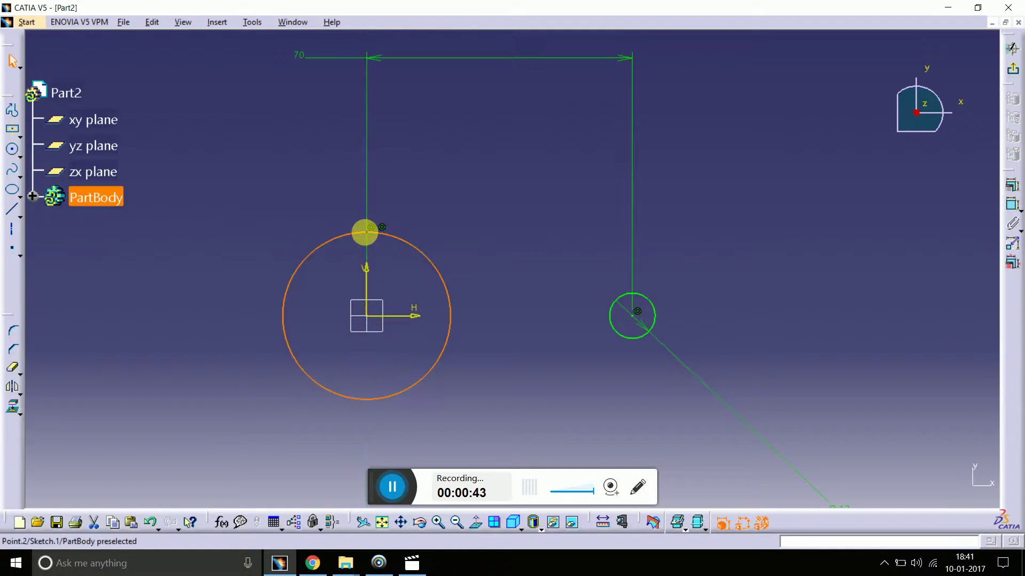
click(1012, 208)
click(909, 361)
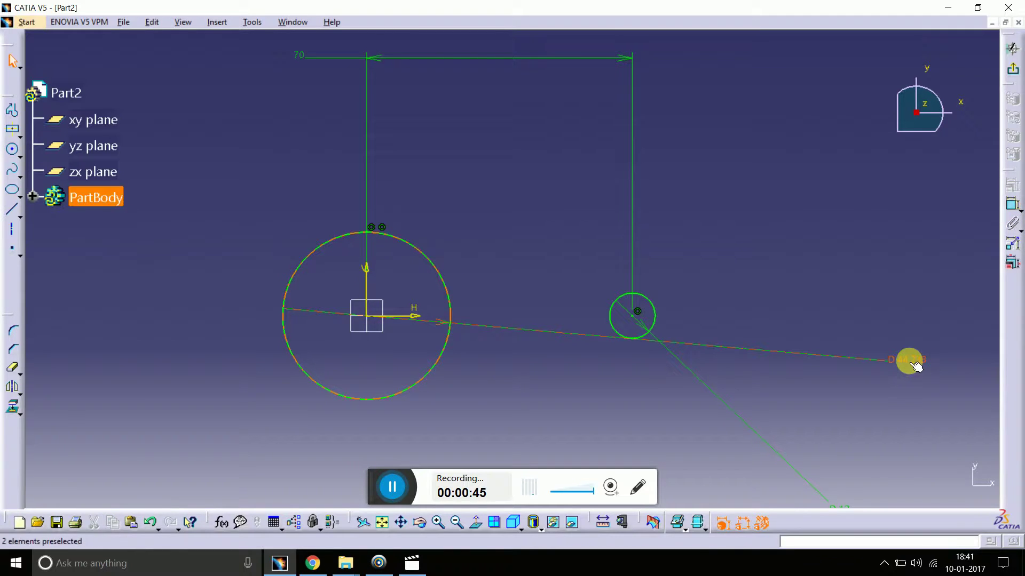
double_click(912, 363)
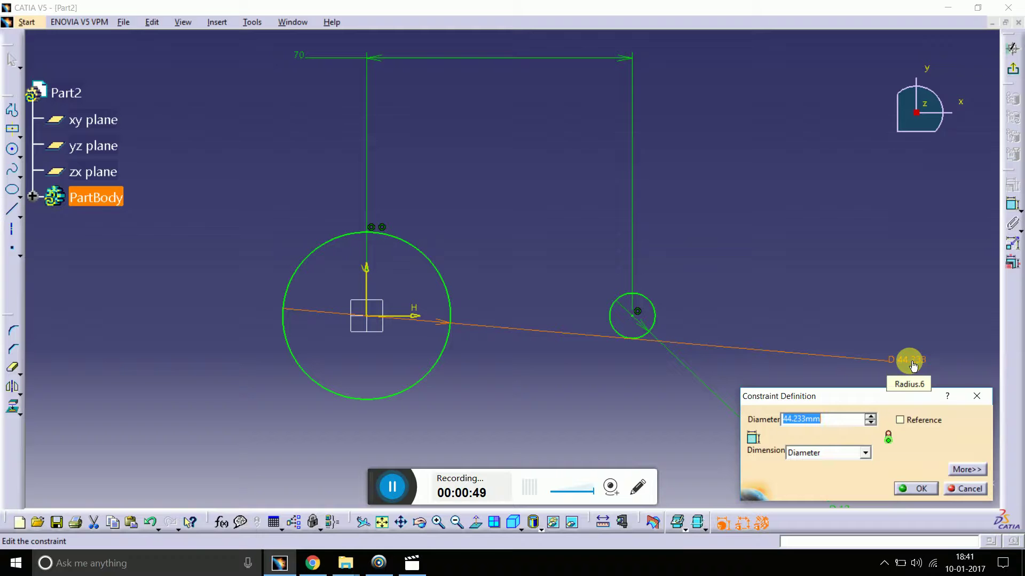
text(24)
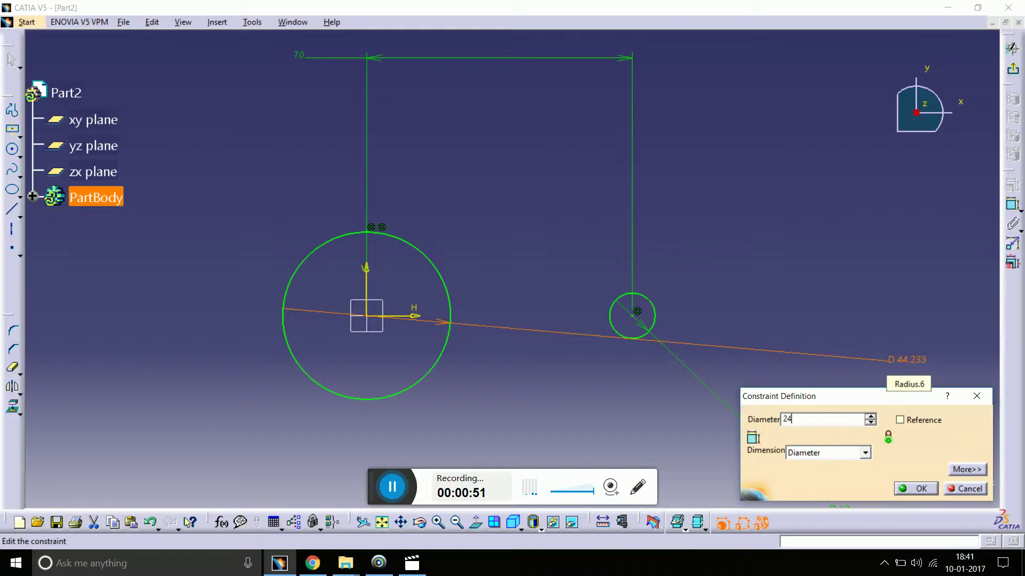
key(Return)
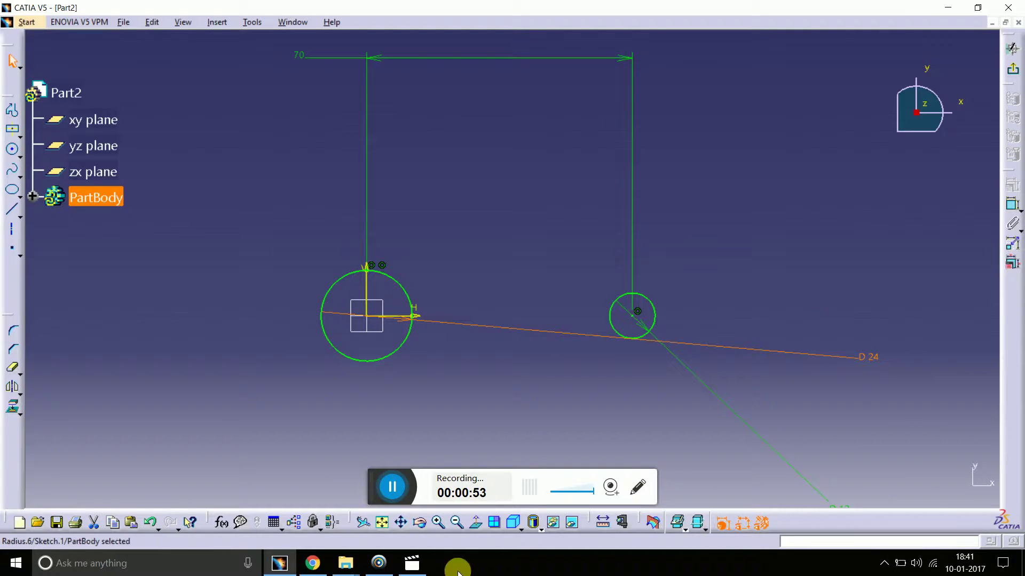
- Draw an upper line from above the central circle to the small right circle
click(12, 111)
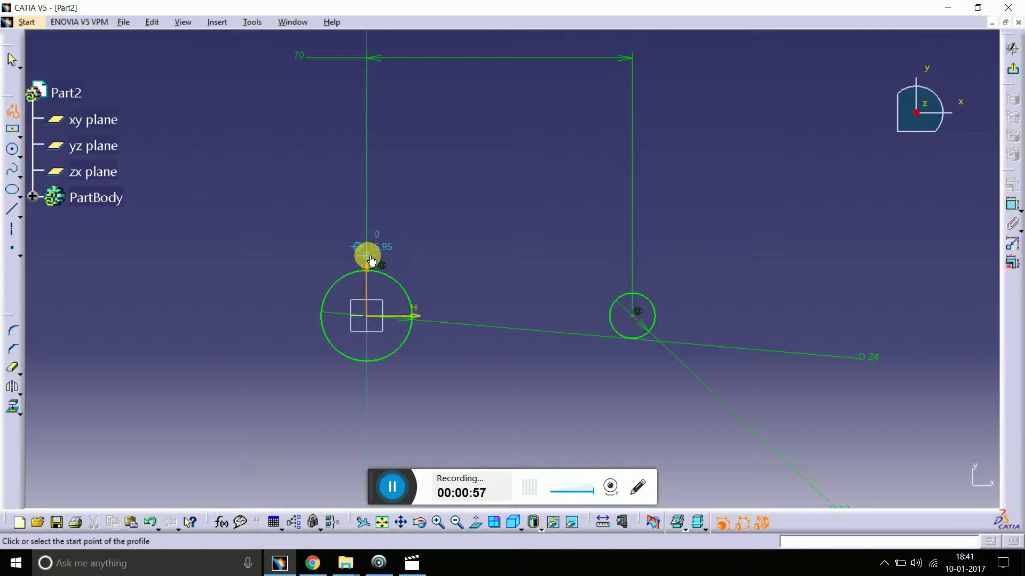
click(370, 256)
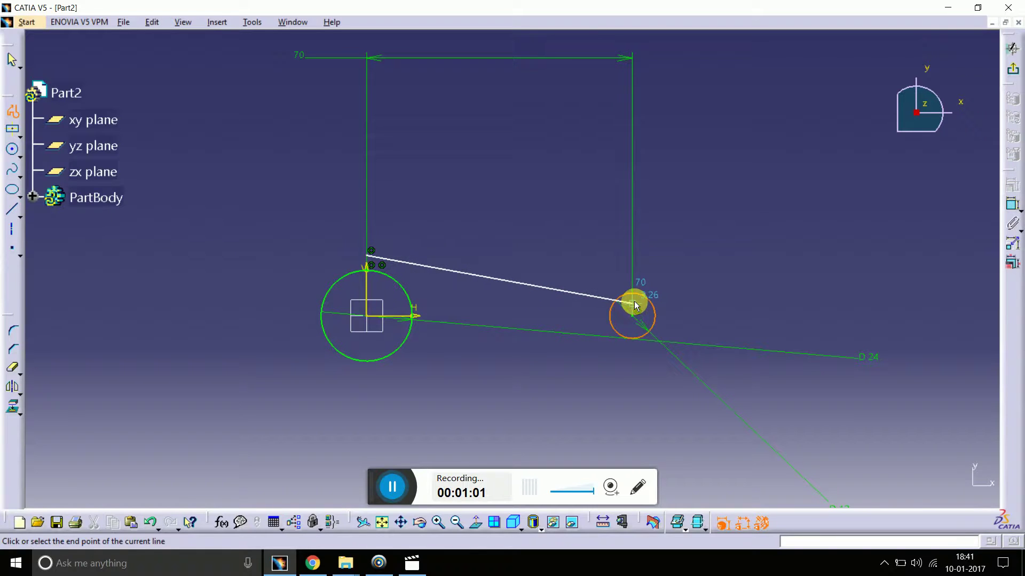
click(633, 267)
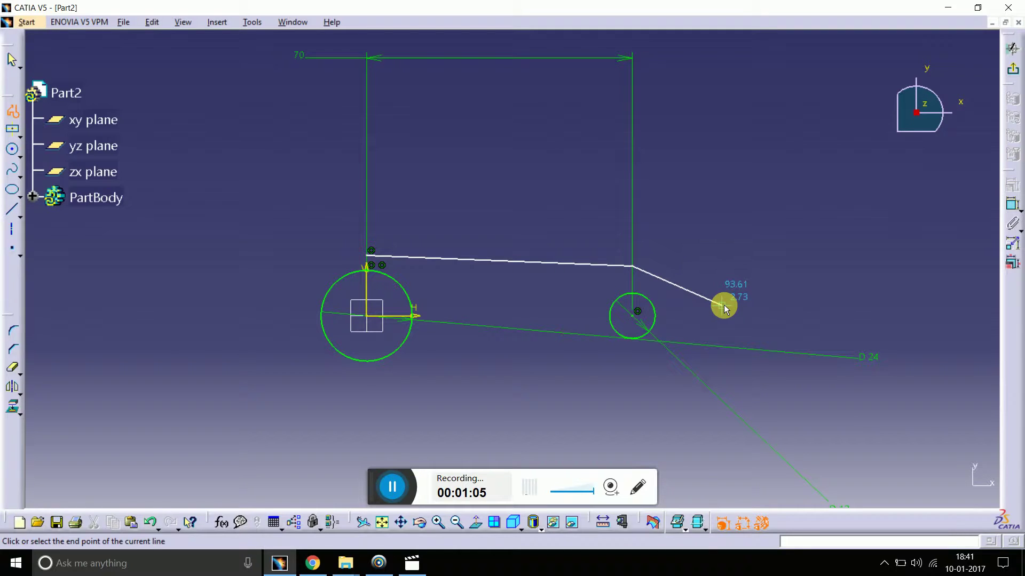
key(Escape)
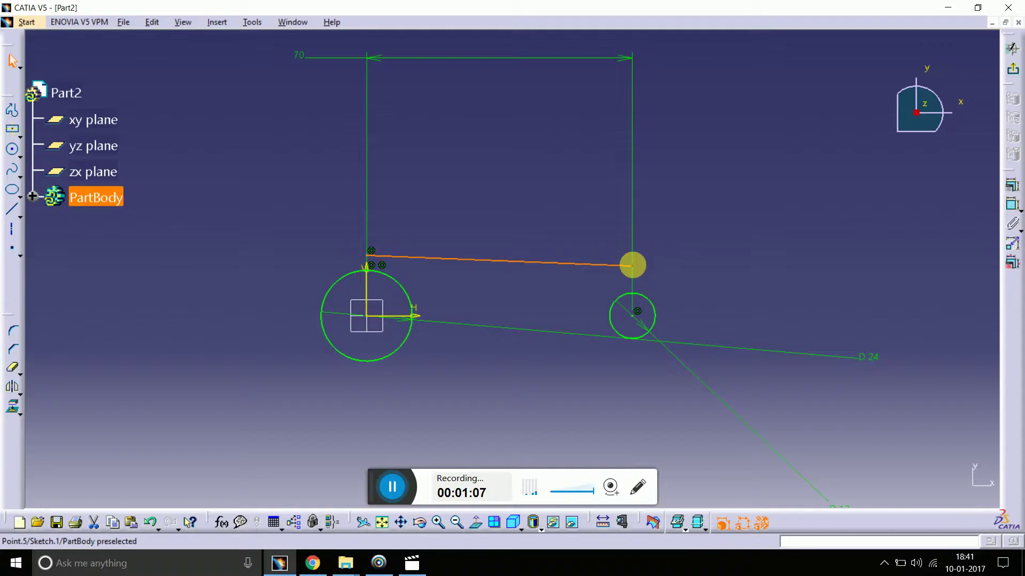
- Give both ends of the upper line coincidence constraints with the circles
click(633, 265)
ctrl+click(650, 302)
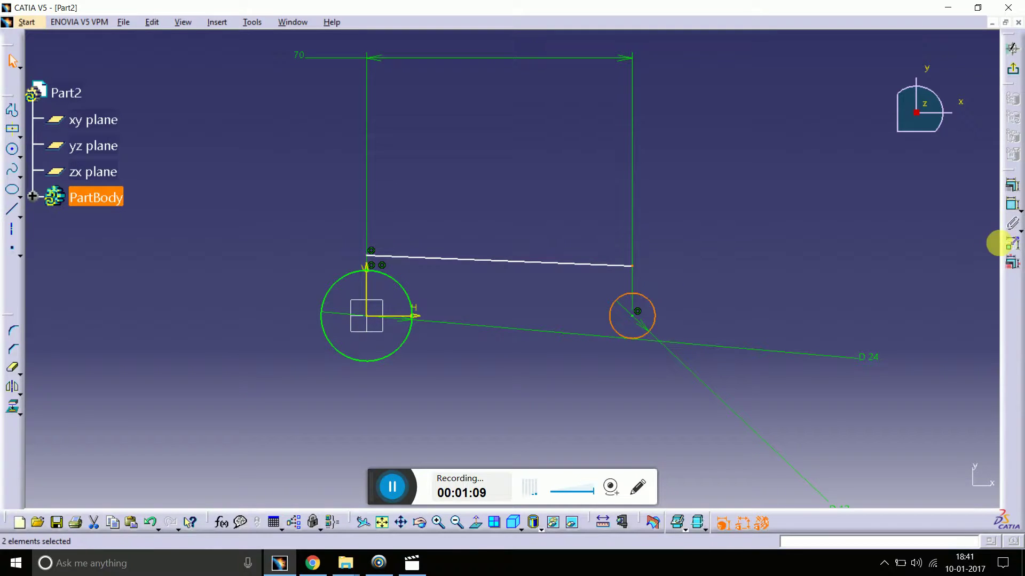
click(1004, 201)
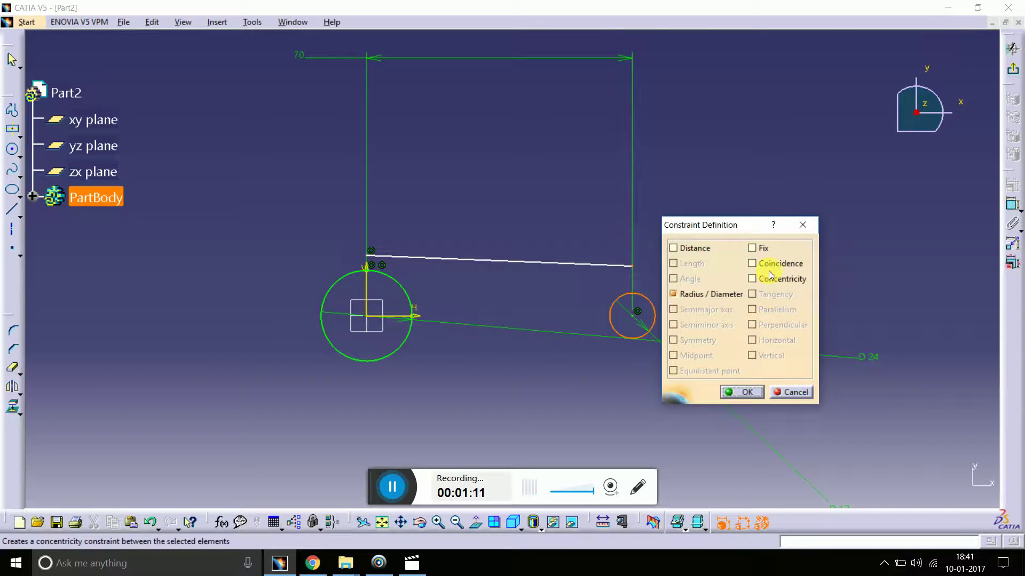
click(780, 264)
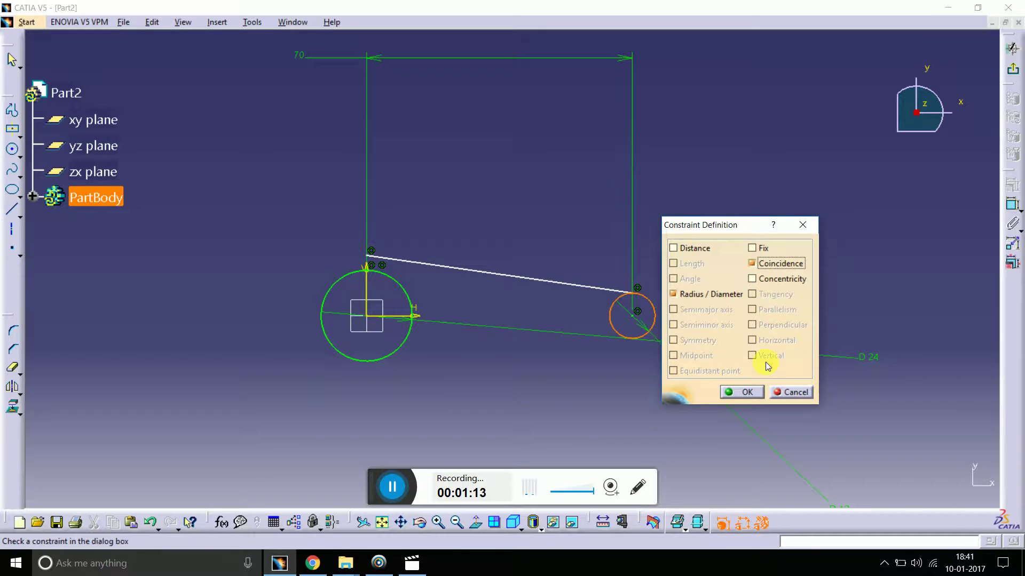
click(744, 392)
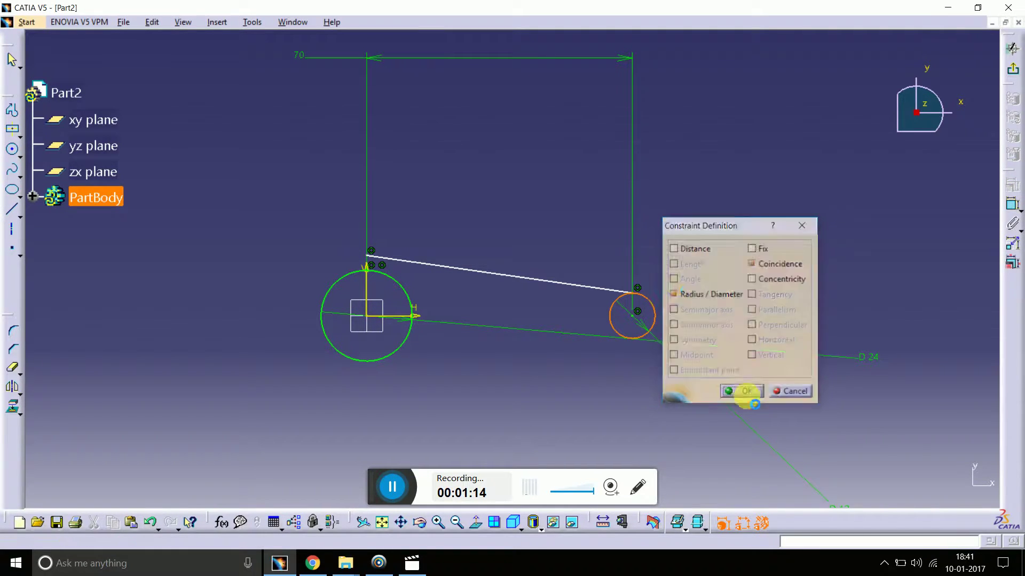
click(382, 271)
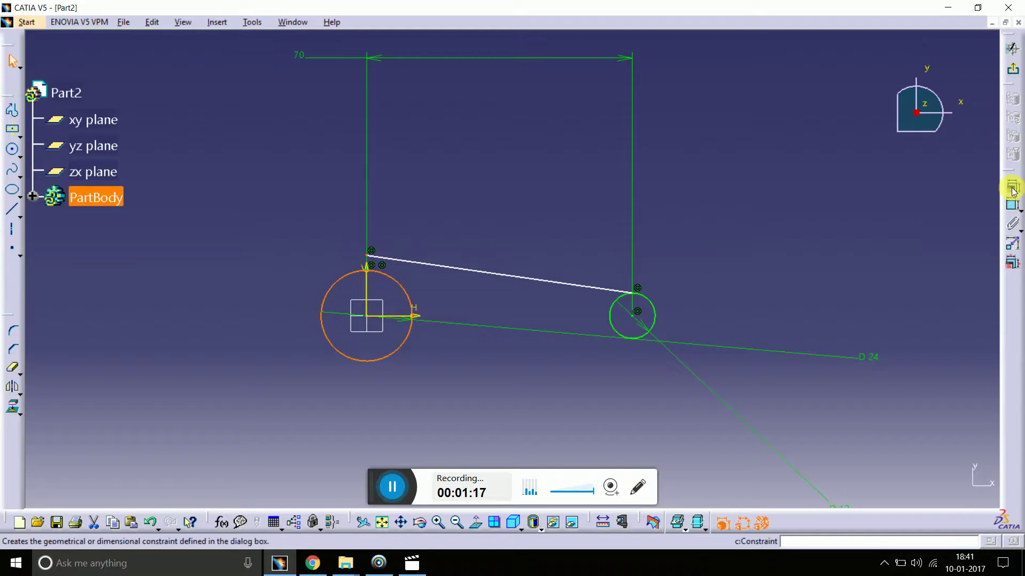
click(1013, 185)
click(765, 264)
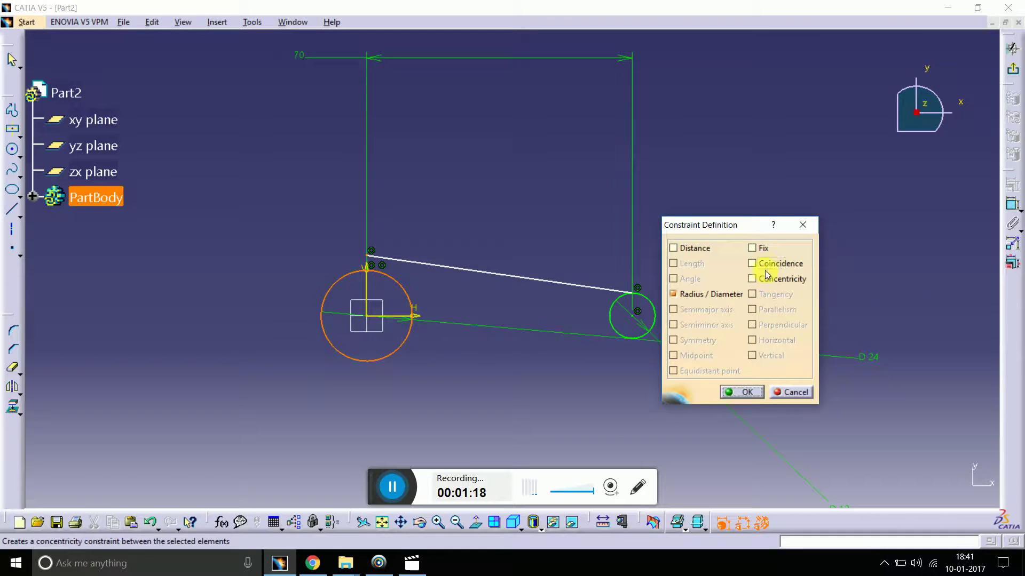
click(746, 393)
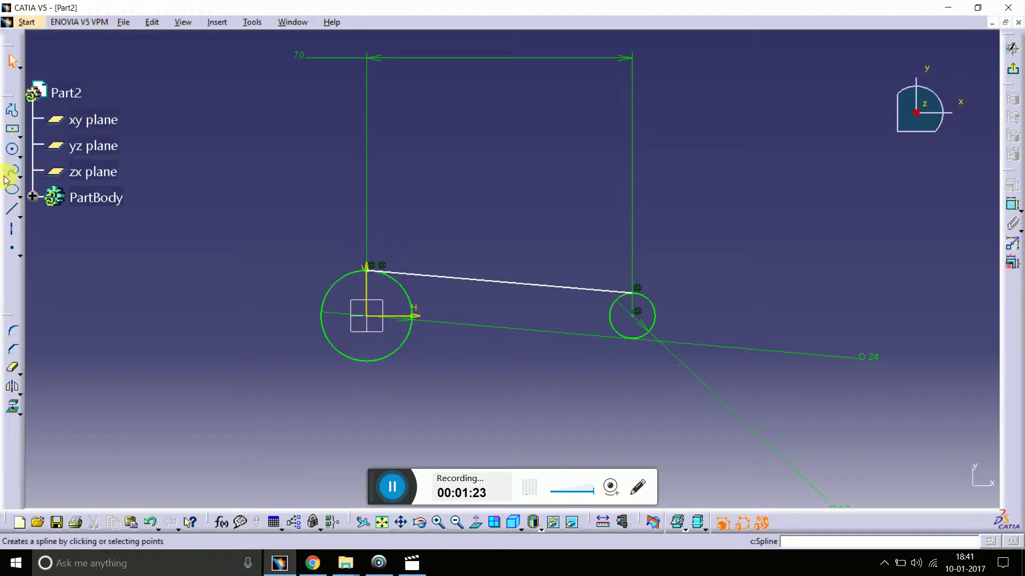
- Draw a lower line from the large circle's bottom to the small circle, its end made coincident with it
click(13, 110)
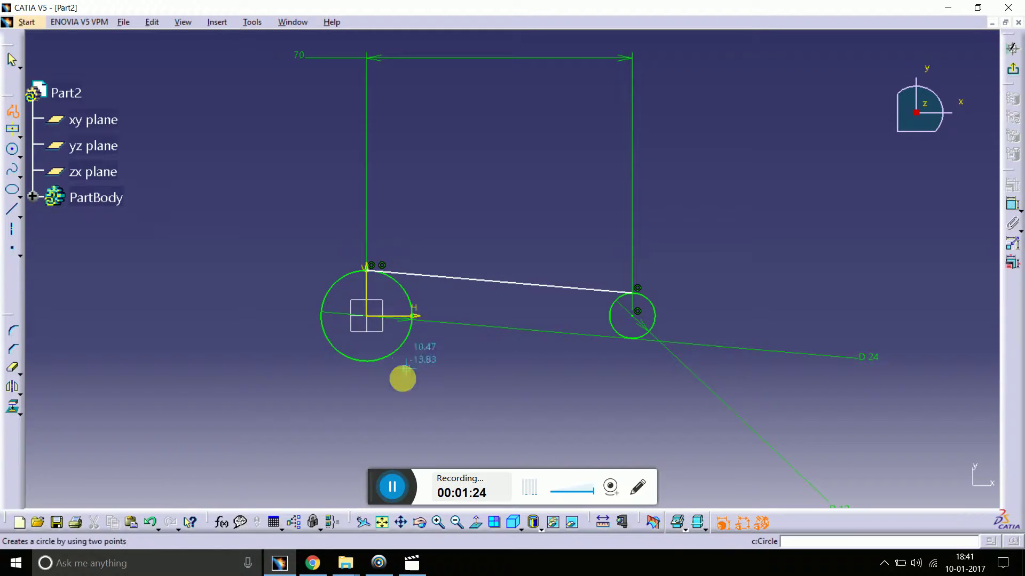
click(365, 361)
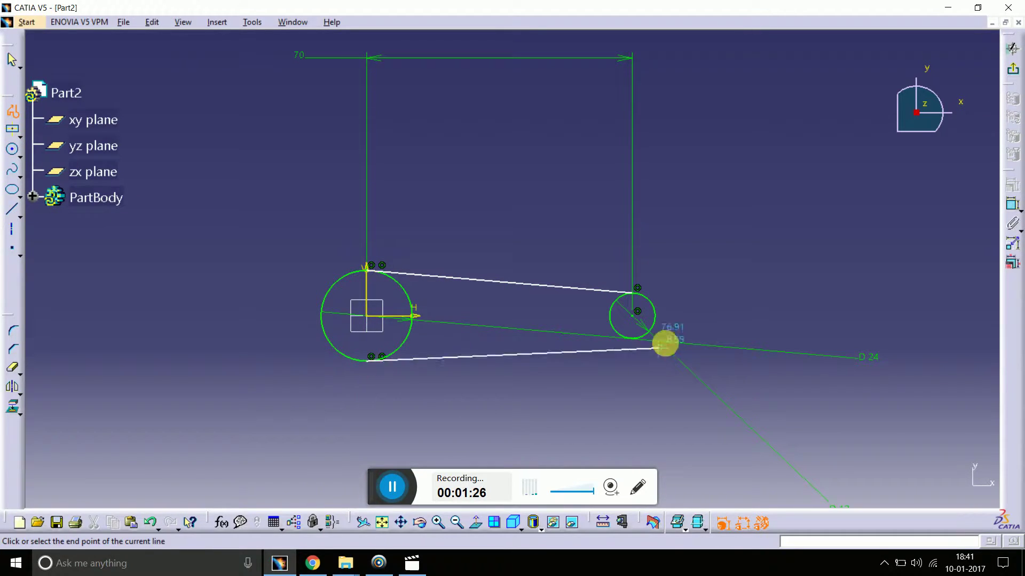
click(633, 332)
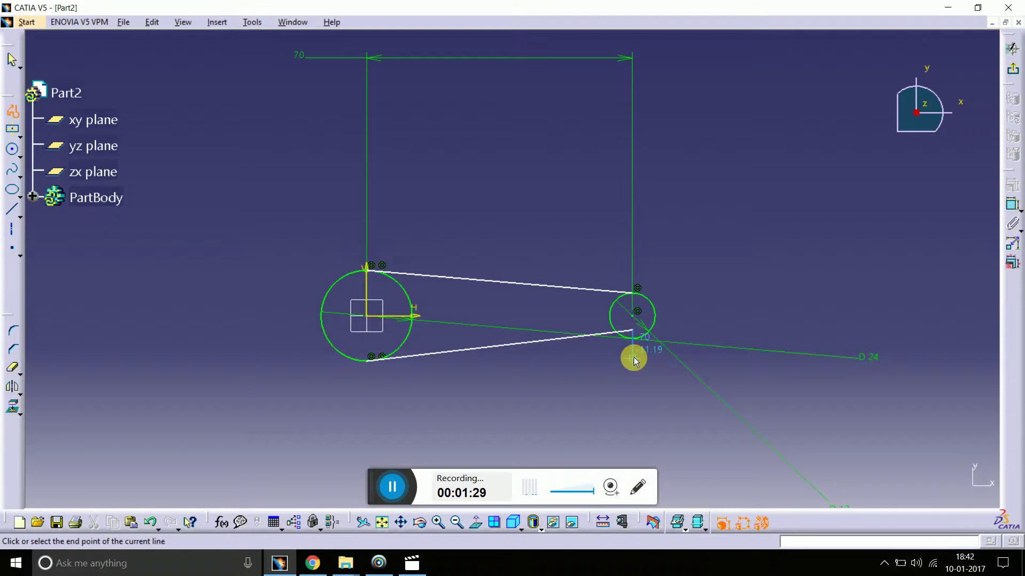
key(Escape)
click(639, 335)
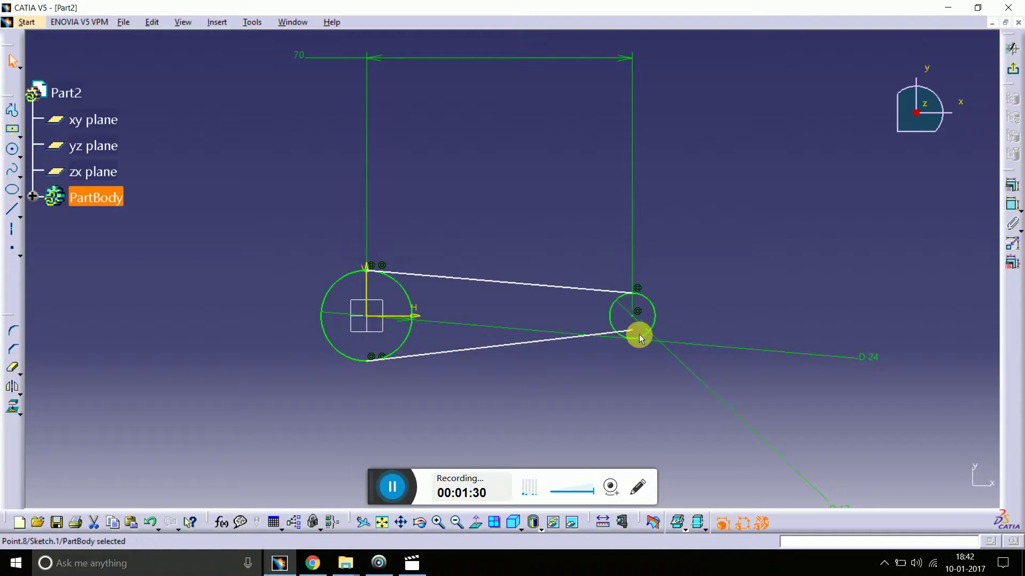
ctrl+click(652, 326)
click(1012, 186)
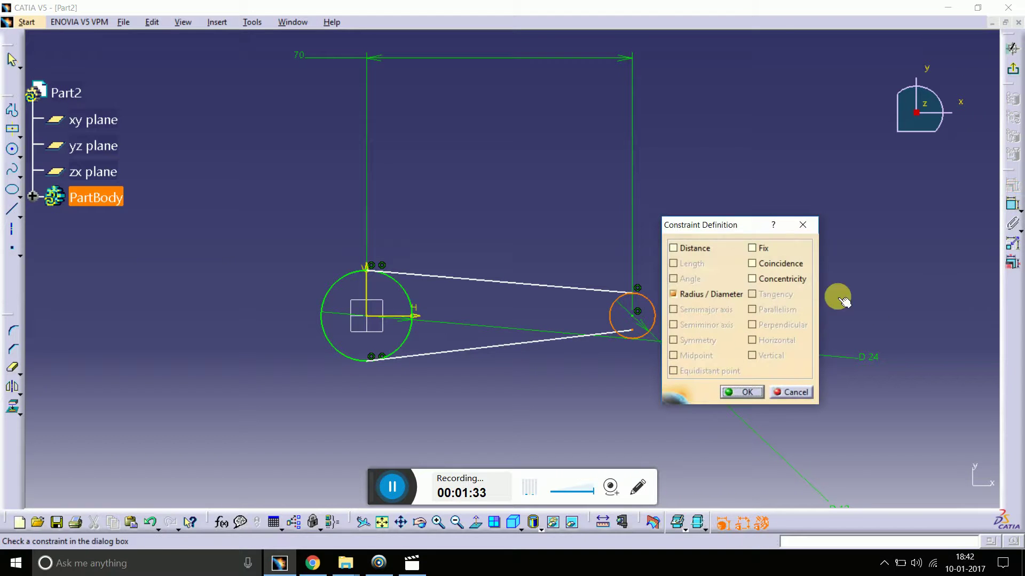
click(776, 263)
click(745, 392)
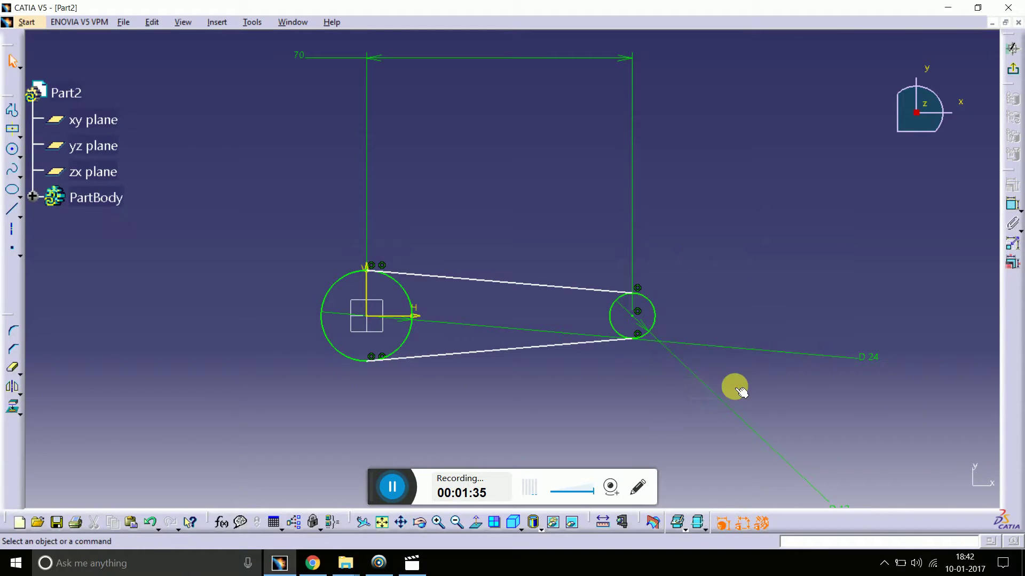
click(1001, 225)
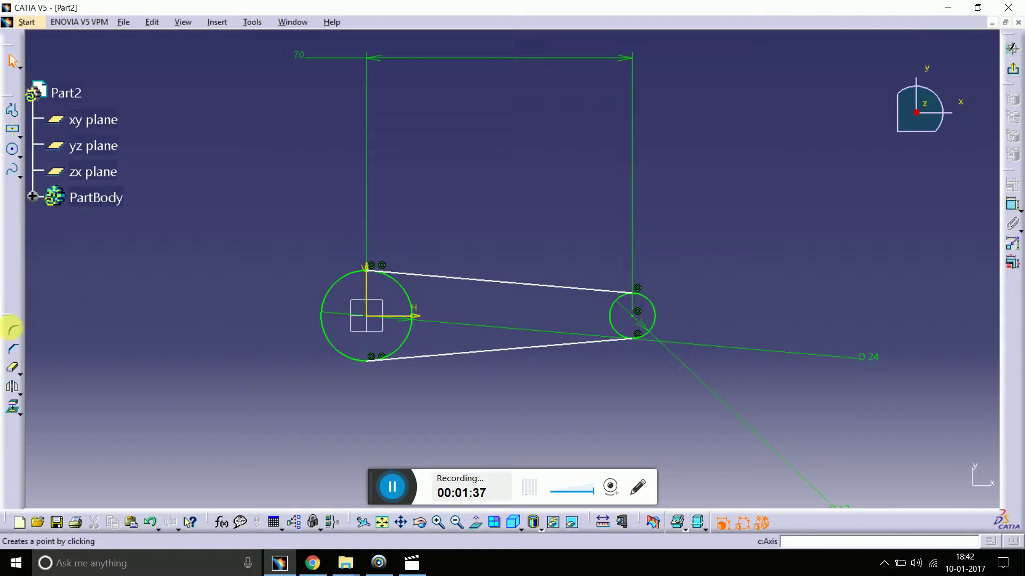
- Trim the large circle's arcs against the connecting lines
click(394, 347)
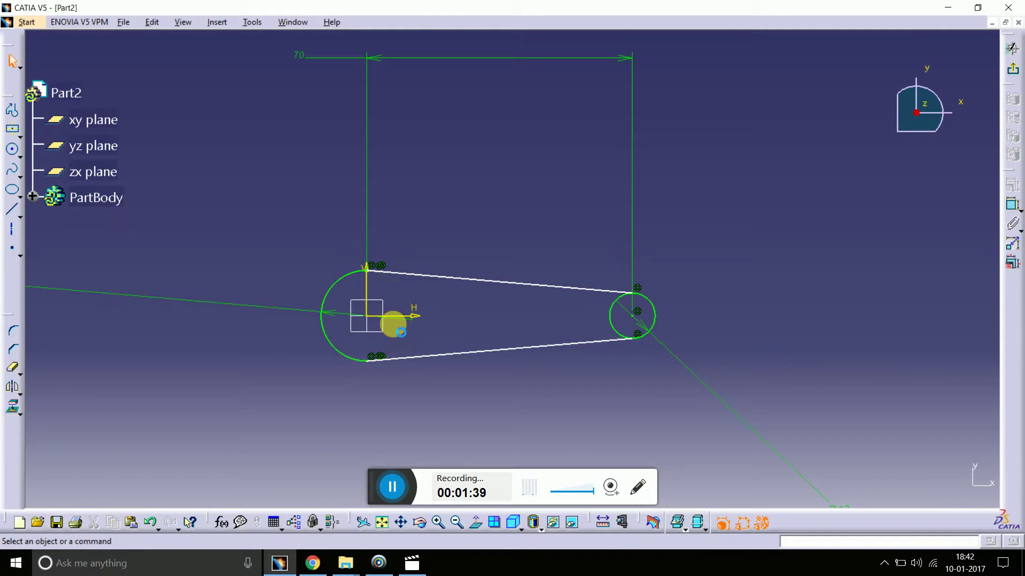
click(318, 344)
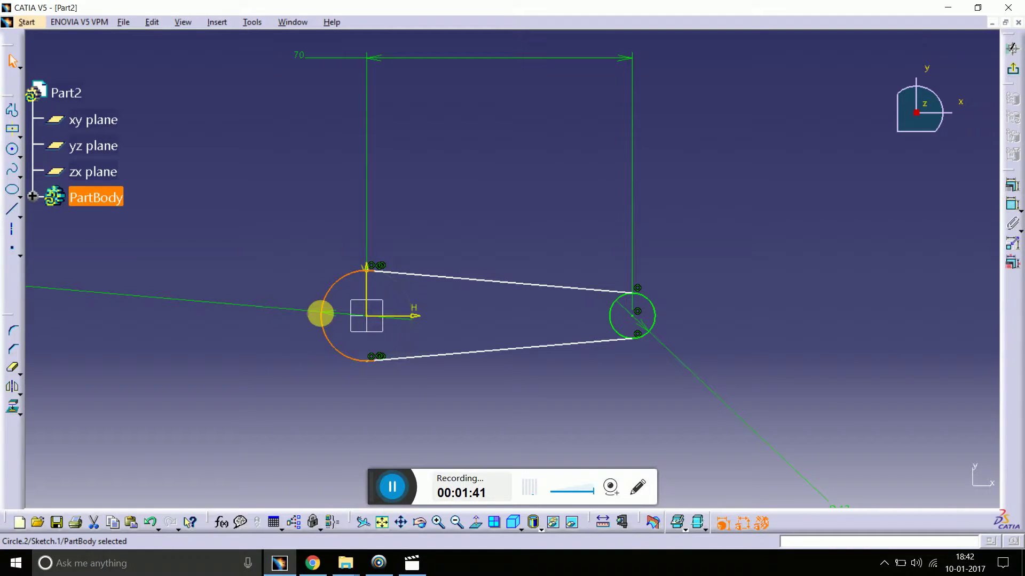
click(13, 369)
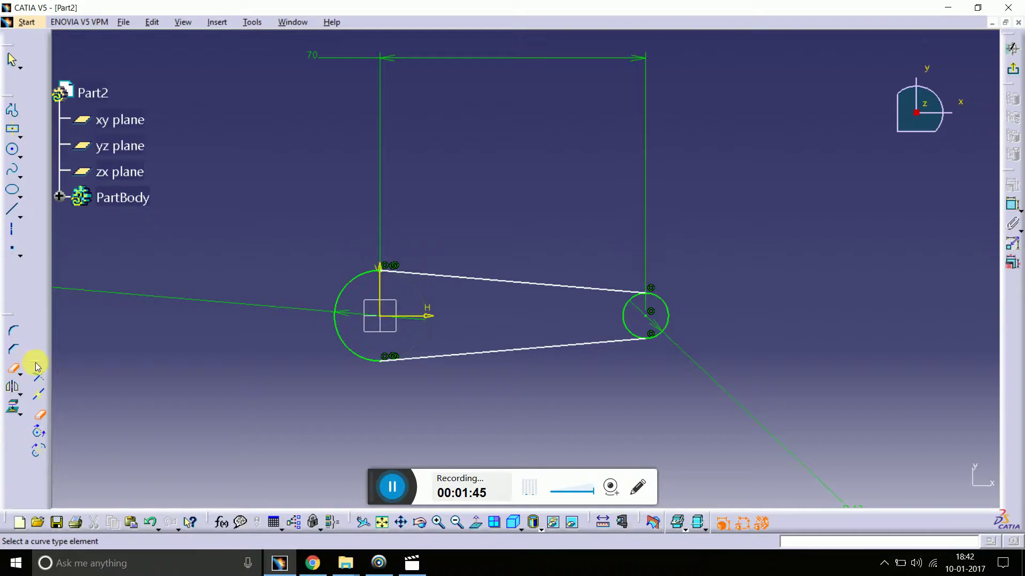
click(20, 316)
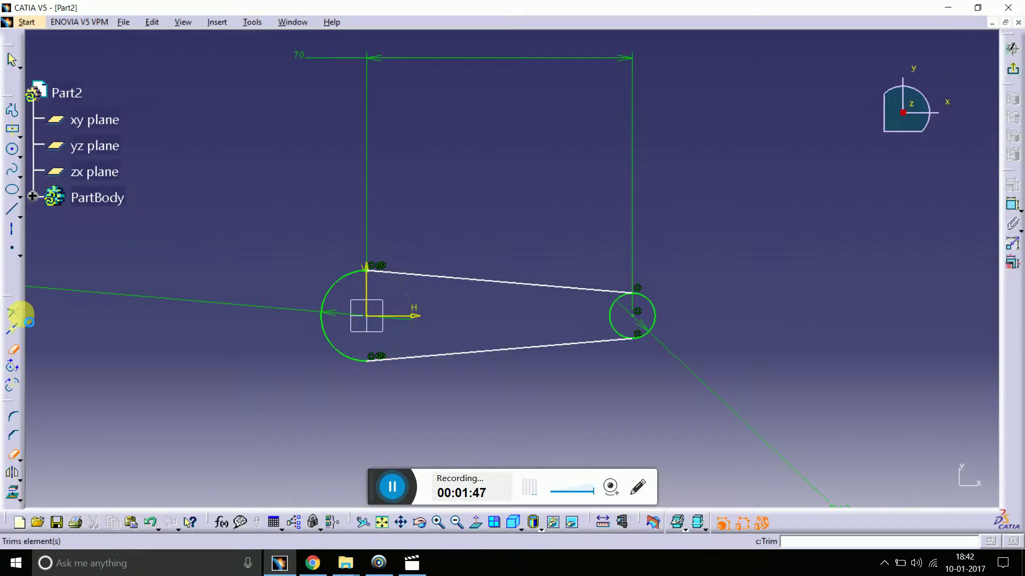
click(323, 308)
click(326, 300)
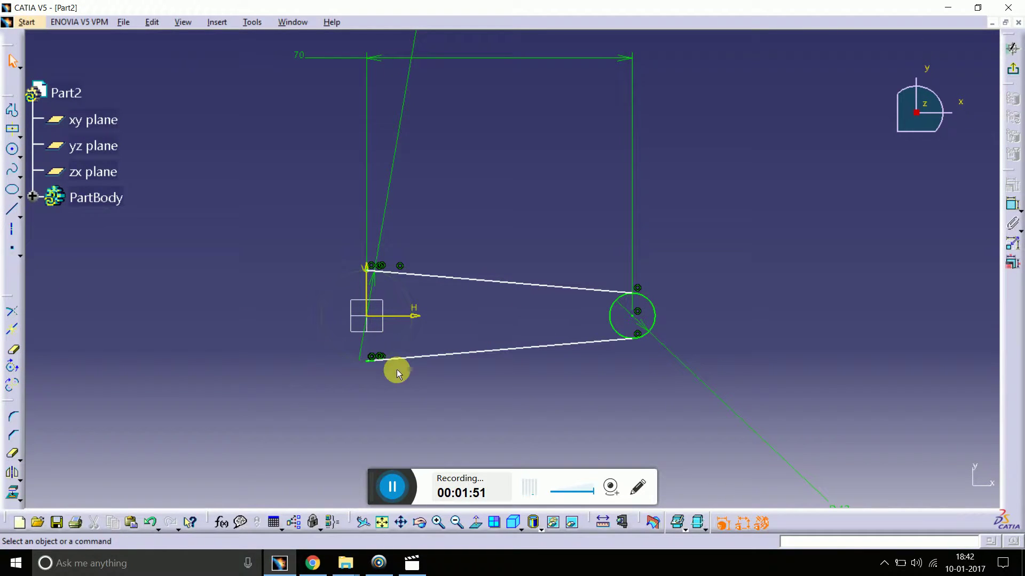
click(433, 526)
click(438, 523)
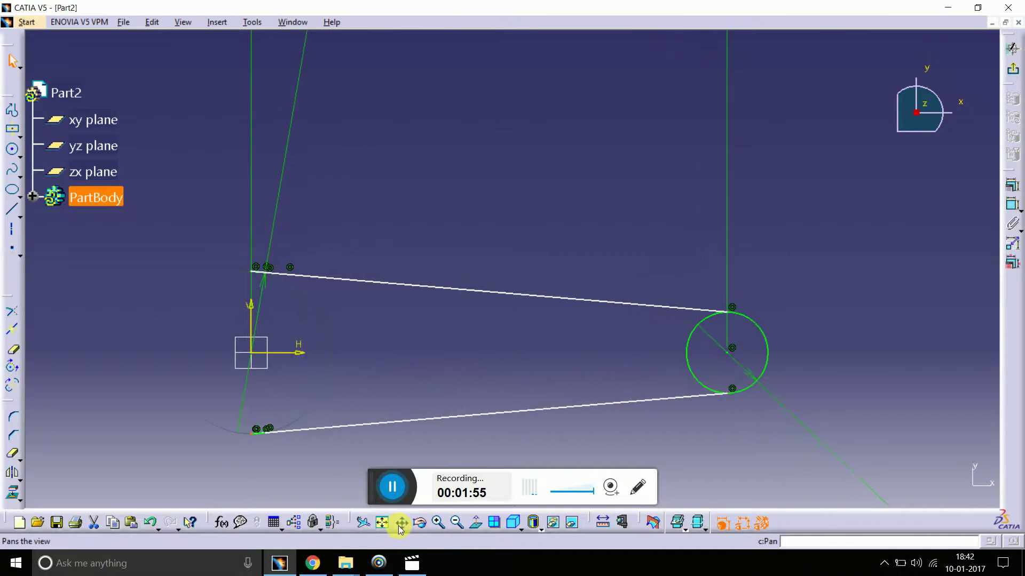
click(399, 523)
drag(455, 378, 598, 312)
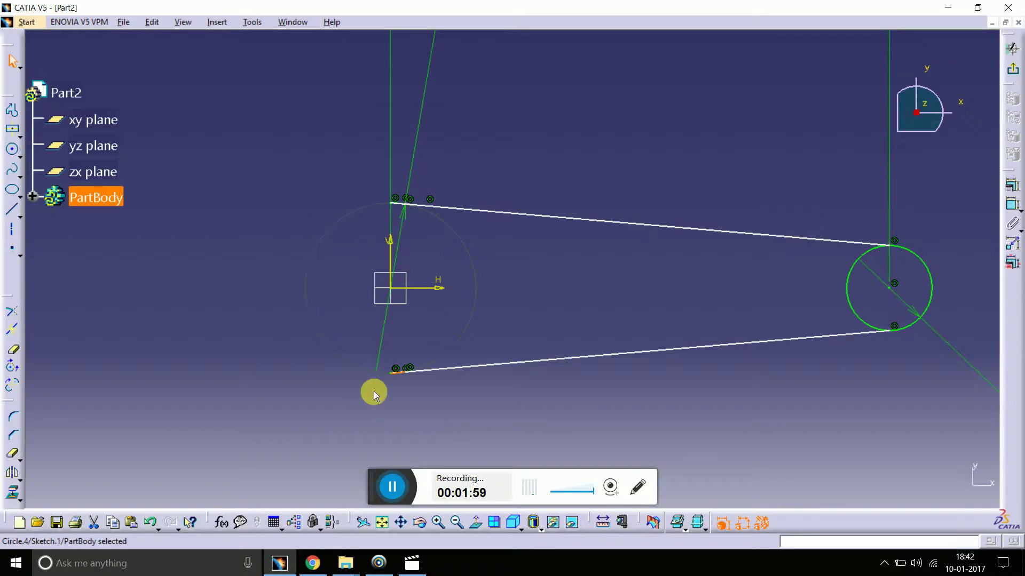
- Delete the large left circle and trim away the small circle's inner left half
click(12, 417)
key(ctrl+z)
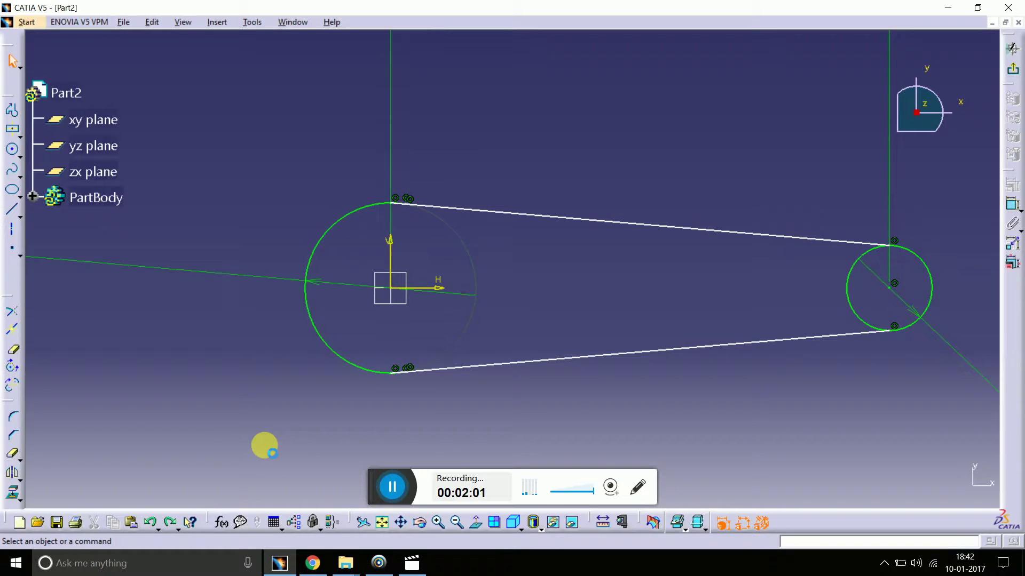
key(ctrl+z)
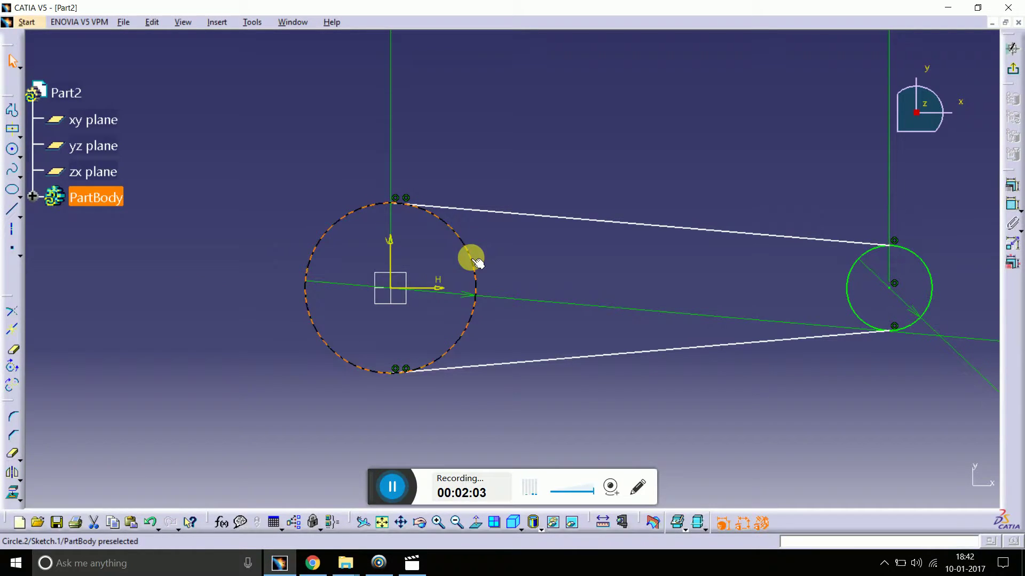
click(471, 258)
key(Delete)
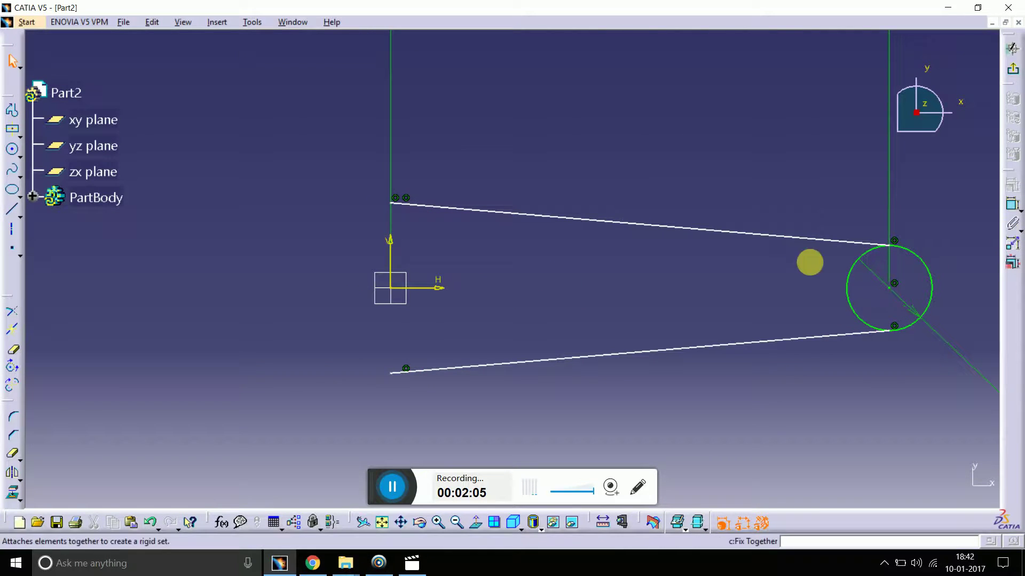
click(12, 350)
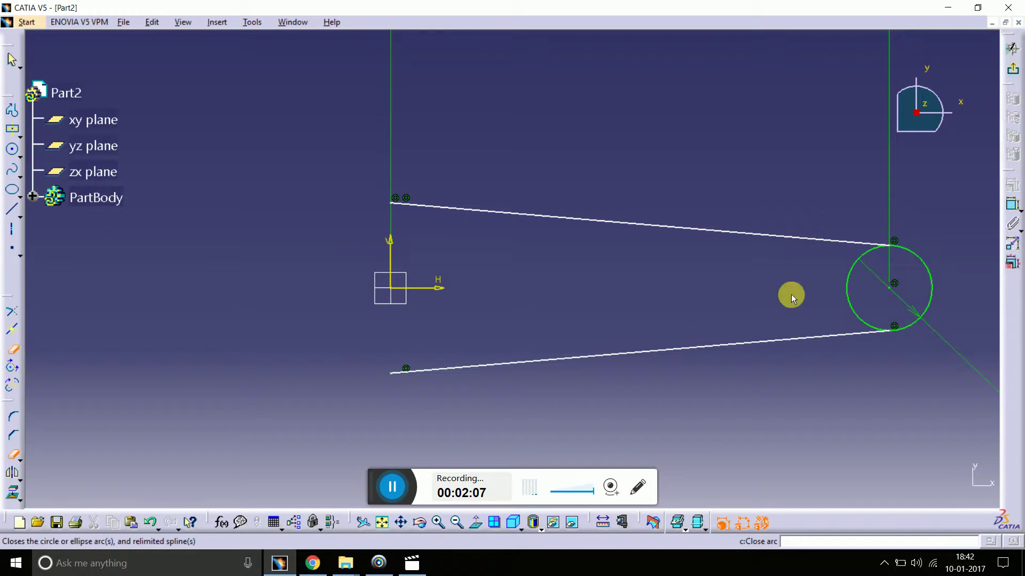
click(850, 304)
click(401, 524)
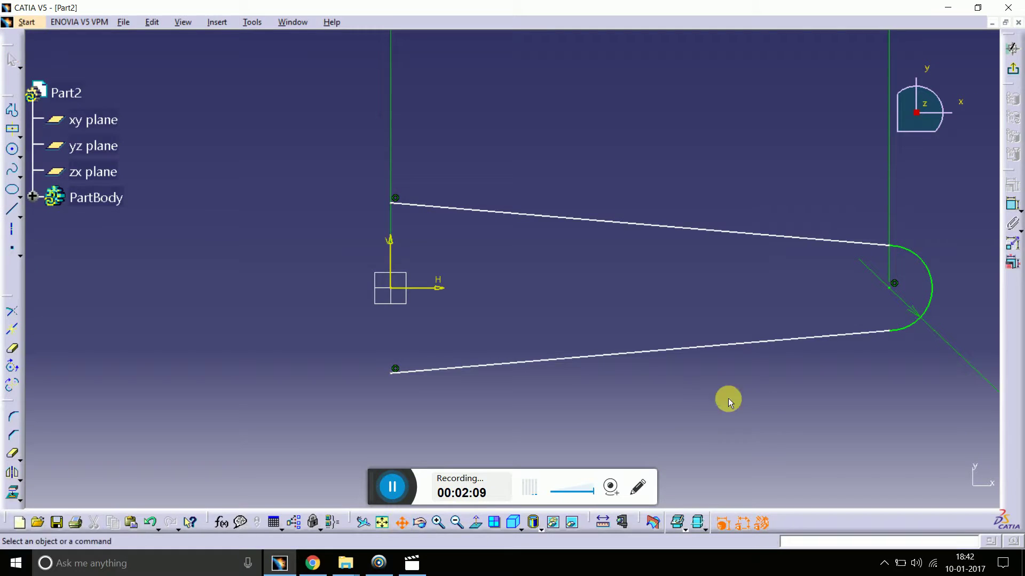
drag(728, 398, 586, 396)
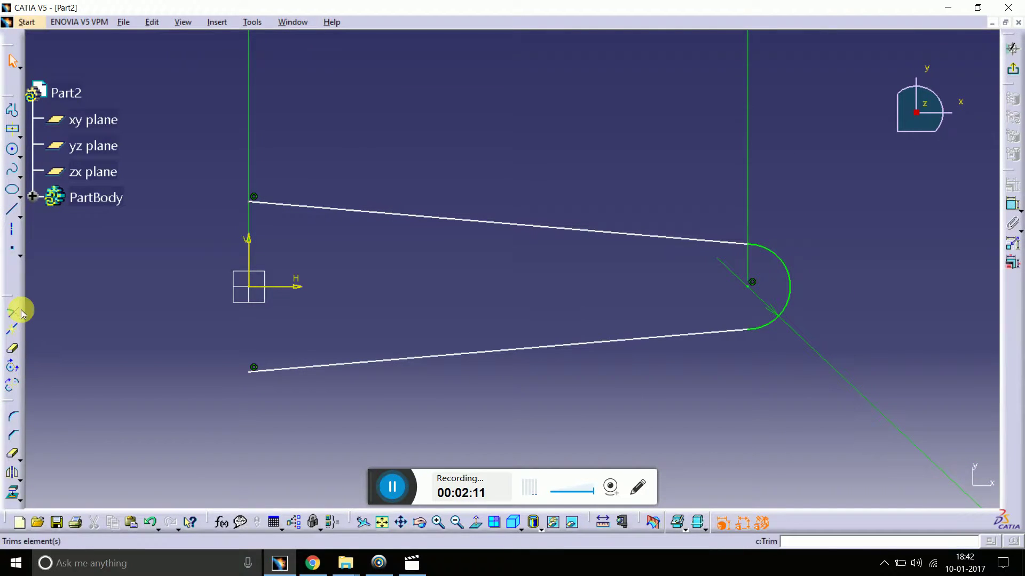
- Draw a circle at the right arc's centre and set its diameter to 4 mm
click(12, 149)
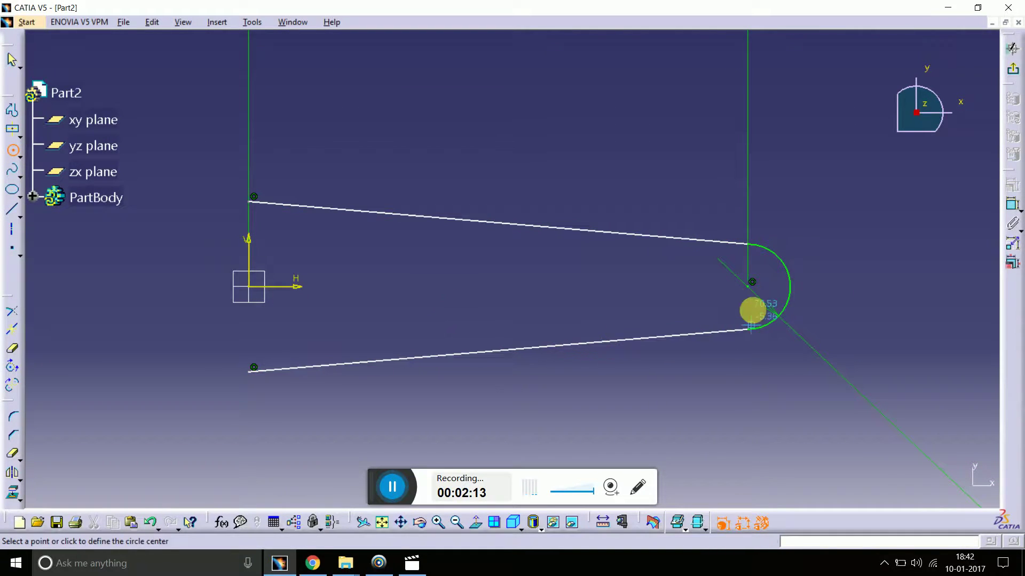
click(747, 283)
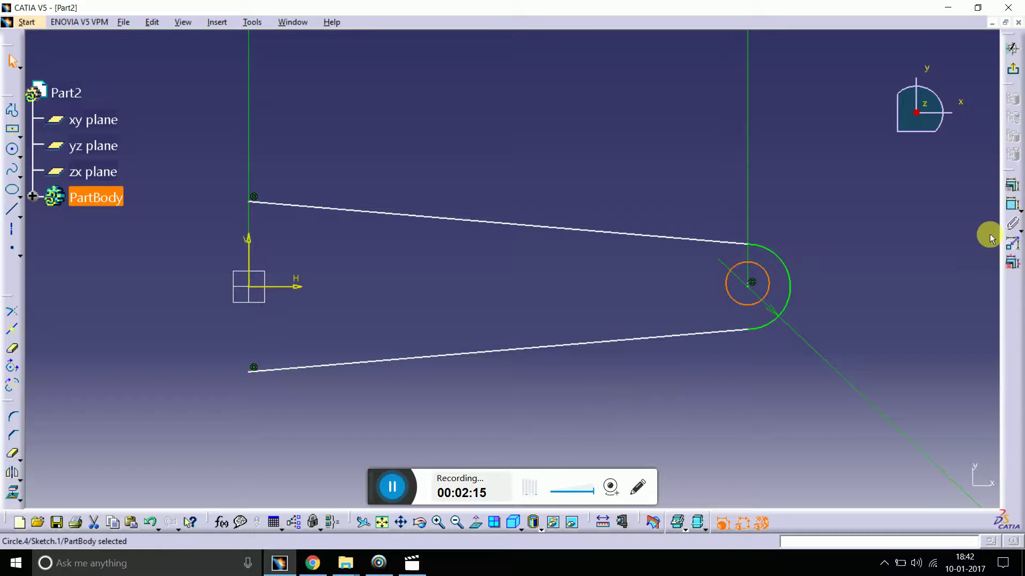
click(1012, 243)
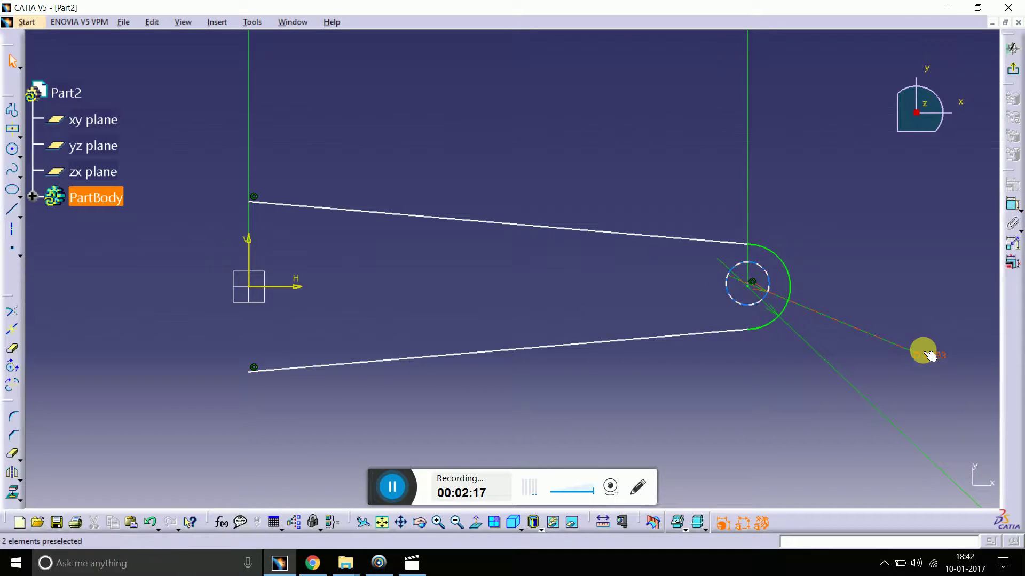
double_click(929, 356)
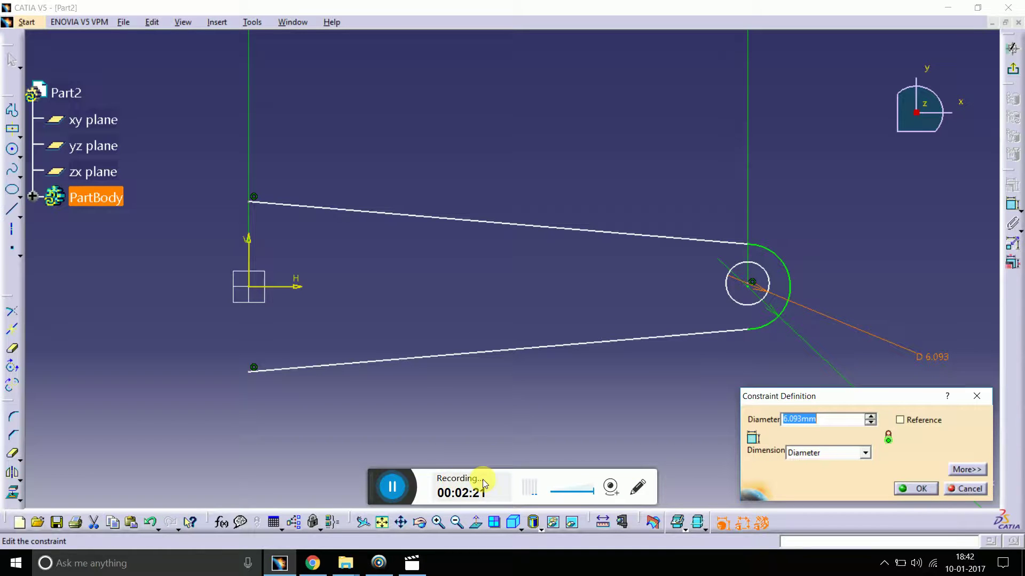
text(4)
key(Return)
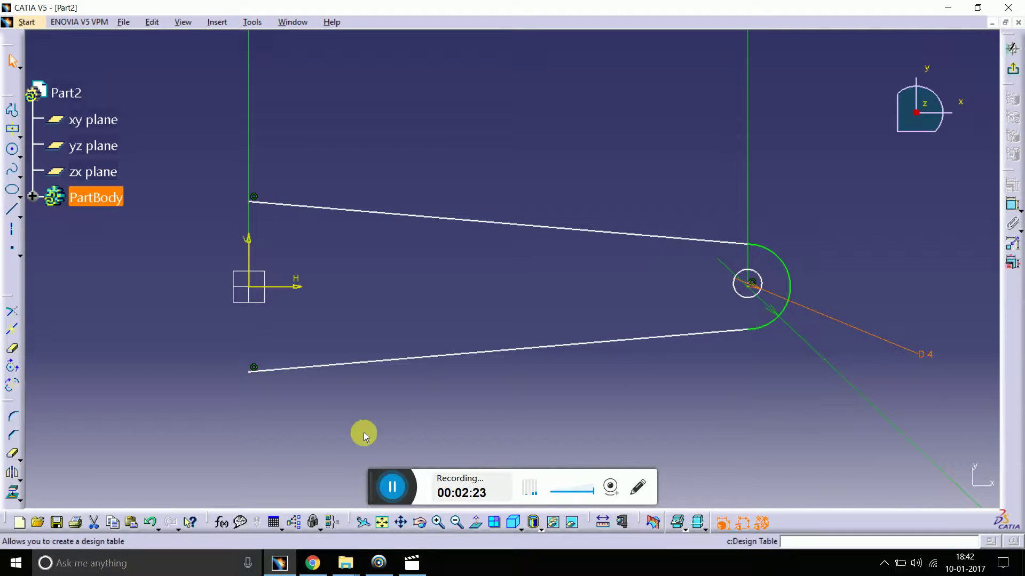
- Make both the lower and upper lines tangent to the right end arc
click(747, 332)
ctrl+click(771, 324)
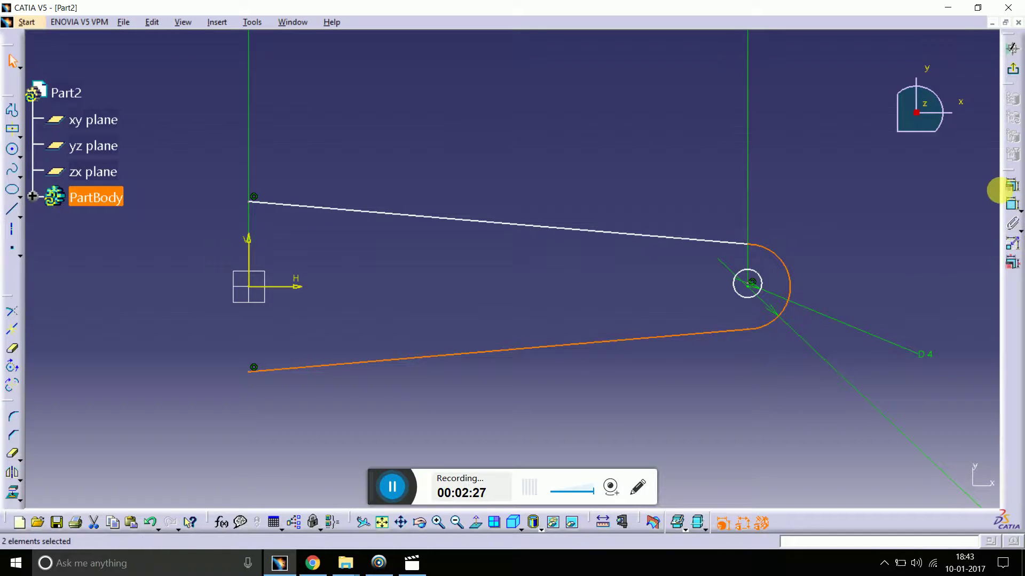
click(1011, 185)
click(769, 294)
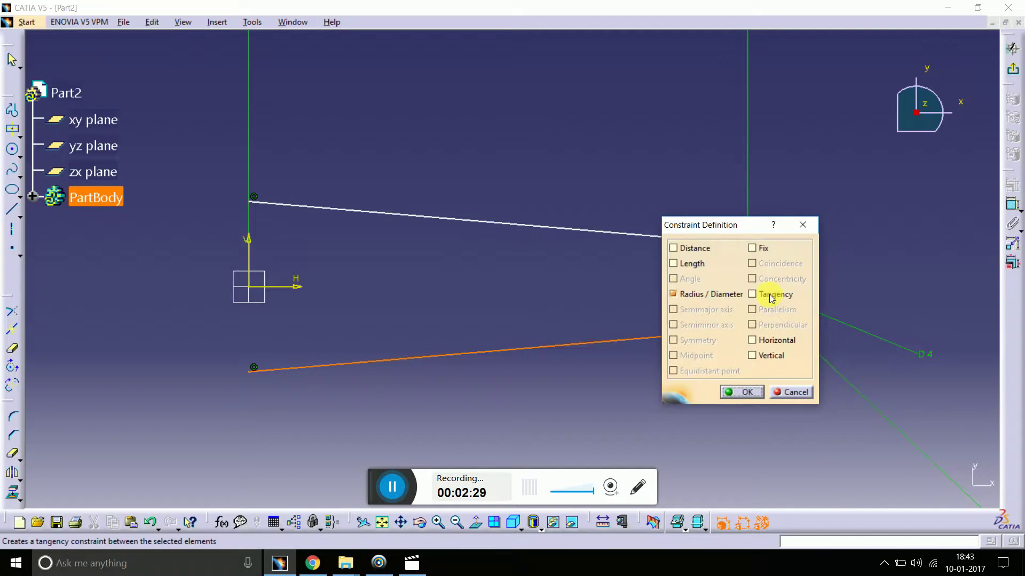
click(746, 392)
click(703, 240)
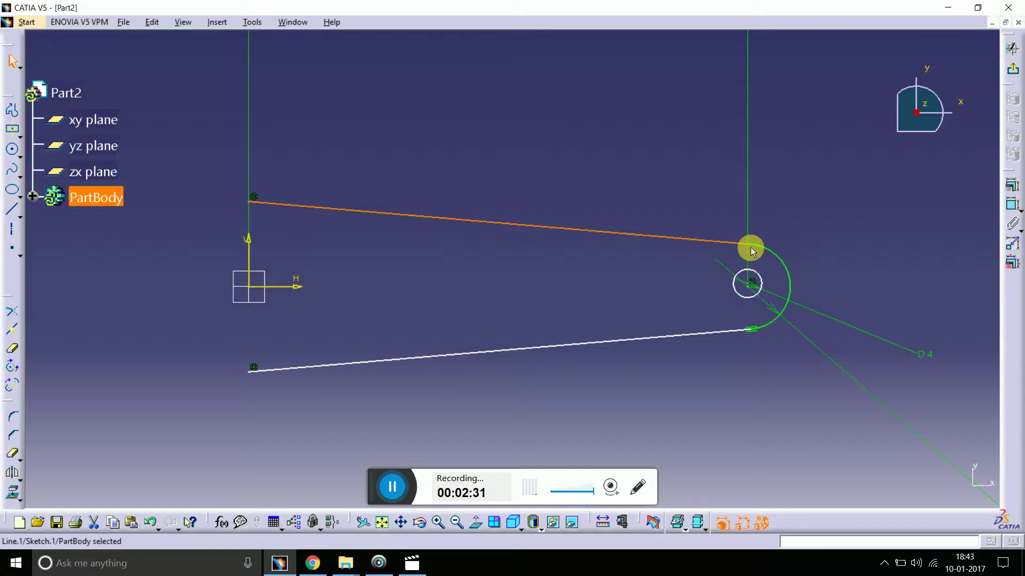
ctrl+click(752, 246)
click(1013, 185)
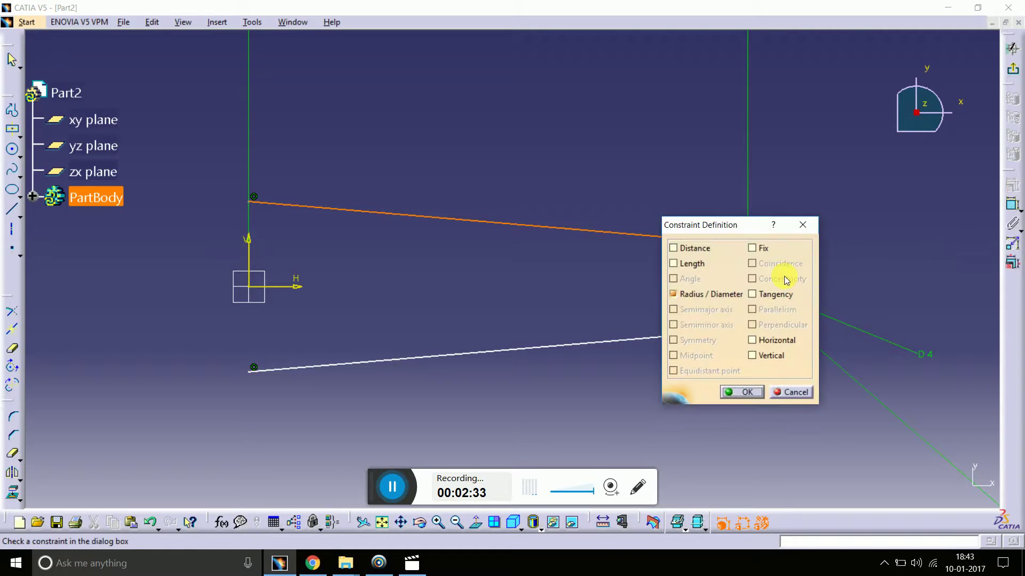
drag(738, 235, 863, 251)
click(876, 309)
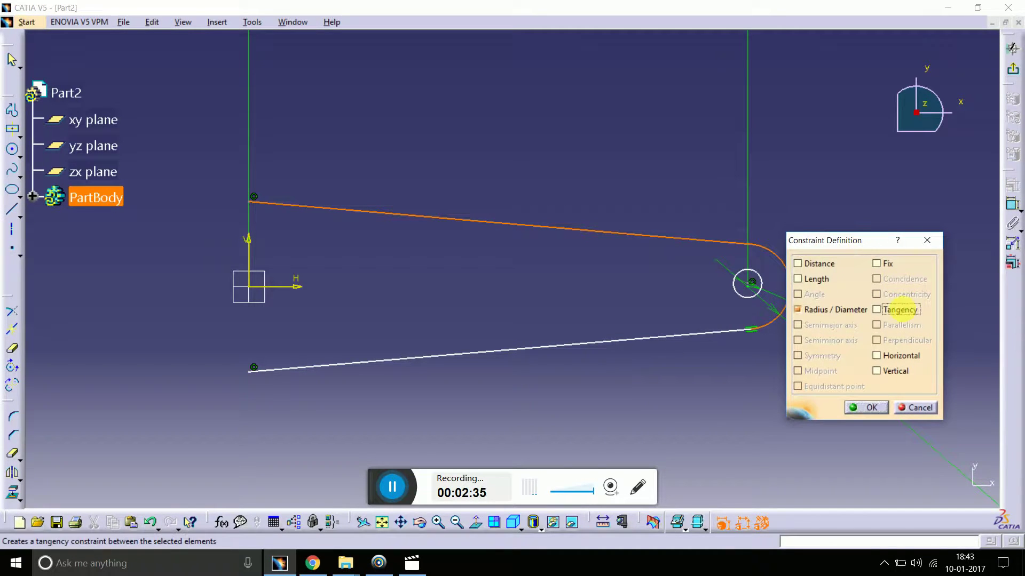
click(880, 408)
- Select the upper line, lower line, end arc and 4 mm hole circle
click(378, 212)
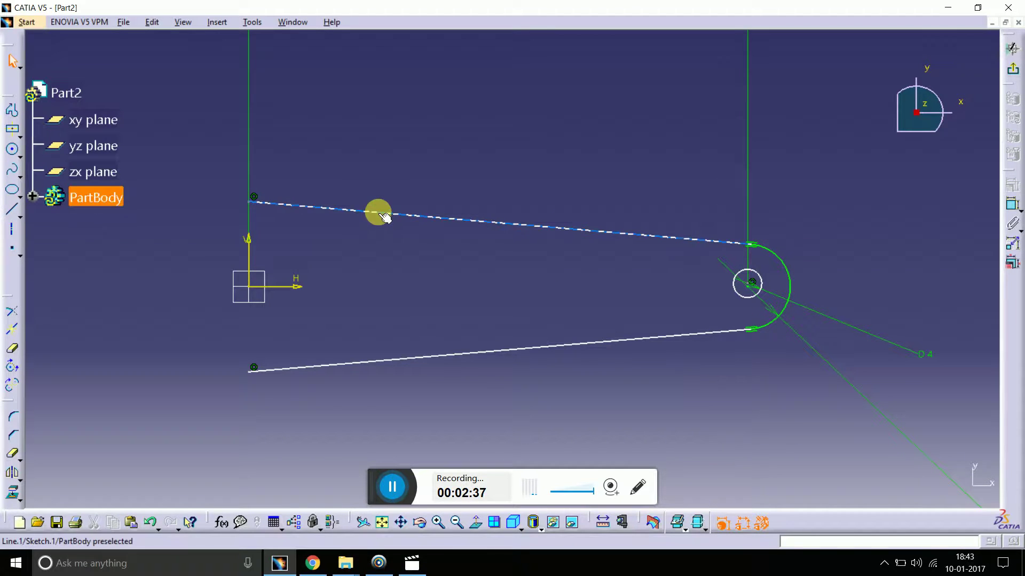
ctrl+click(438, 356)
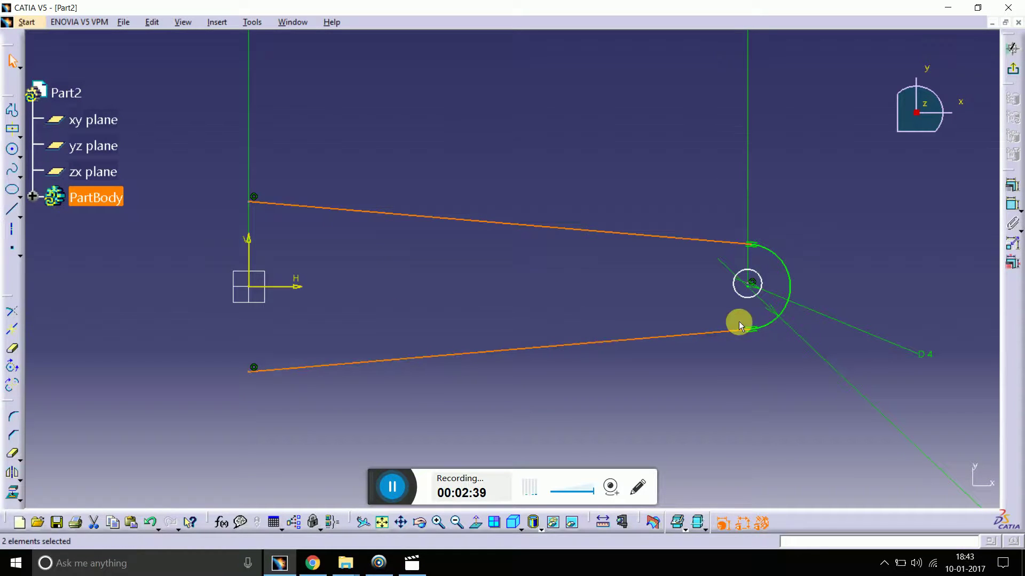
ctrl+click(770, 316)
ctrl+click(755, 292)
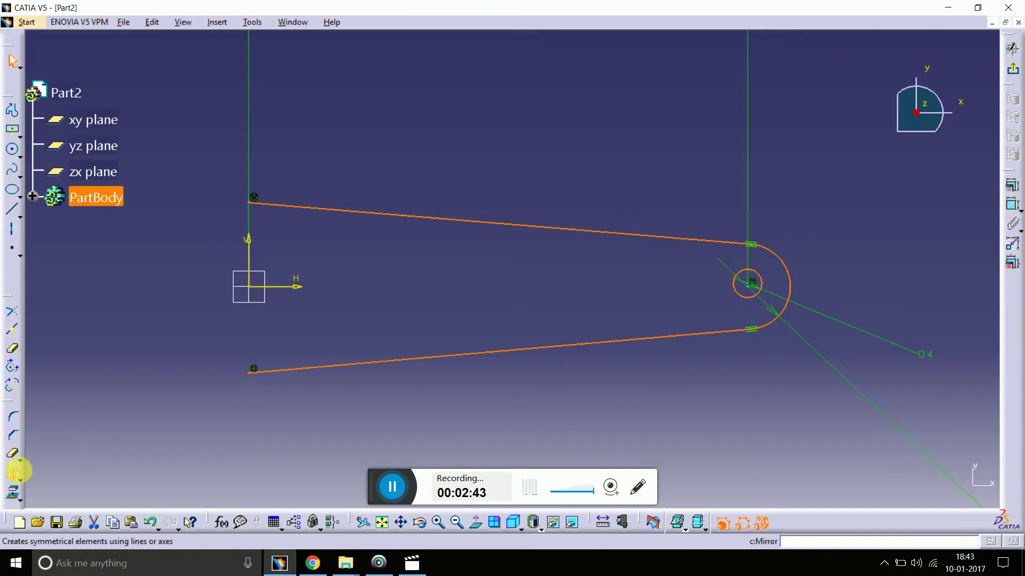
- Mirror the selected half profile about the vertical axis
click(12, 472)
click(254, 243)
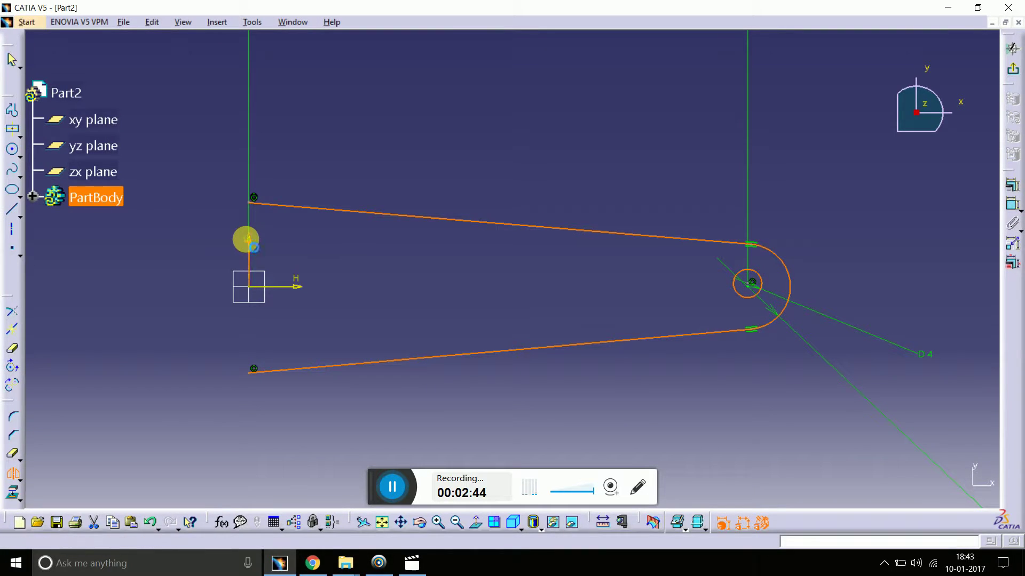
click(457, 522)
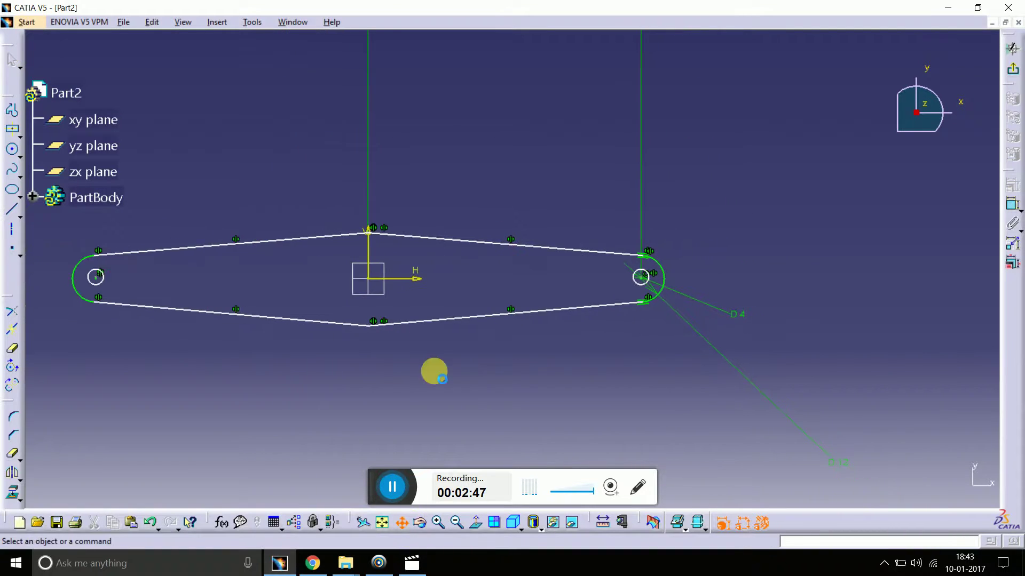
mouse_move(434, 367)
middle_down()
mouse_move(674, 409)
mouse_move(592, 372)
middle_up()
- Check the outline is closed with Sketch Analysis and exit the sketch
click(216, 22)
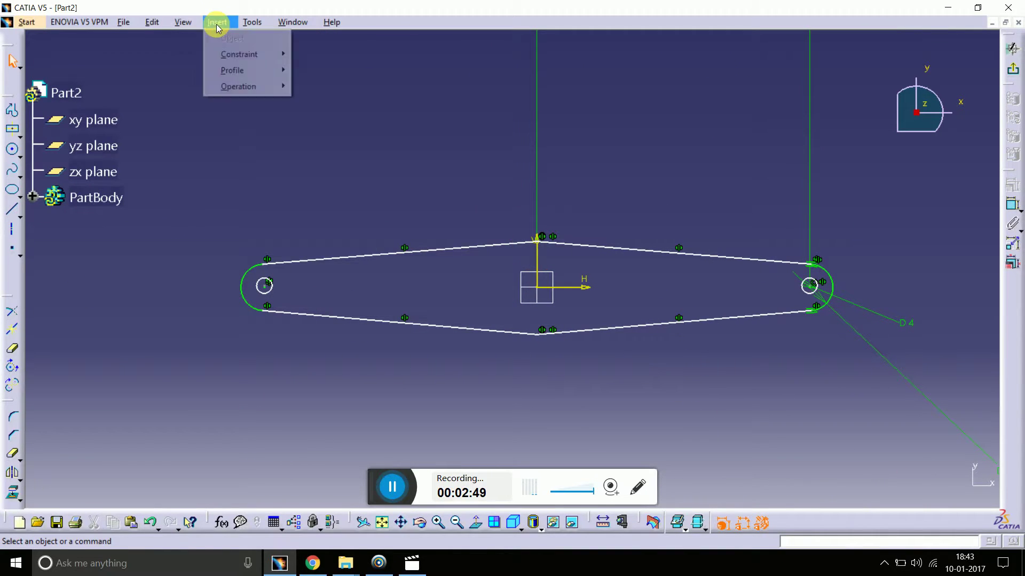
click(297, 220)
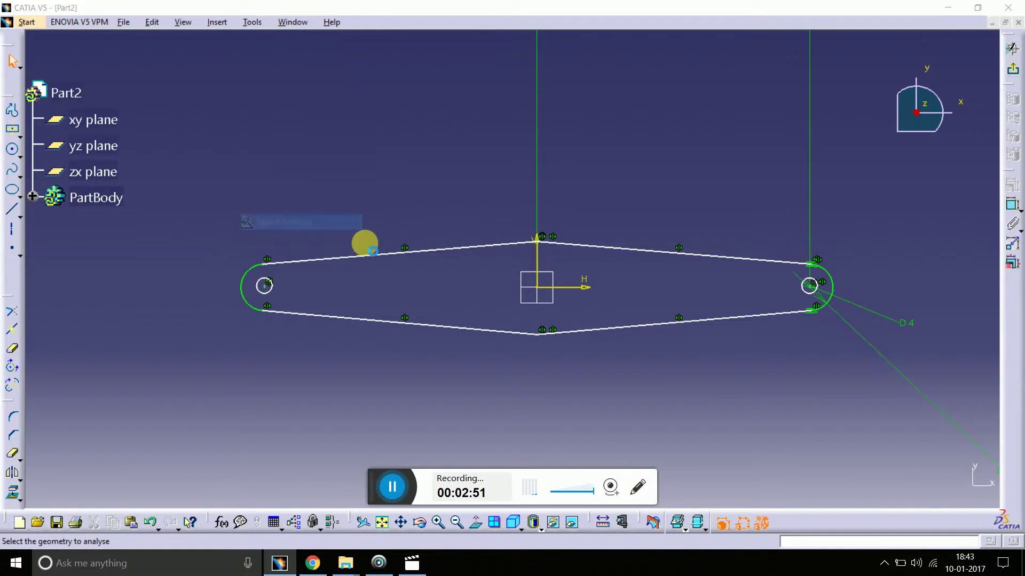
click(948, 12)
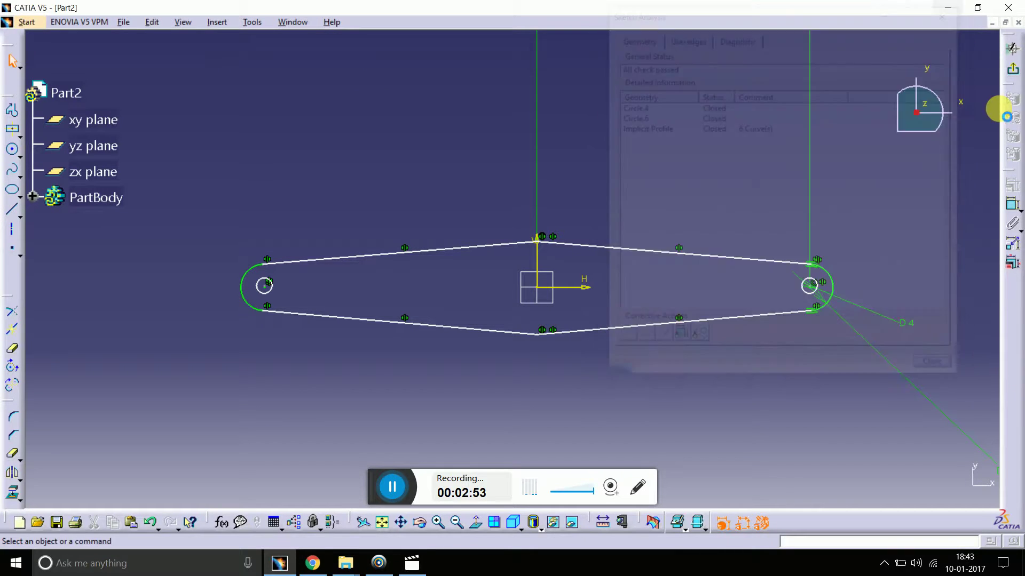
click(1012, 49)
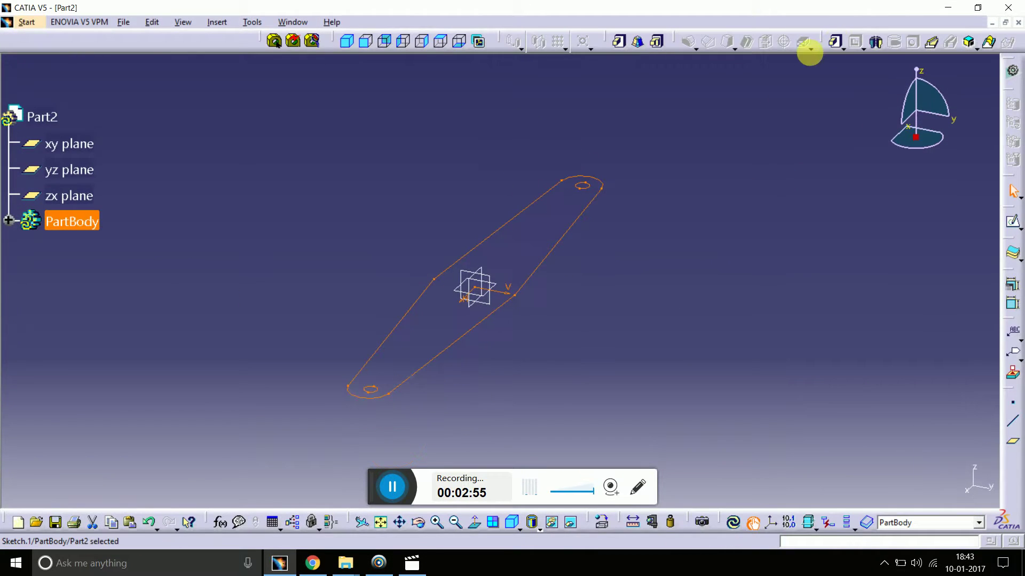
- Pad Sketch.1 to an 8 mm solid
click(835, 43)
text(8)
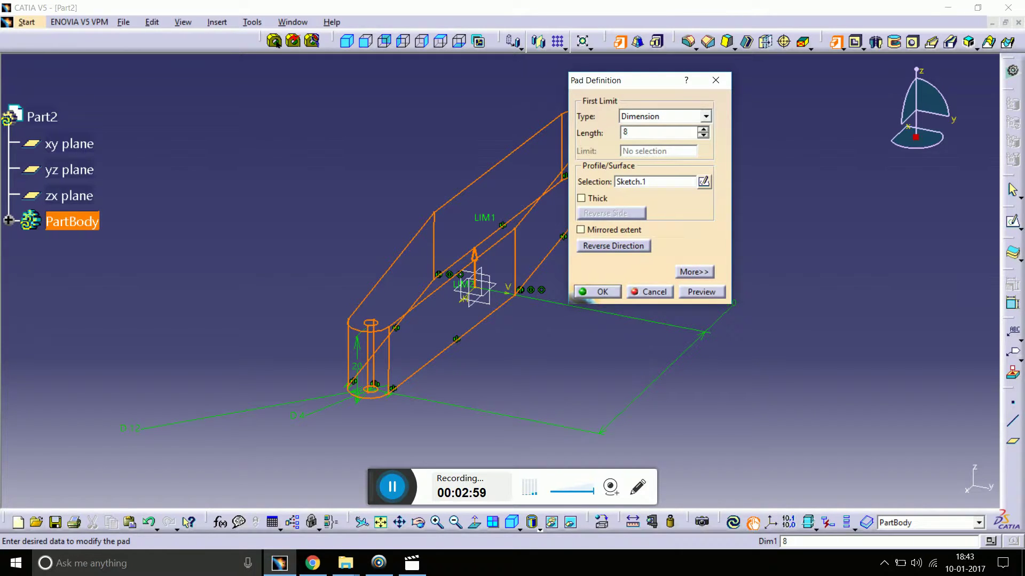
key(Return)
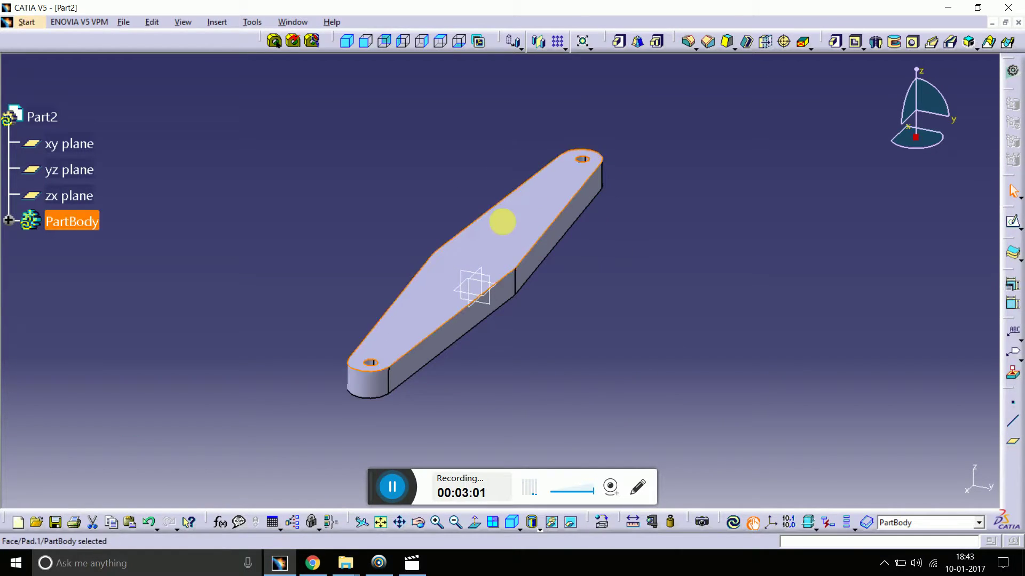
click(1011, 221)
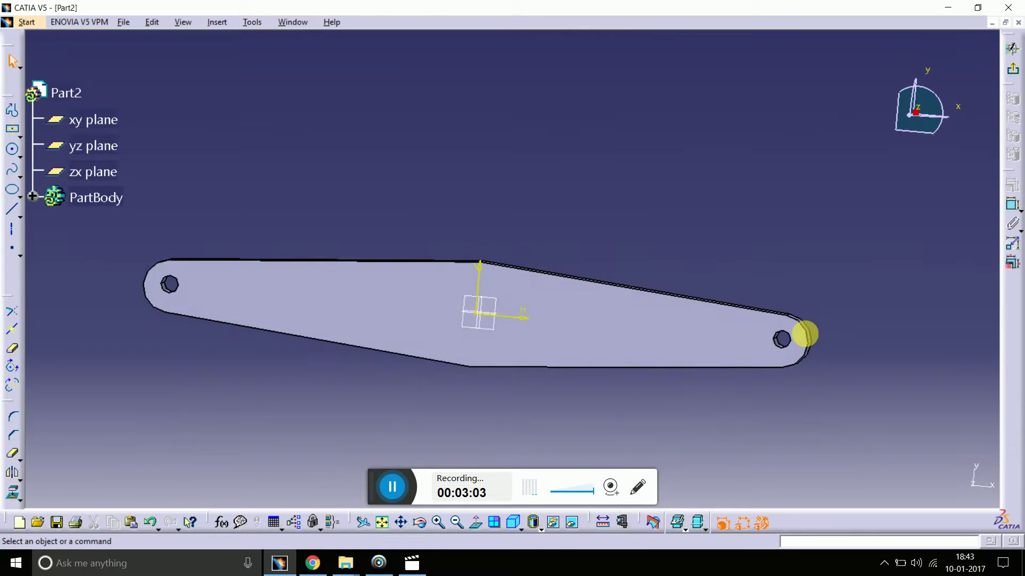
click(1012, 48)
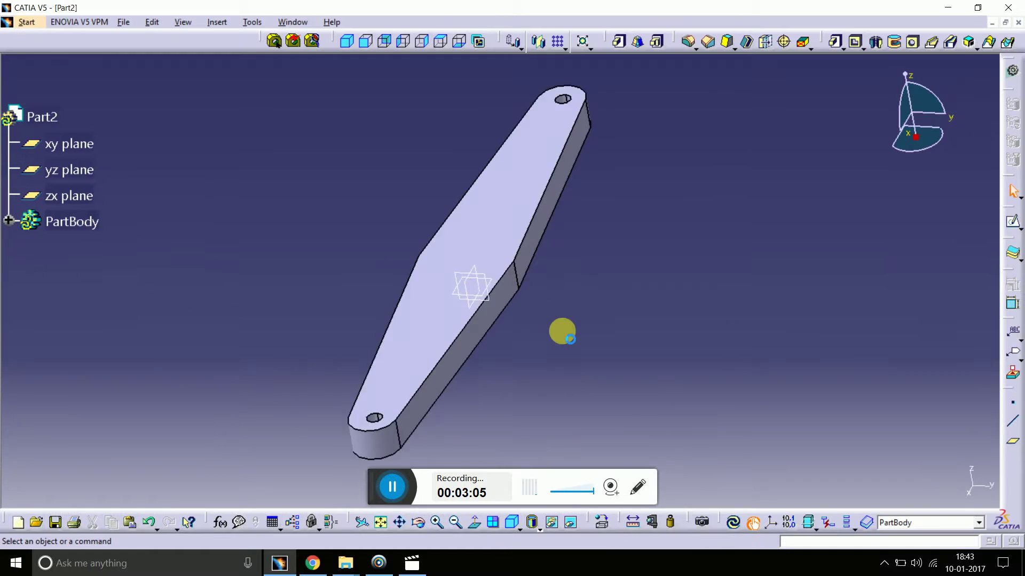
- Redefine the pad to length 4 mm with Mirrored extent
double_click(521, 247)
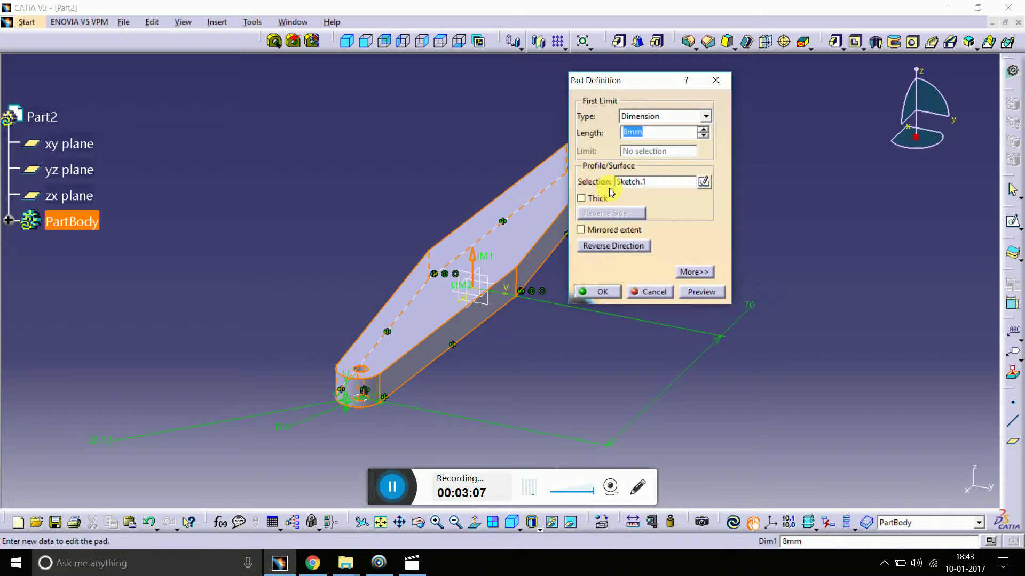
text(4)
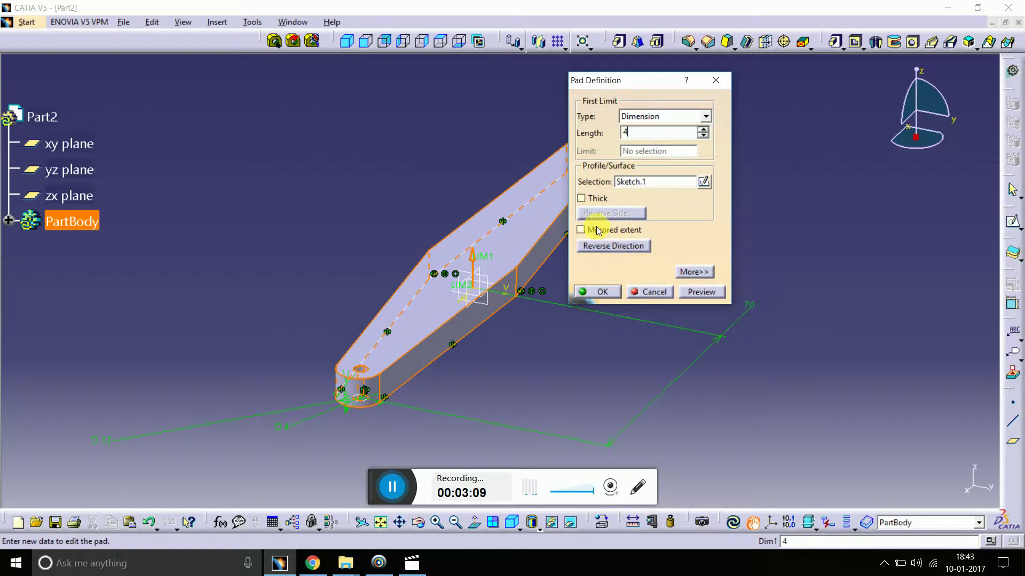
click(598, 230)
click(605, 291)
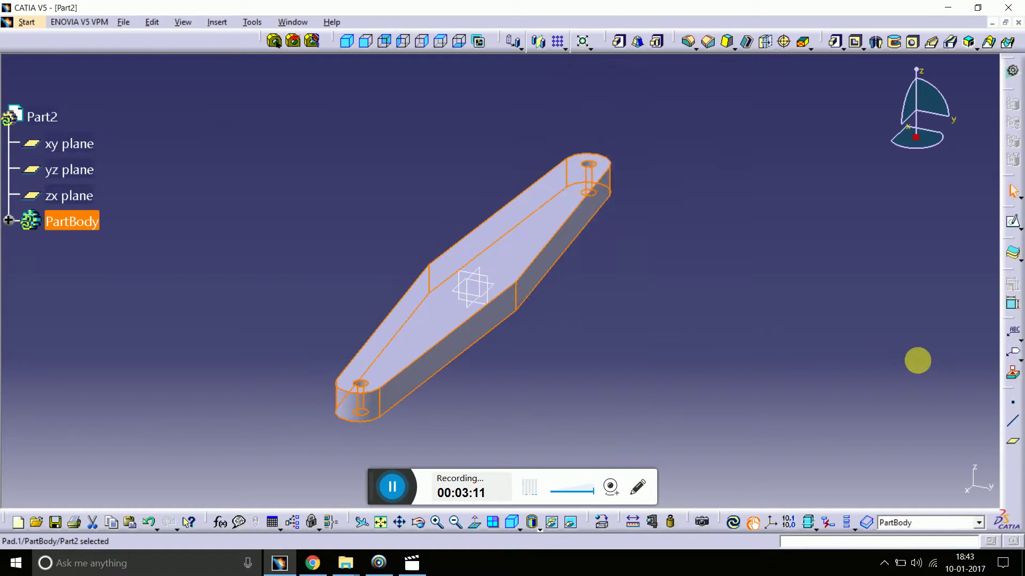
click(487, 288)
- On the xy plane, draw a circle at the origin, dimension it 24 mm diameter and exit the sketch
click(1012, 221)
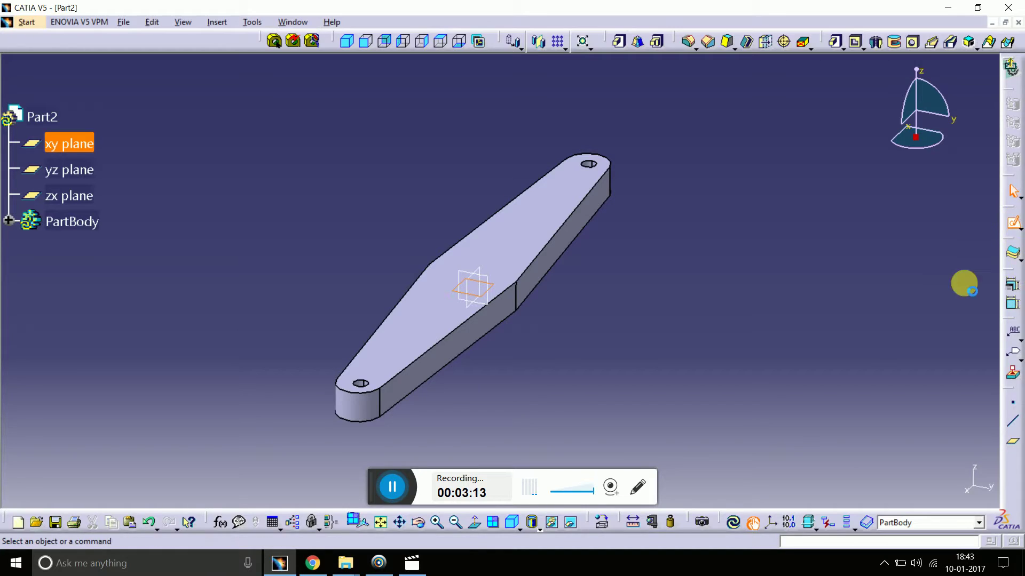
click(12, 149)
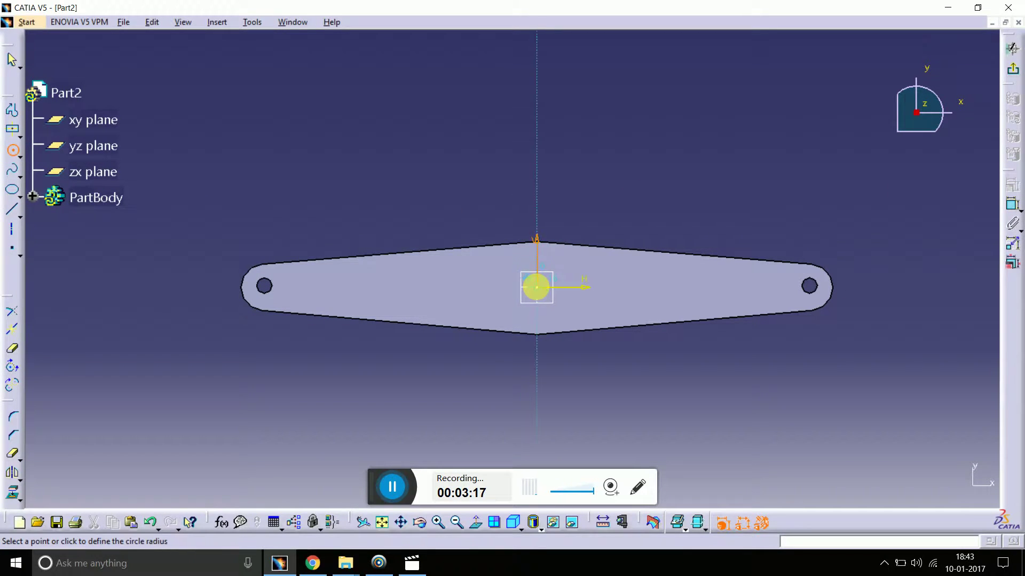
click(538, 258)
click(1013, 204)
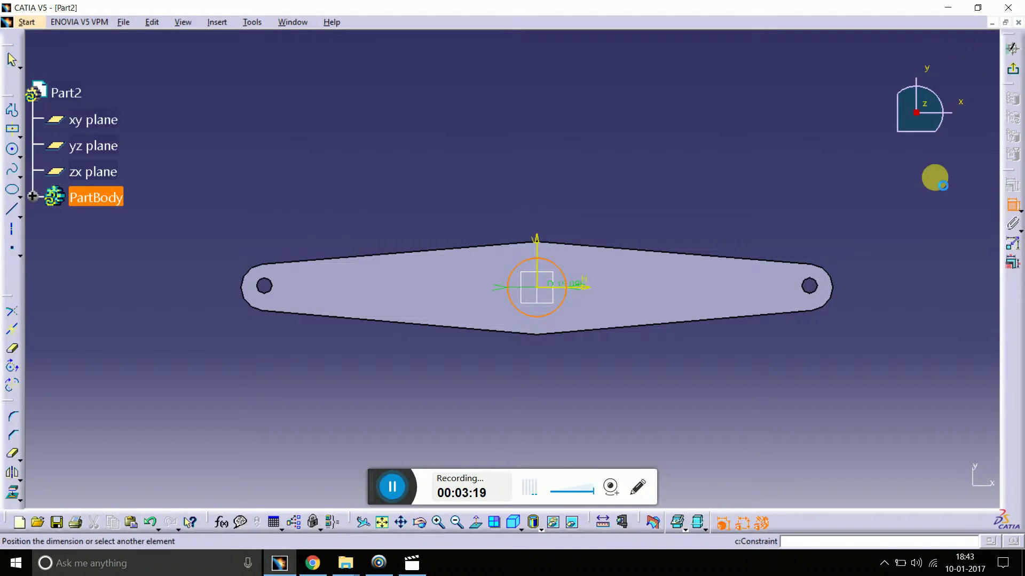
click(842, 122)
text(24)
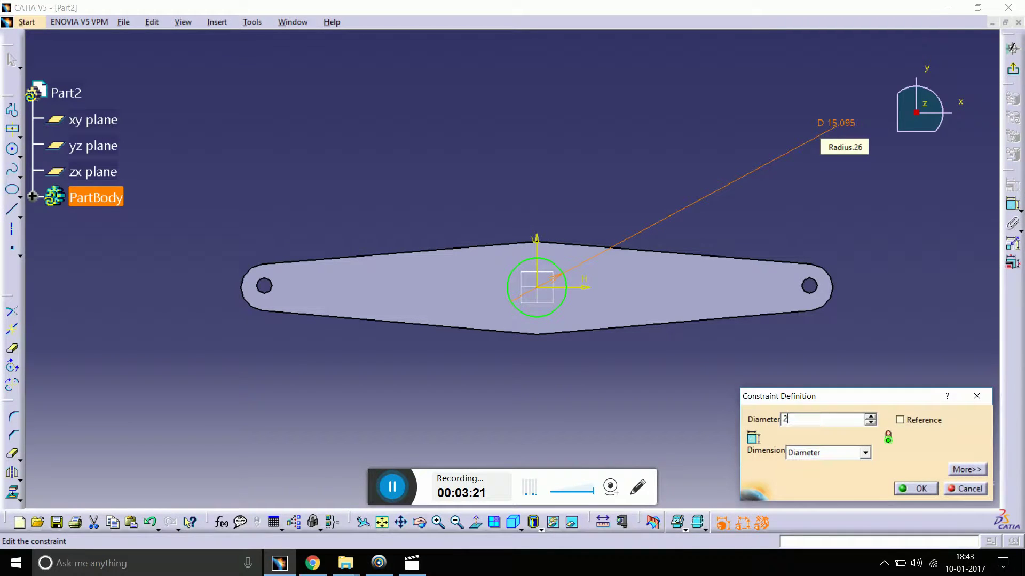
key(Return)
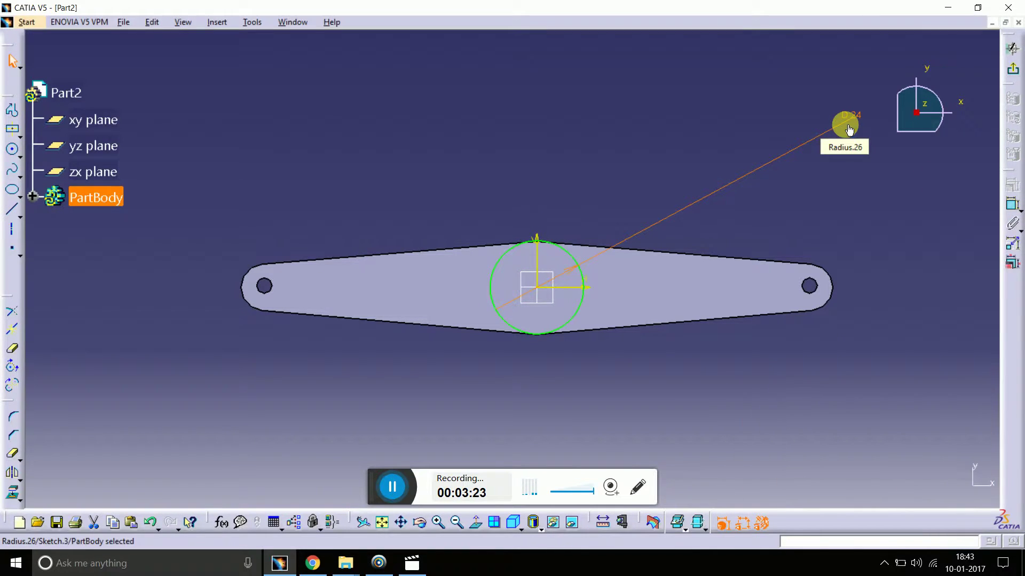
click(1010, 75)
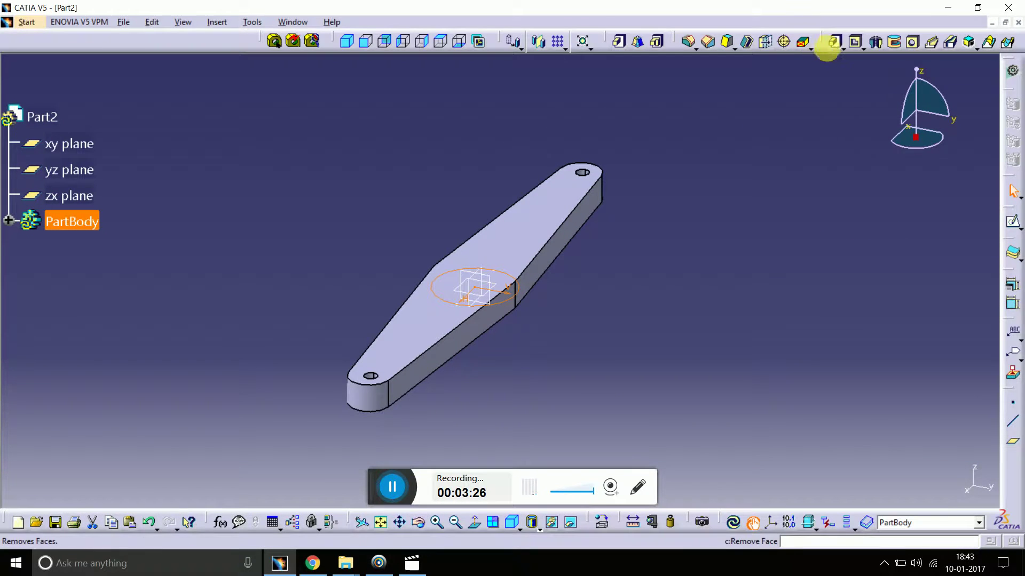
- Pad the 24 mm circle sketch 6 mm with mirrored extent to form the central boss
click(831, 46)
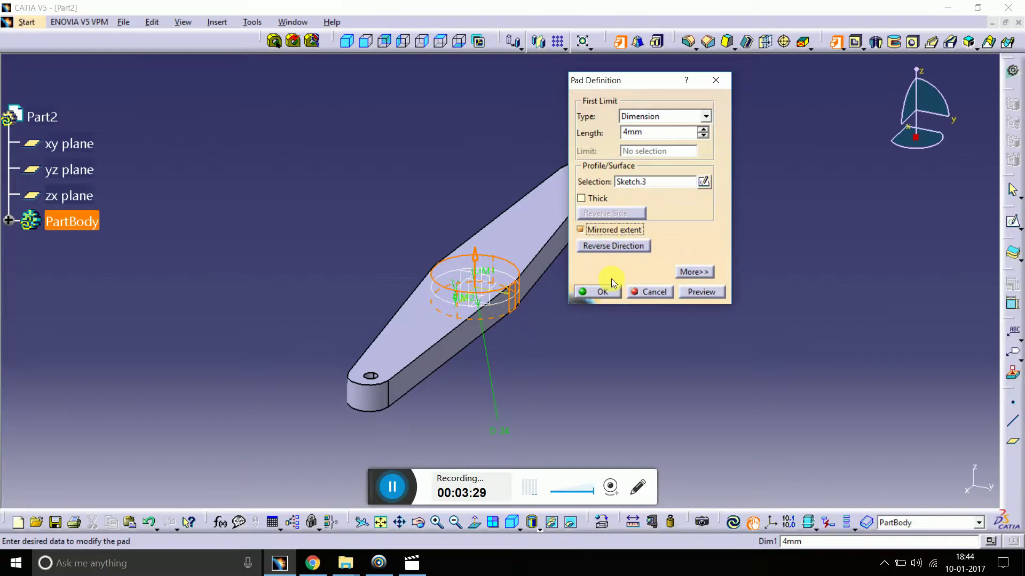
click(648, 140)
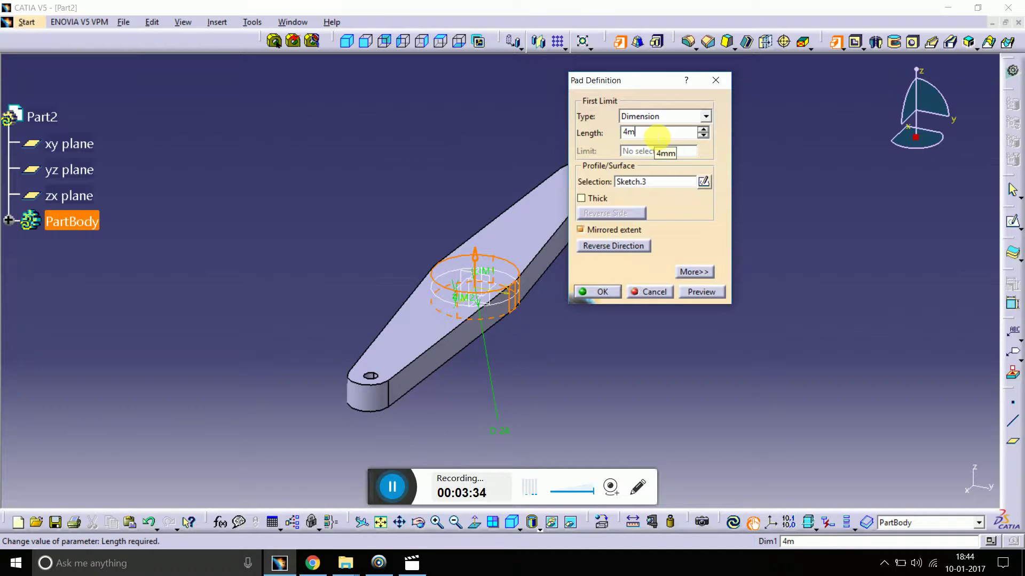
text(6)
key(Return)
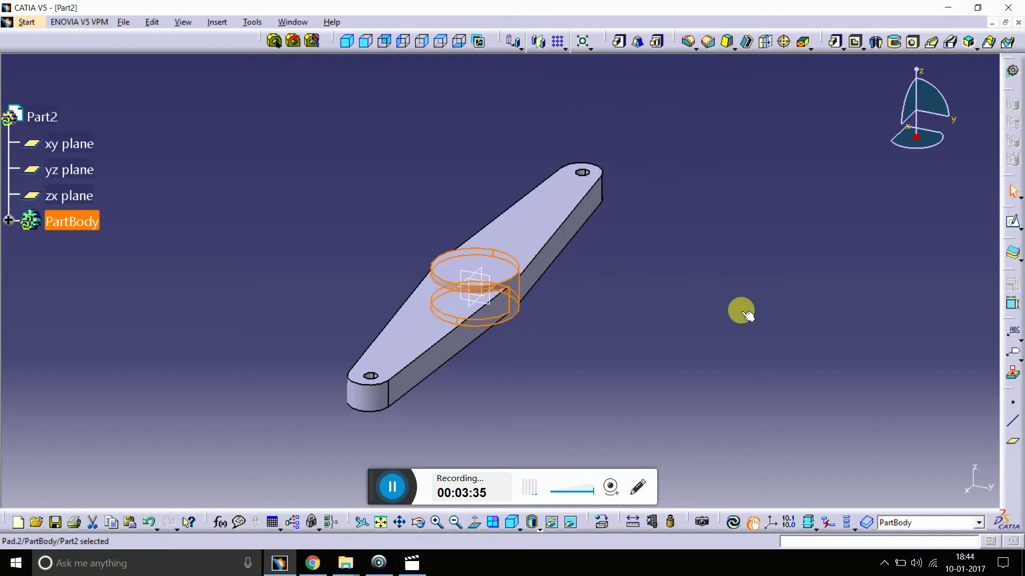
click(418, 522)
- Start a new sketch on the xy plane and draw a small circle at the origin
mouse_move(481, 388)
mouse_down()
mouse_move(708, 417)
mouse_move(704, 379)
mouse_up()
click(524, 309)
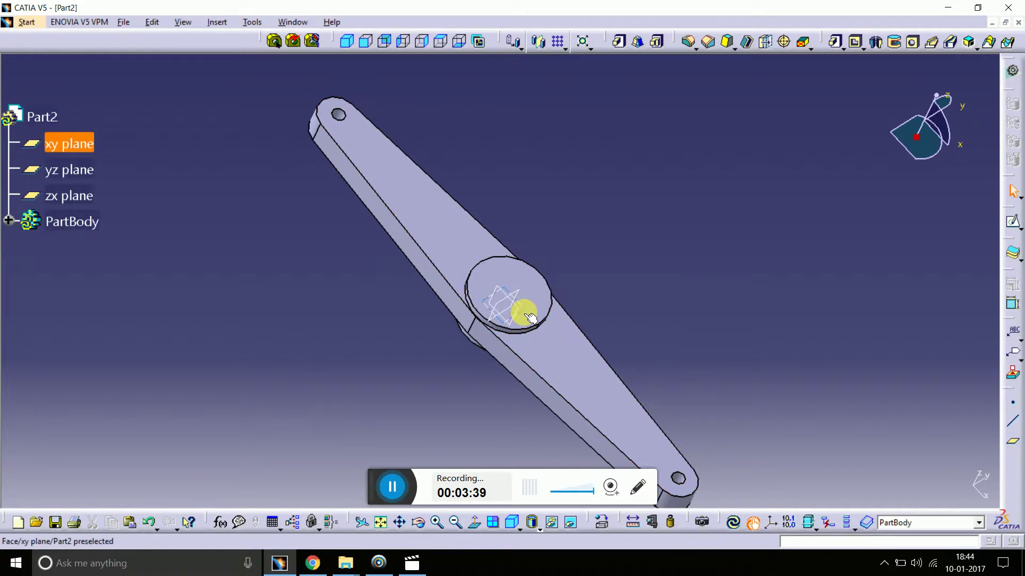
click(1014, 221)
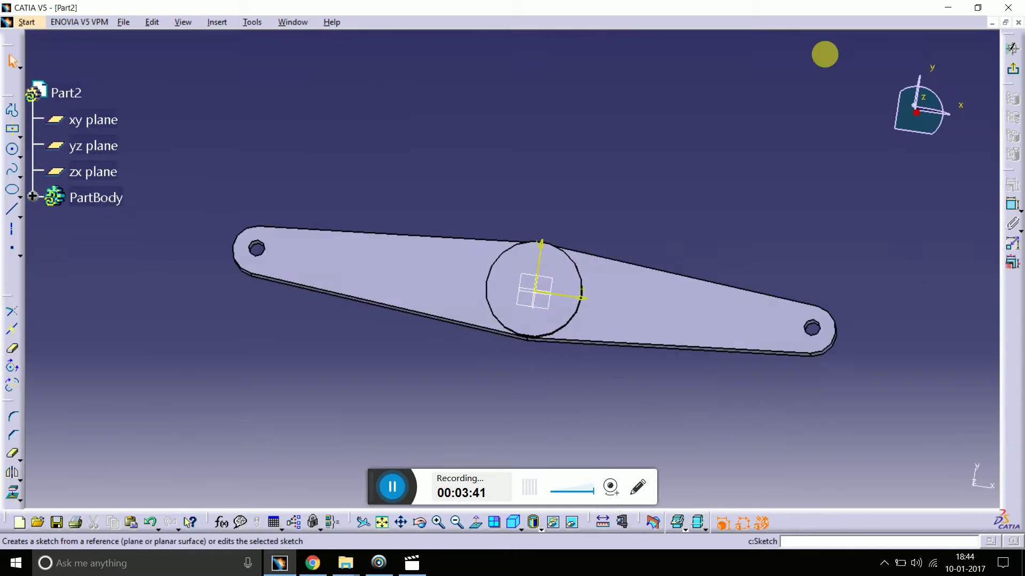
click(13, 150)
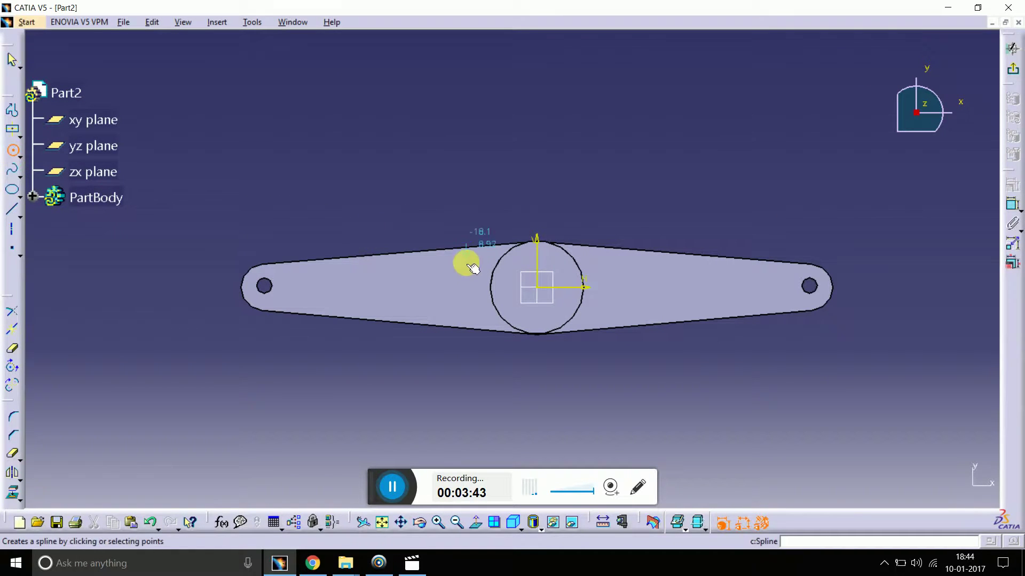
click(538, 290)
click(553, 274)
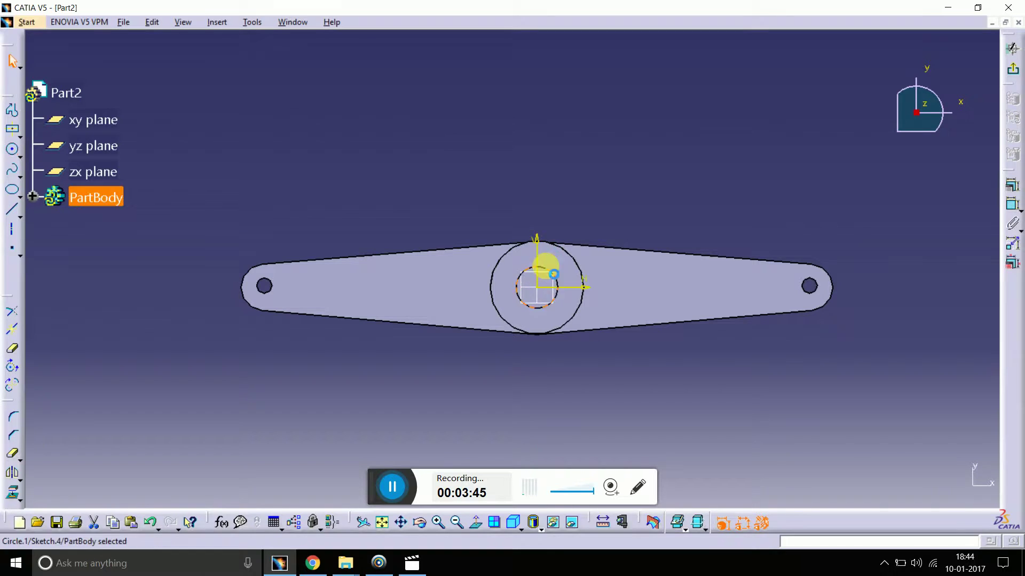
- Dimension the small circle to 4 mm diameter and exit the sketch
click(1013, 206)
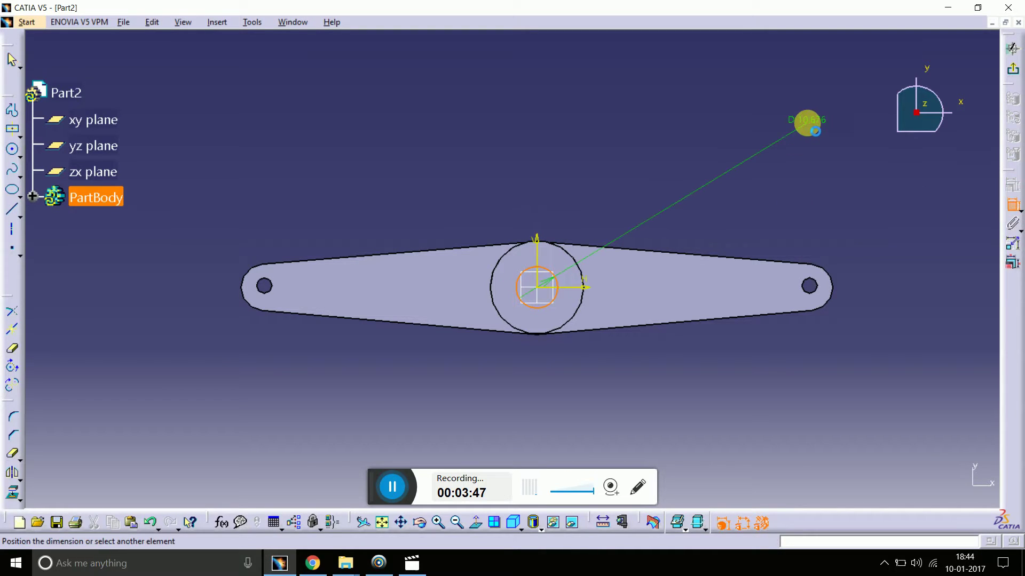
click(808, 131)
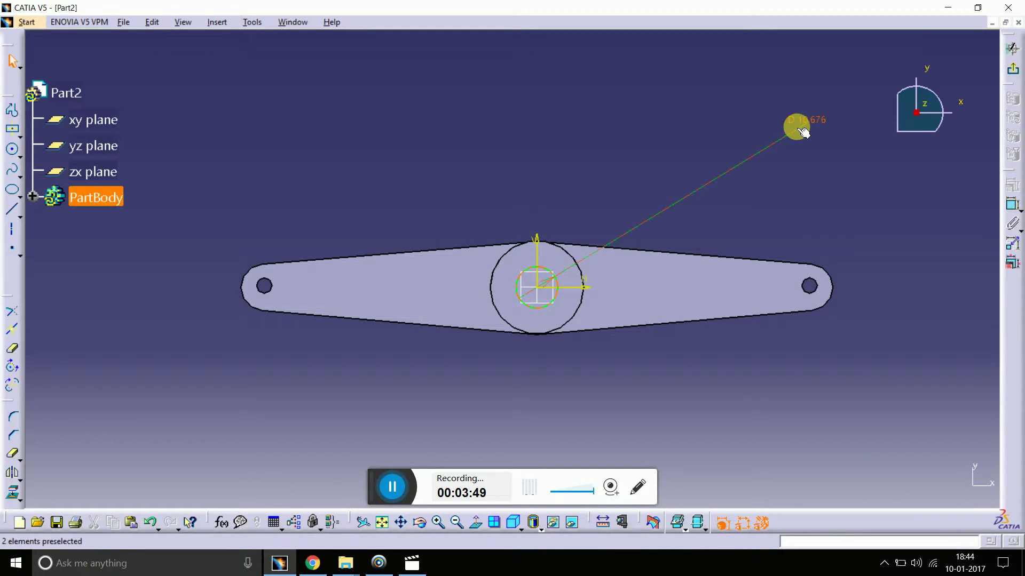
double_click(807, 133)
text(4)
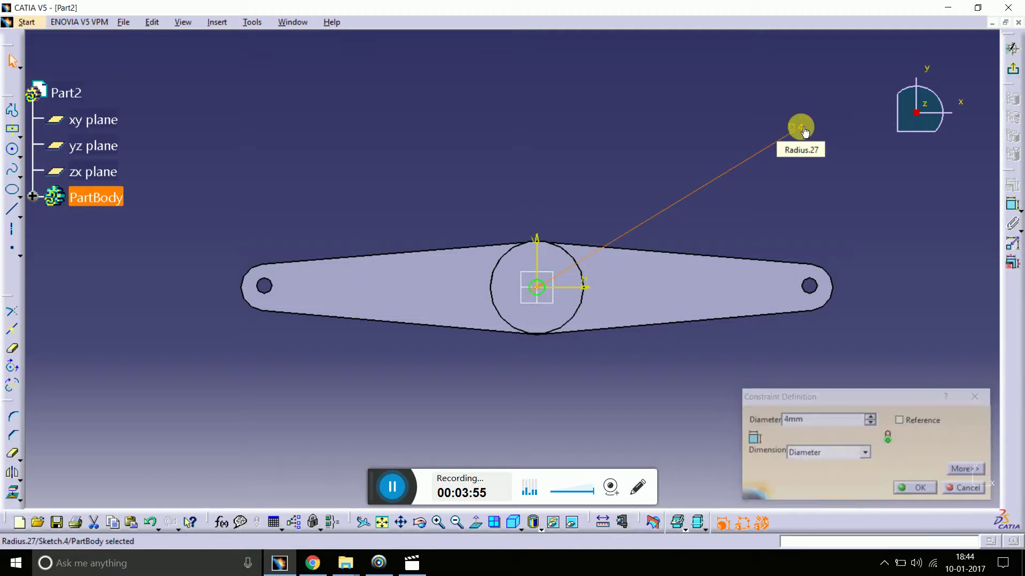
key(Return)
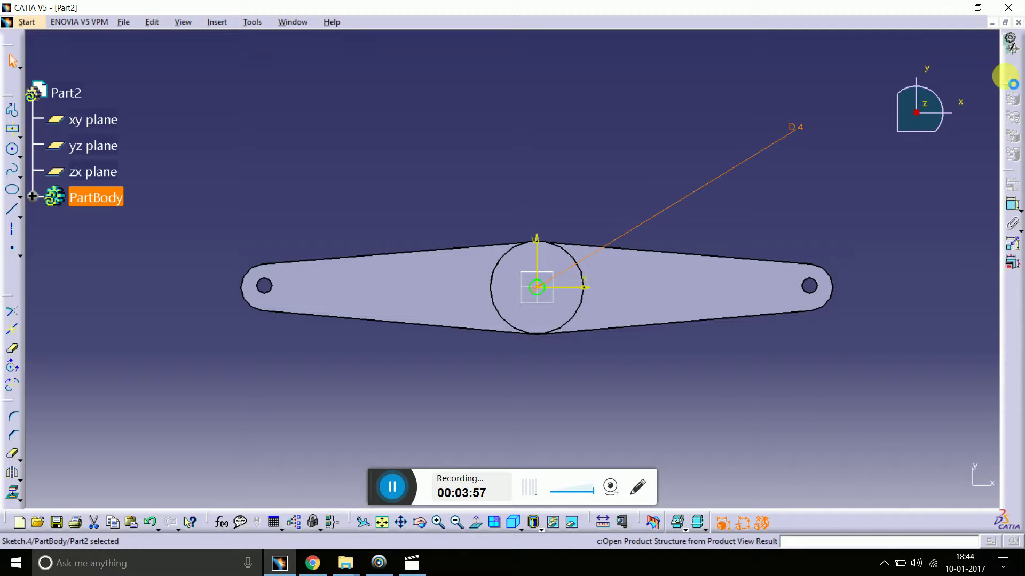
click(1013, 48)
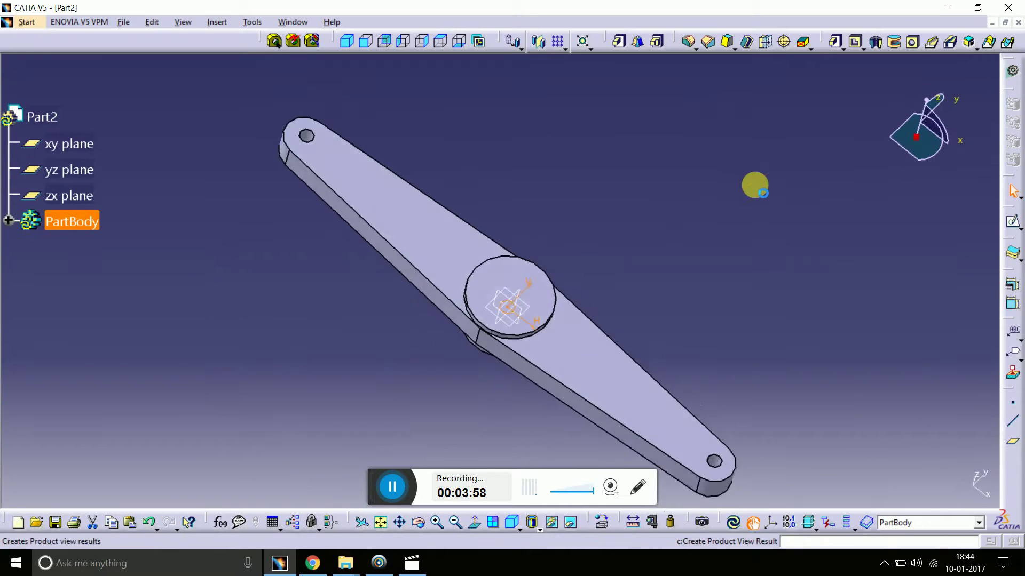
- Pocket the 4 mm circle sketch to cut a hole through the boss centre
click(854, 45)
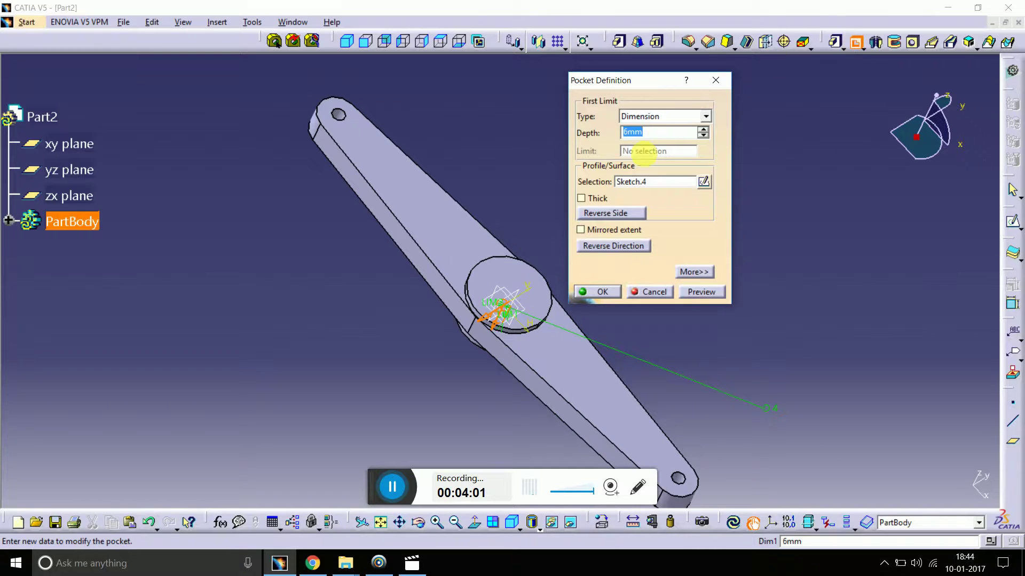
click(608, 293)
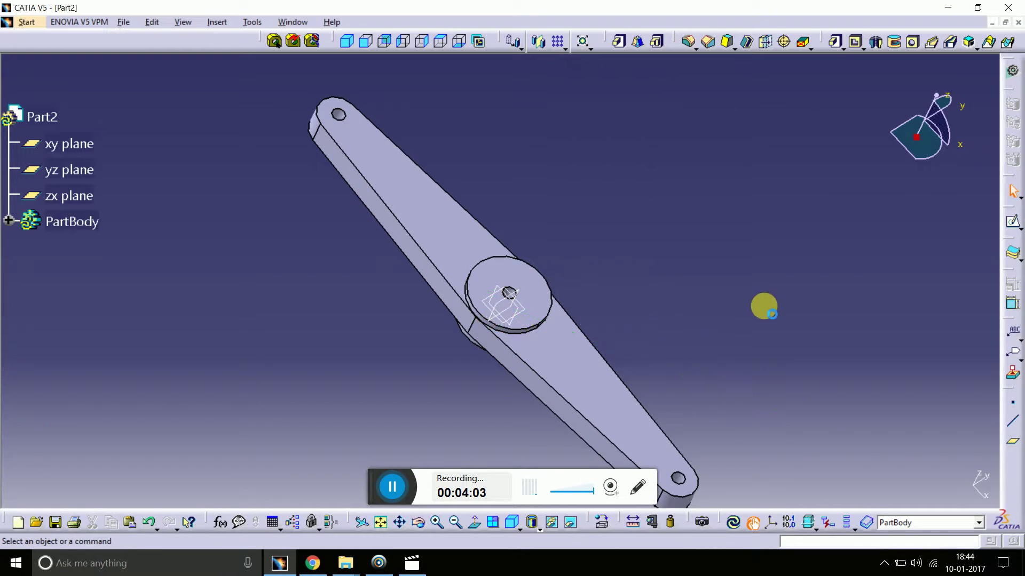
click(443, 227)
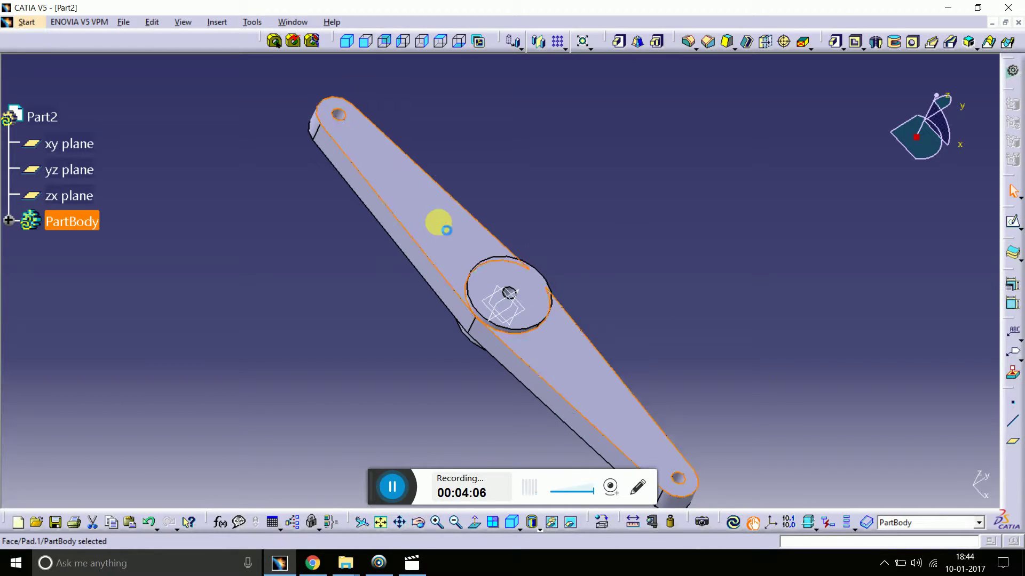
- On the top face, draw a circle around the boss and a small circle near the left hole
click(1010, 223)
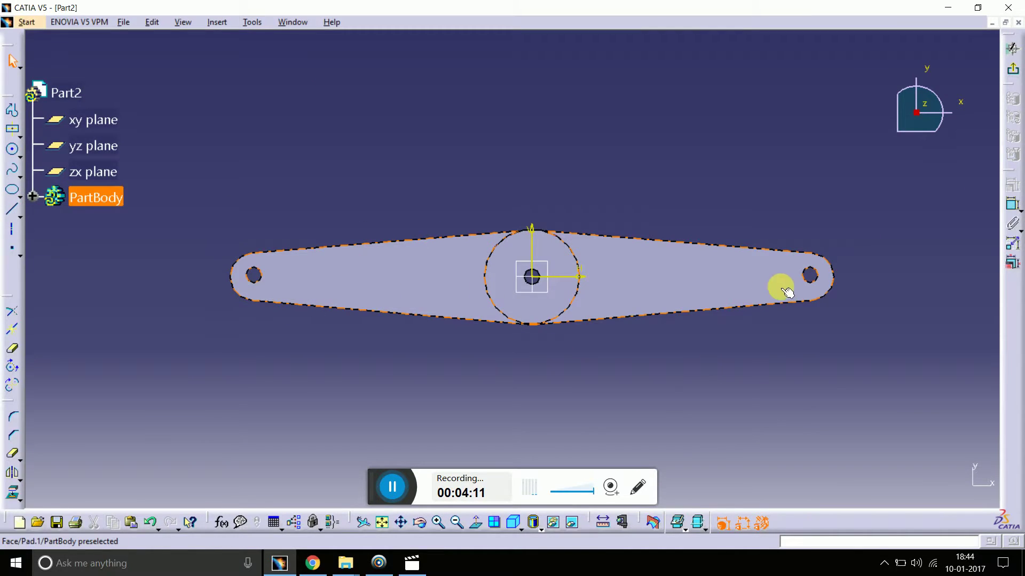
click(12, 150)
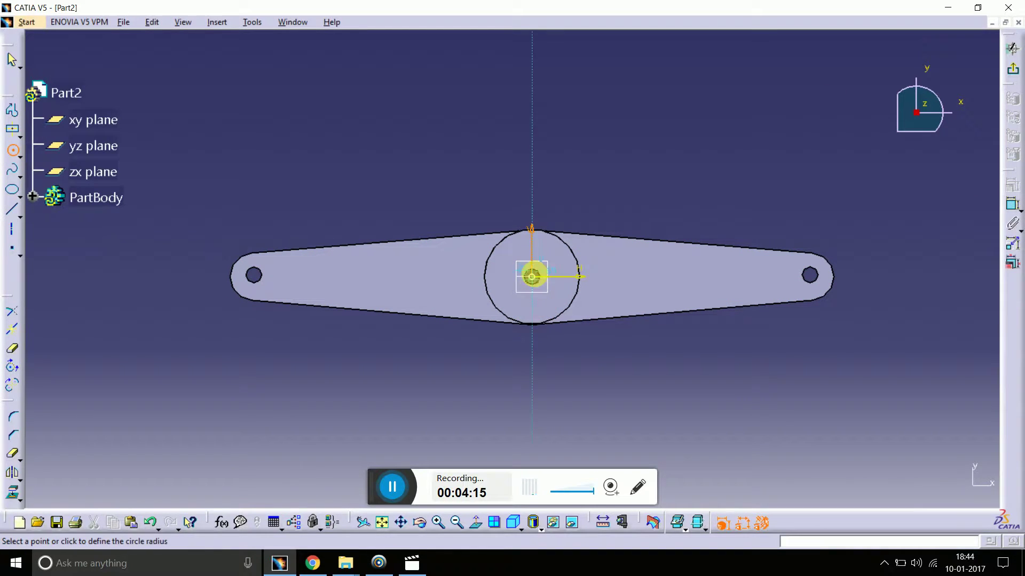
click(551, 214)
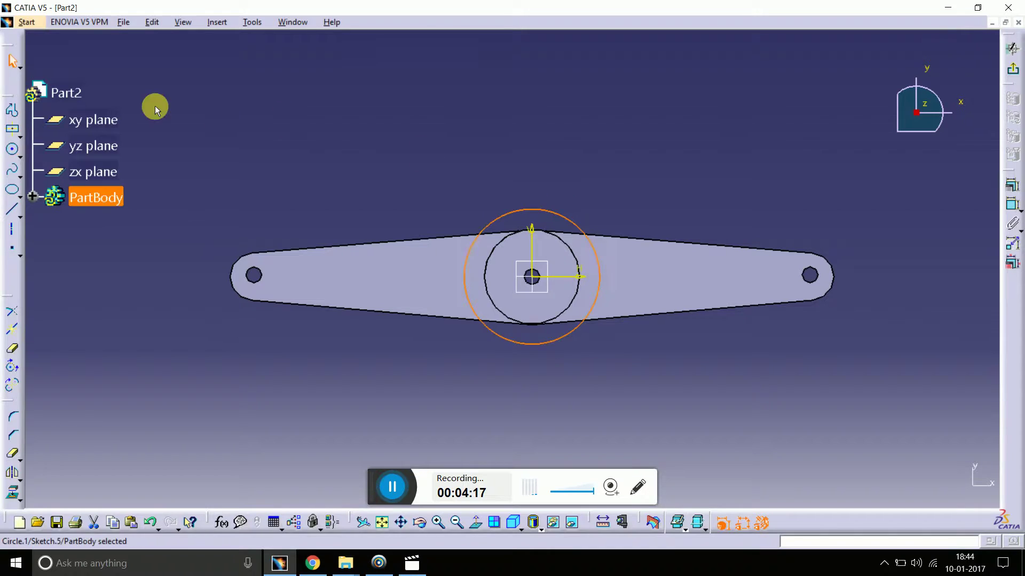
click(12, 150)
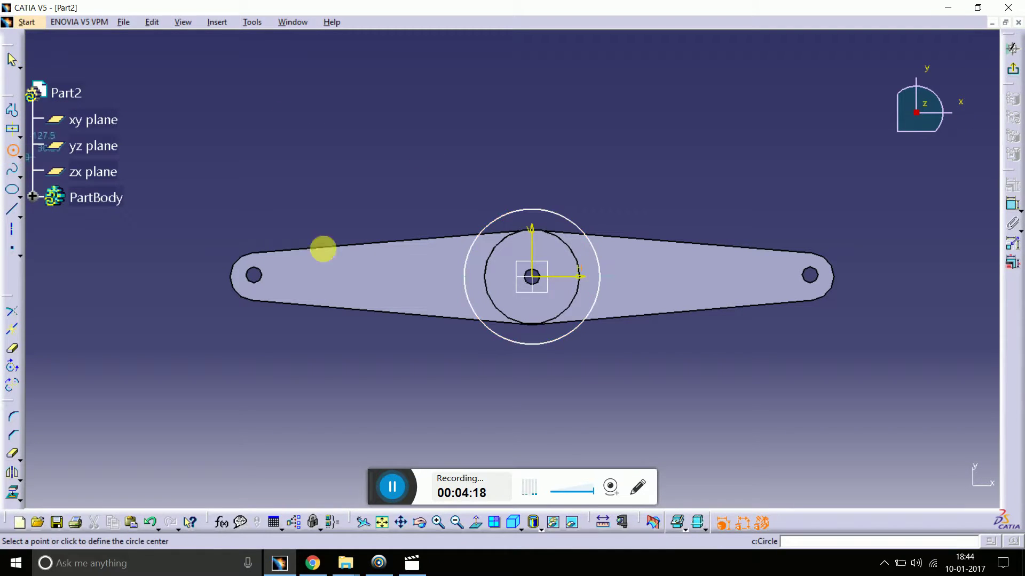
click(292, 277)
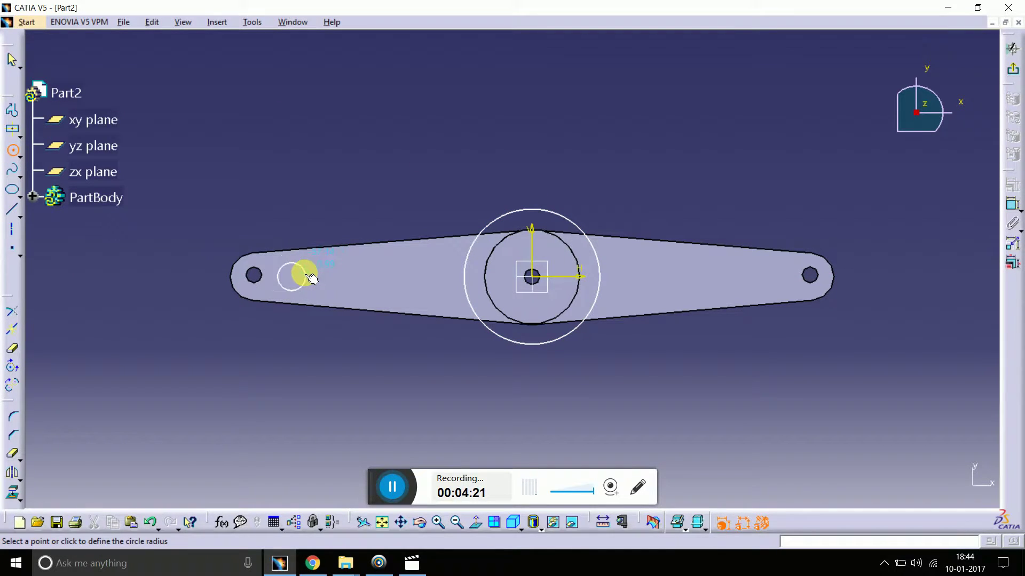
click(310, 277)
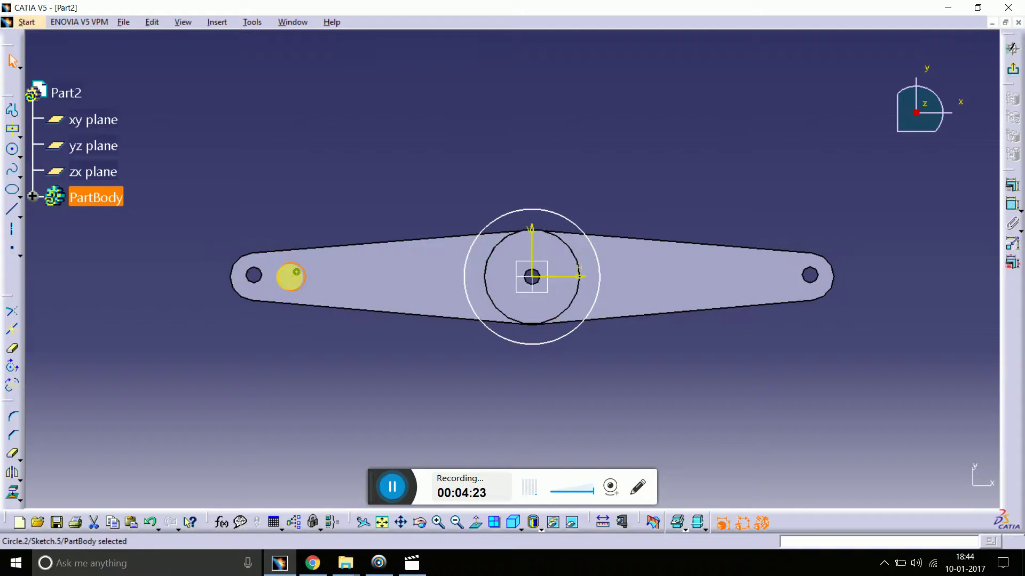
drag(291, 277, 311, 277)
- Dimension the circles: 72.519 spacing, 34.125 and 7.003 diameters
click(1019, 212)
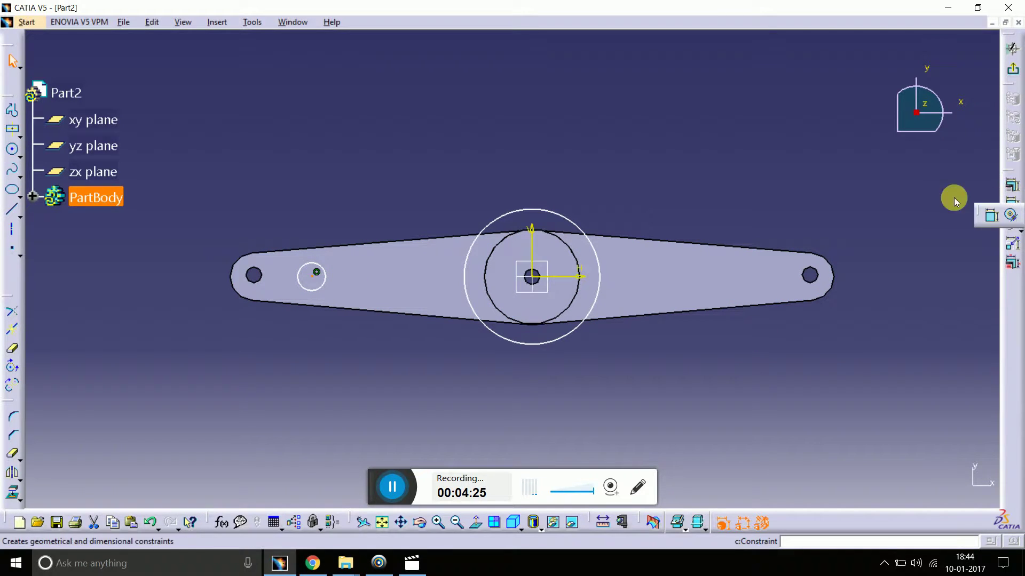
click(983, 223)
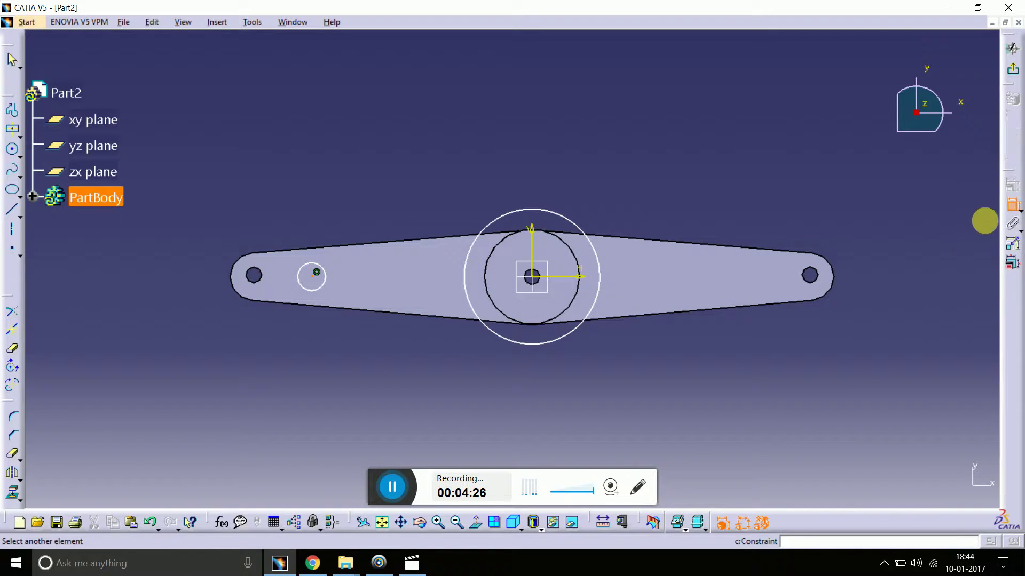
click(560, 213)
click(526, 160)
click(582, 230)
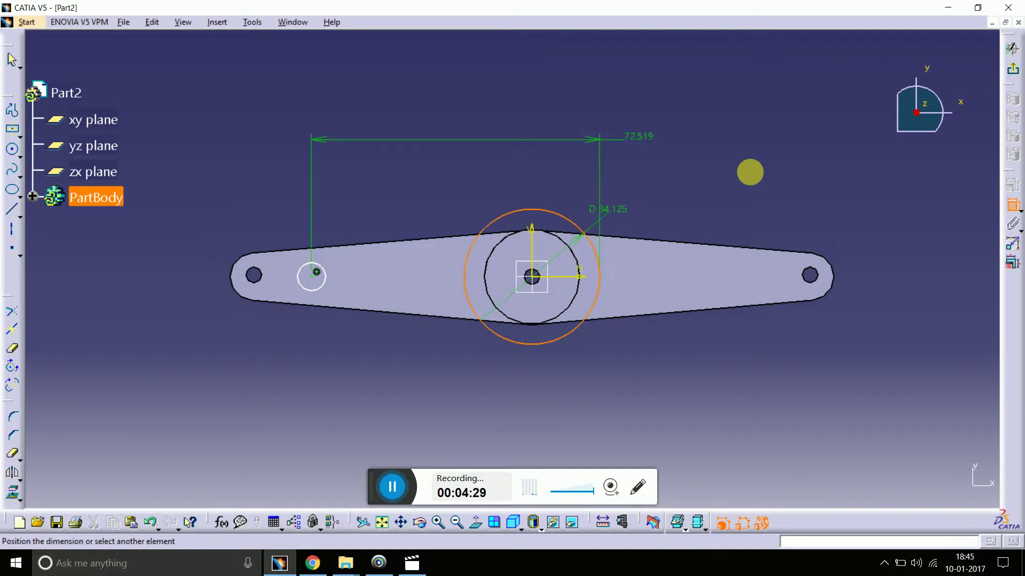
click(751, 170)
click(324, 288)
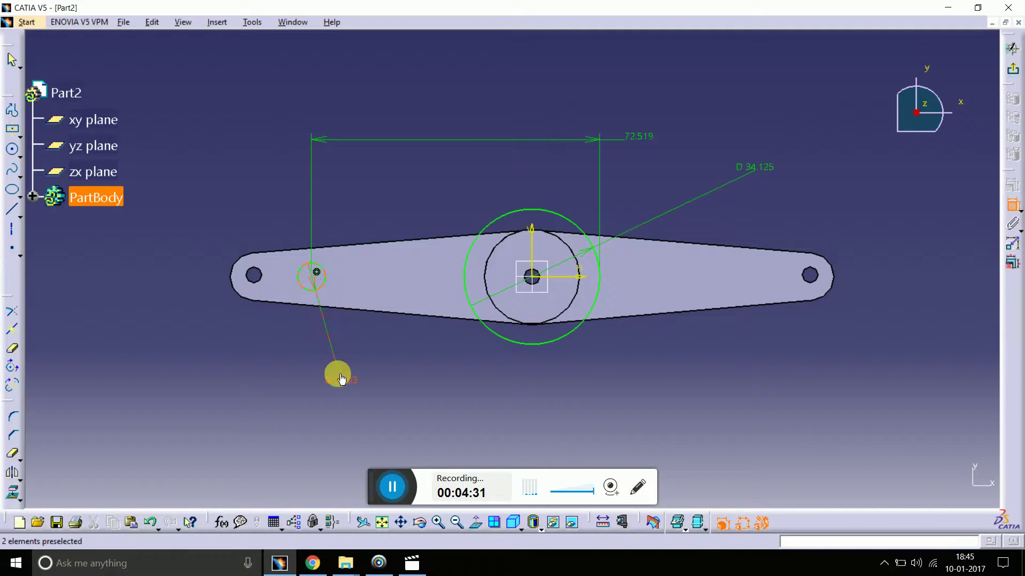
double_click(350, 384)
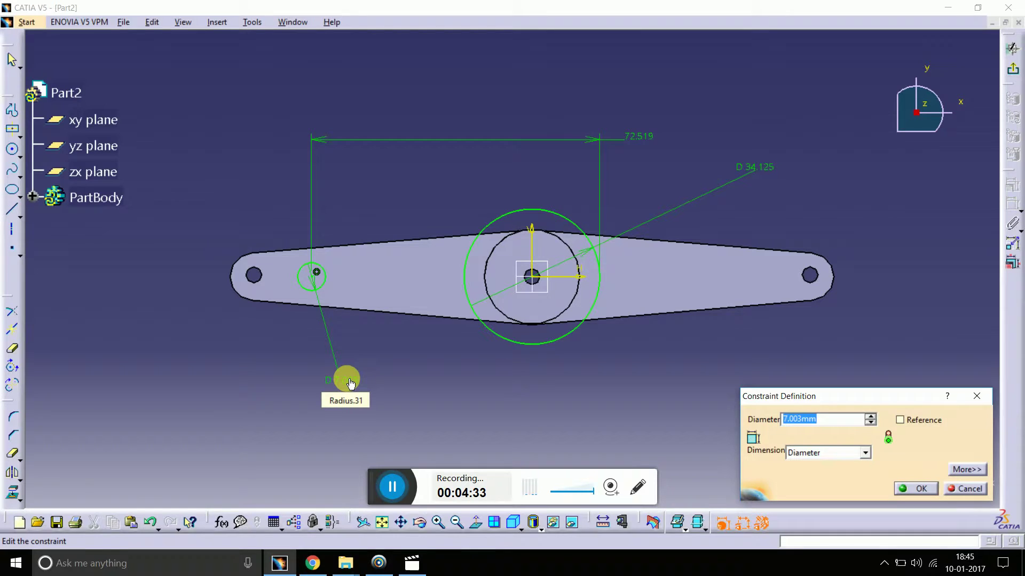
click(978, 398)
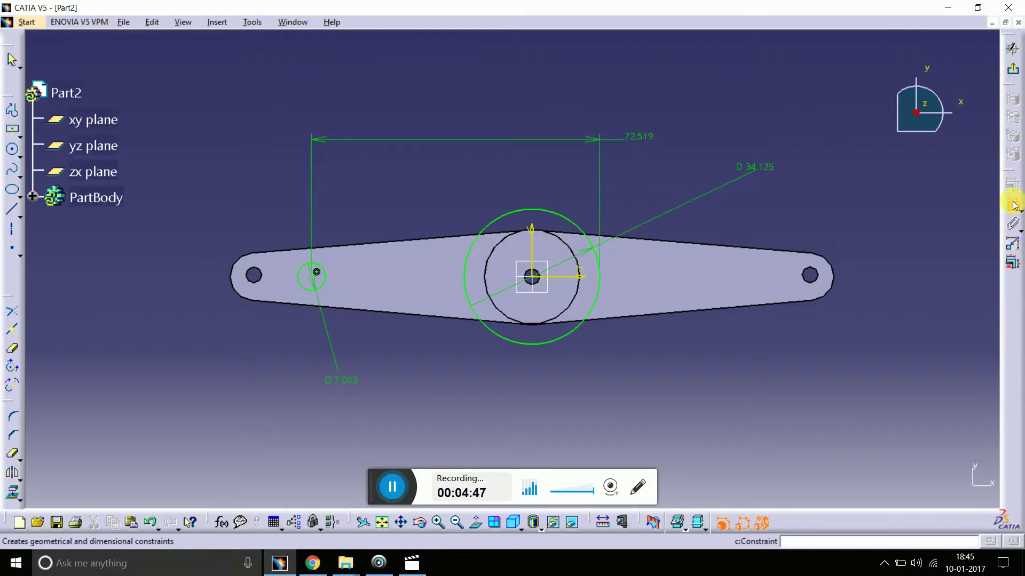
click(642, 139)
- Delete the small circle and its dimensions, then draw a centred rectangle near the left hole
key(Delete)
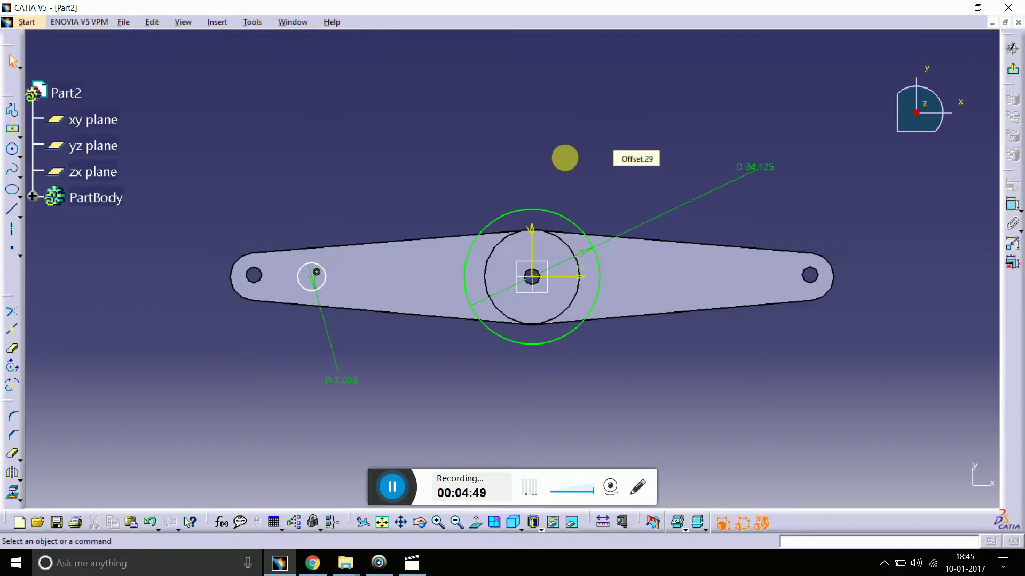
key(Delete)
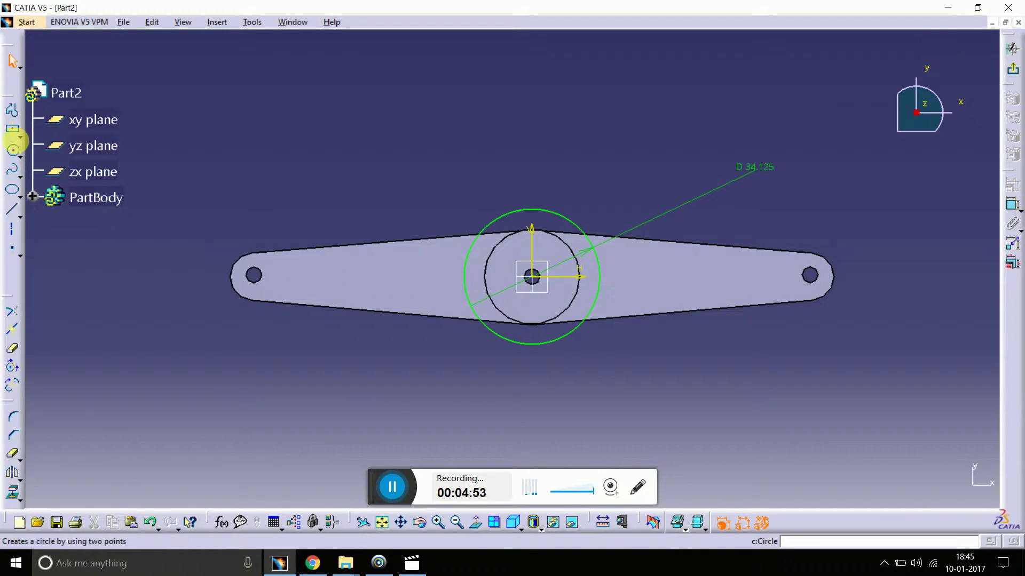
click(21, 138)
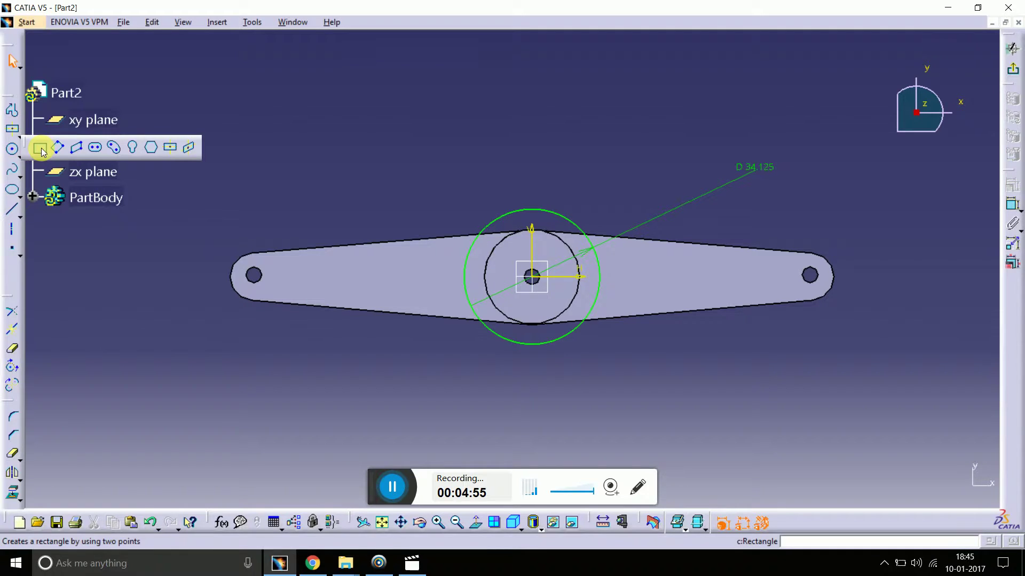
click(40, 149)
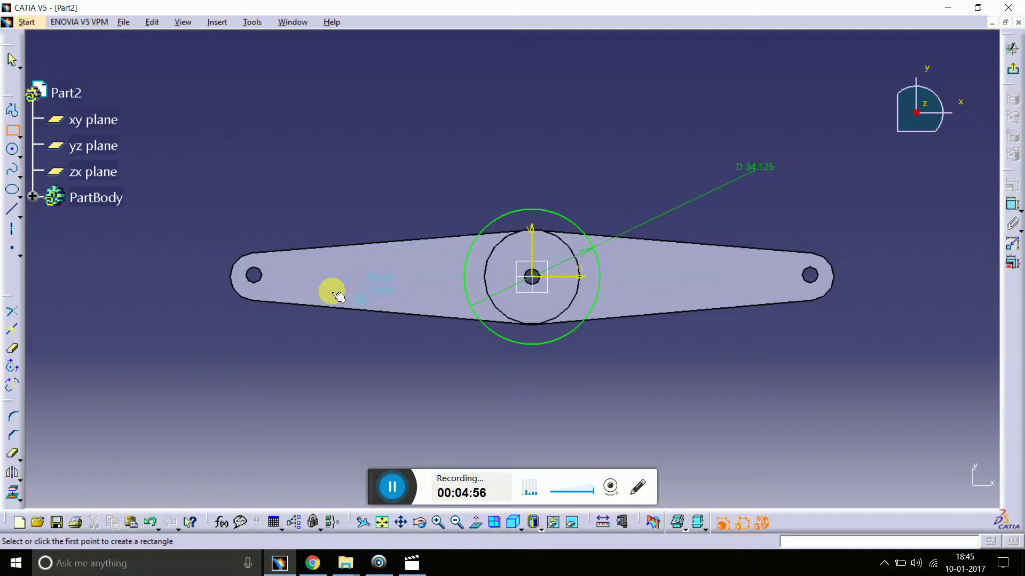
click(22, 138)
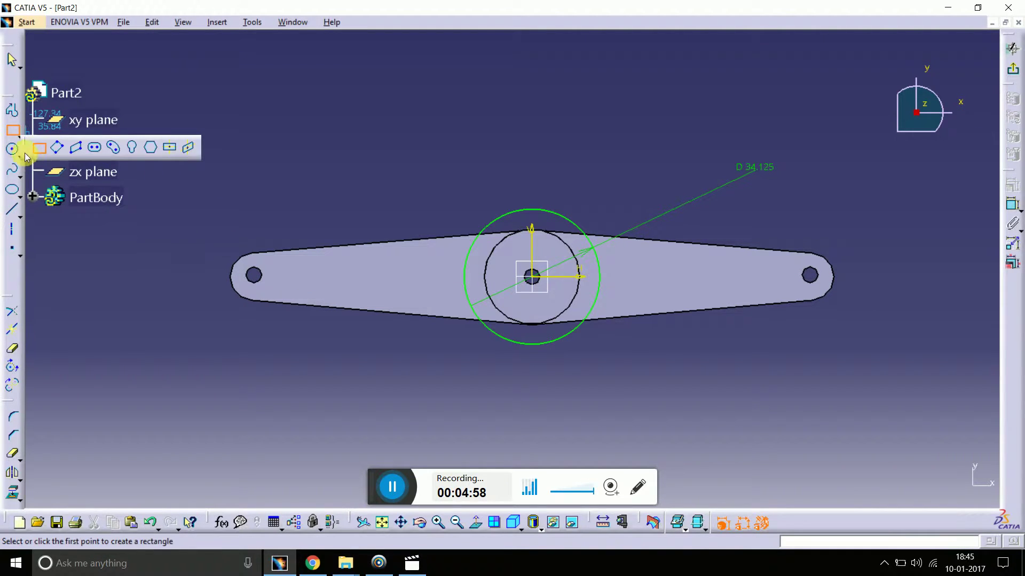
click(172, 150)
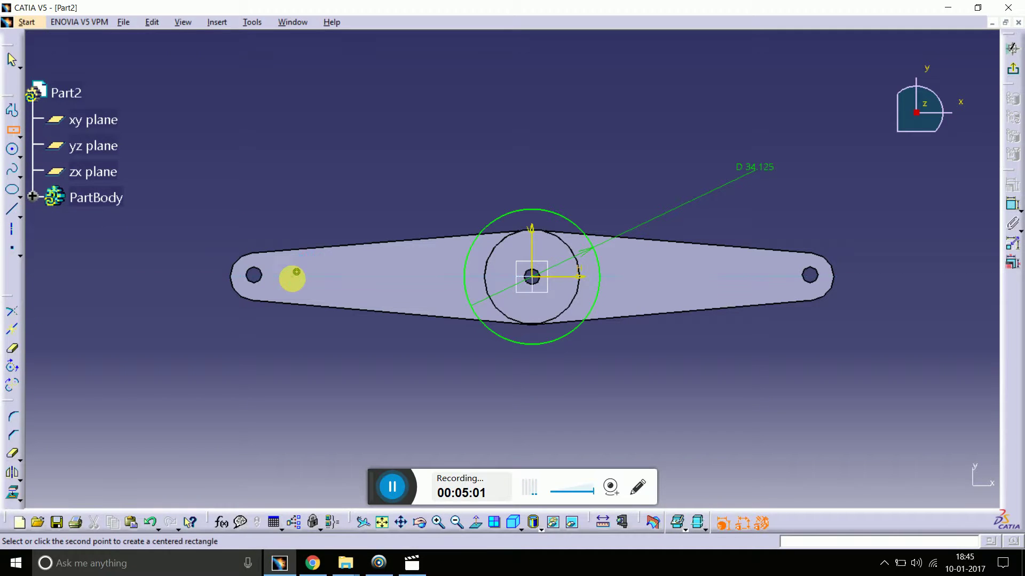
click(299, 283)
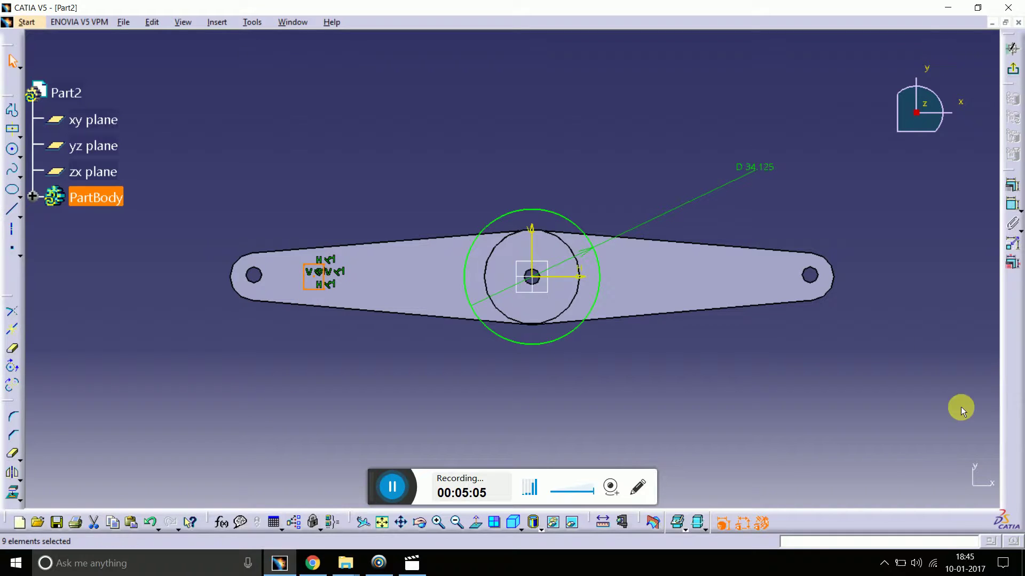
- Dimension the rectangle's left edge, then undo the collapsed rectangle
click(1019, 209)
click(992, 219)
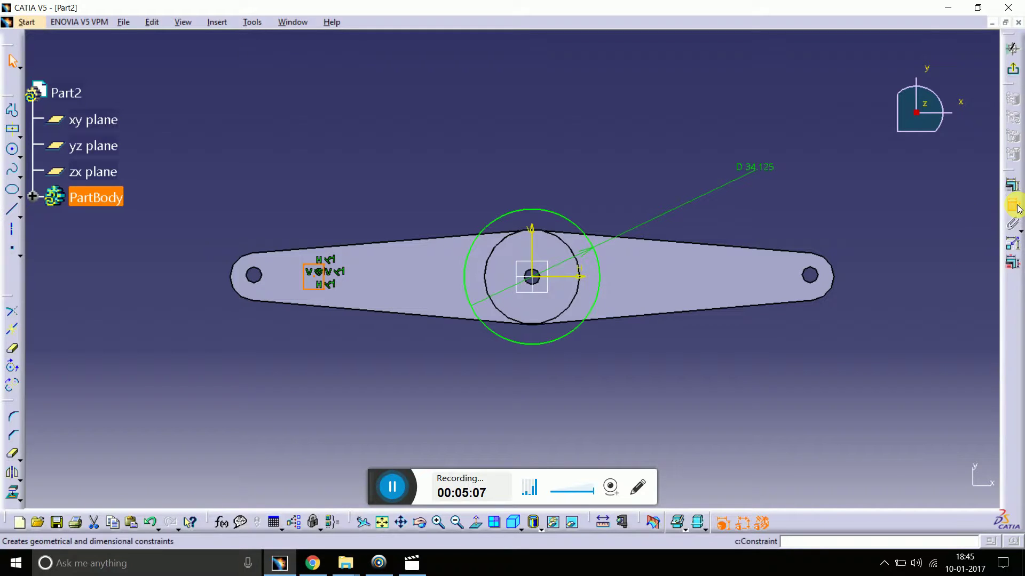
click(312, 284)
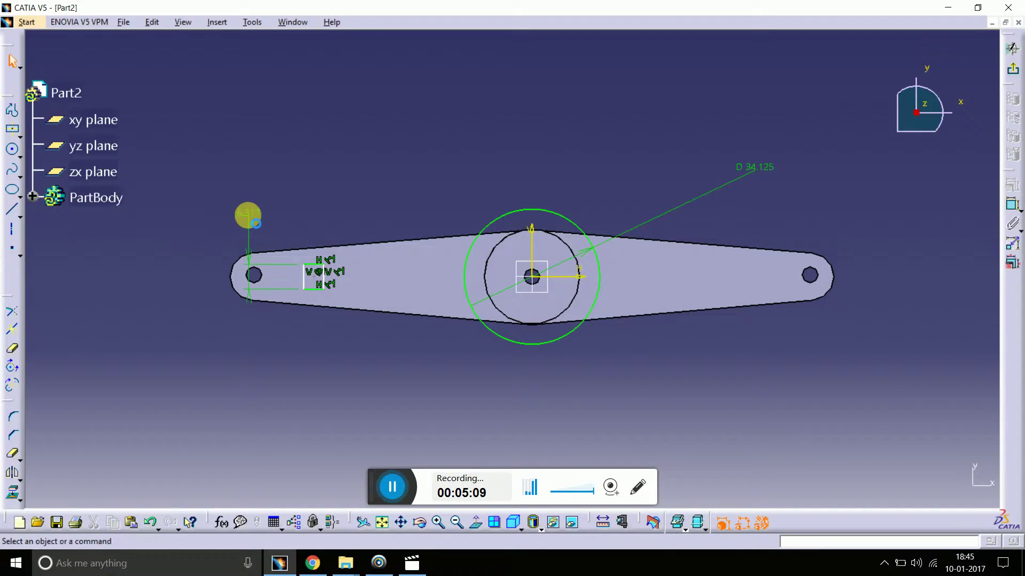
click(248, 216)
double_click(251, 221)
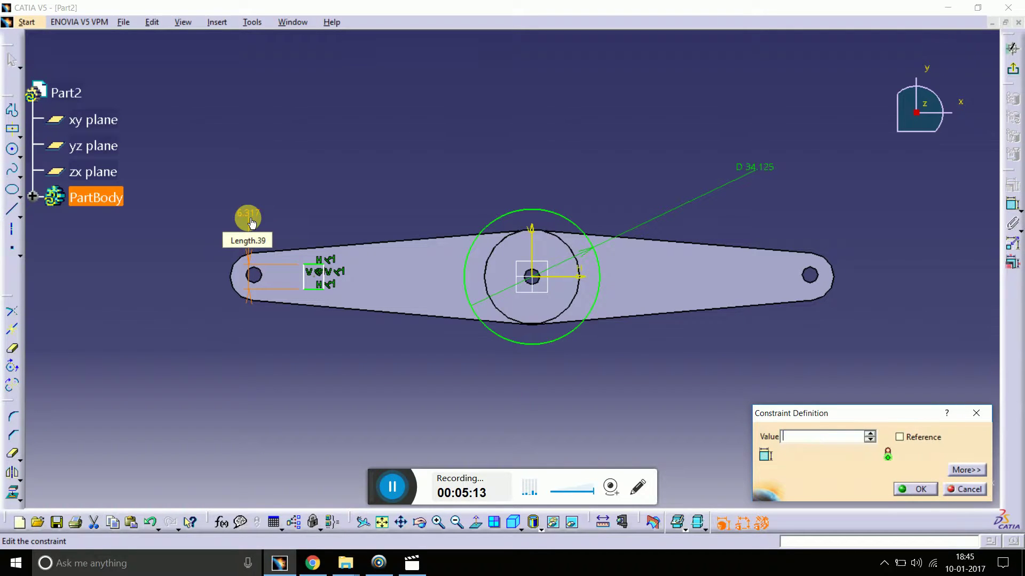
click(989, 410)
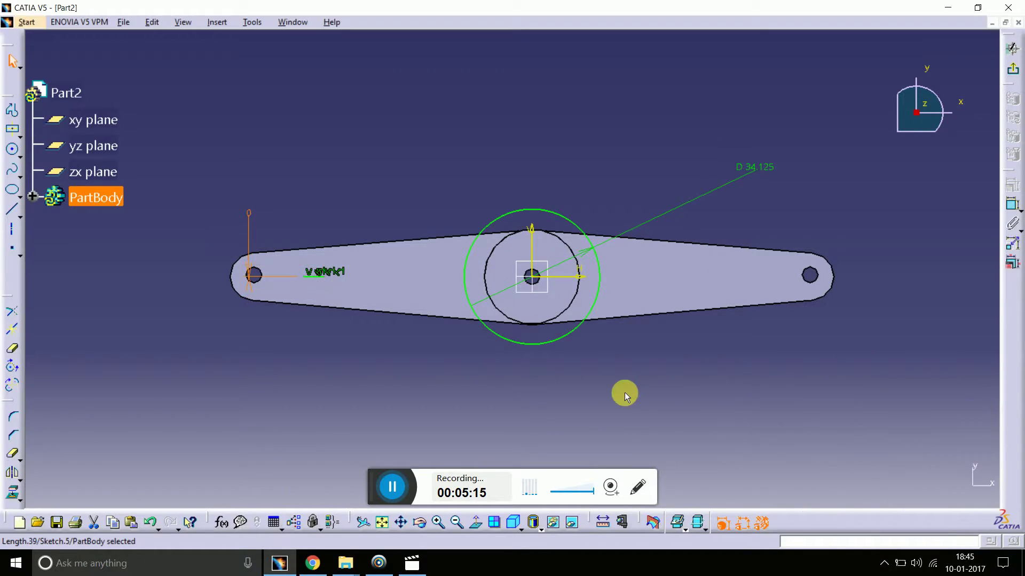
key(ctrl+z)
key(ctrl+z)
key(ctrl+z)
key(ctrl+z)
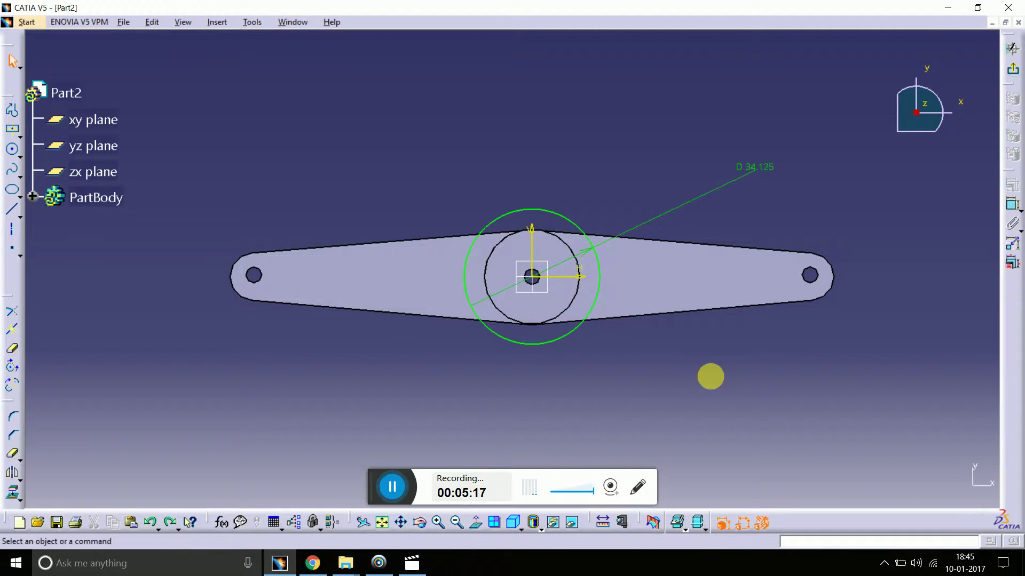
- Draw a short vertical line near the left hole and dimension its length
click(12, 111)
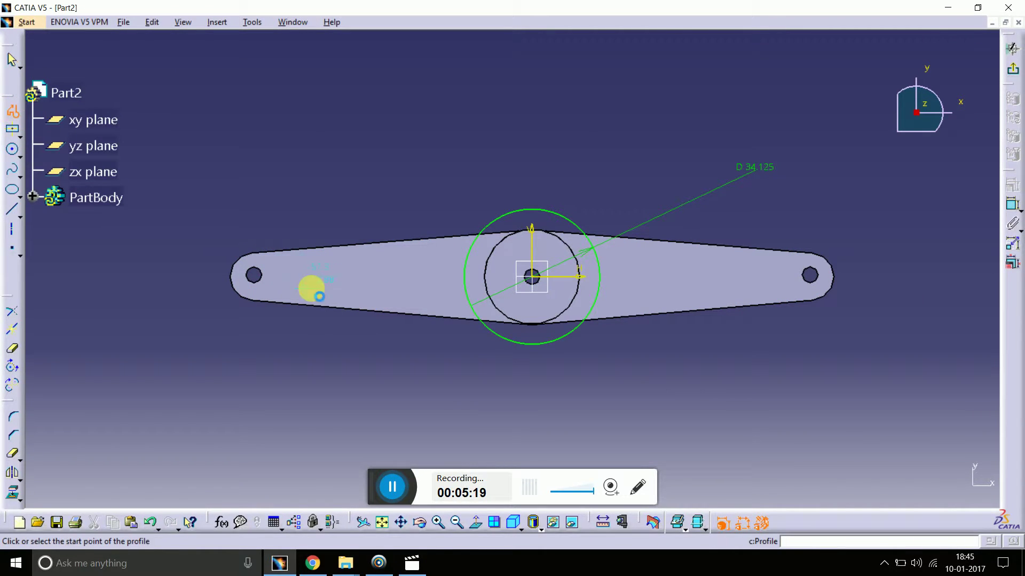
click(309, 265)
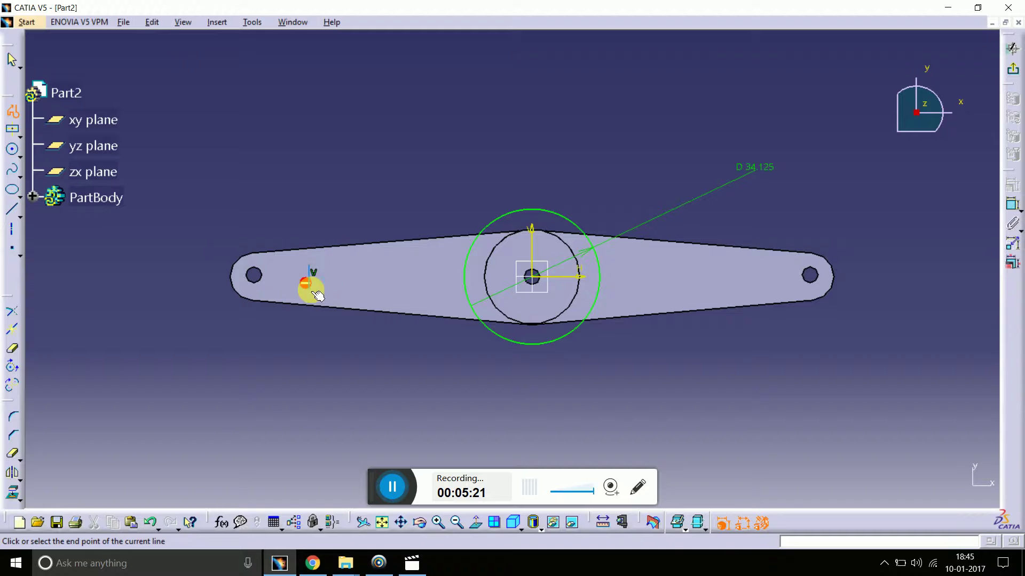
click(312, 289)
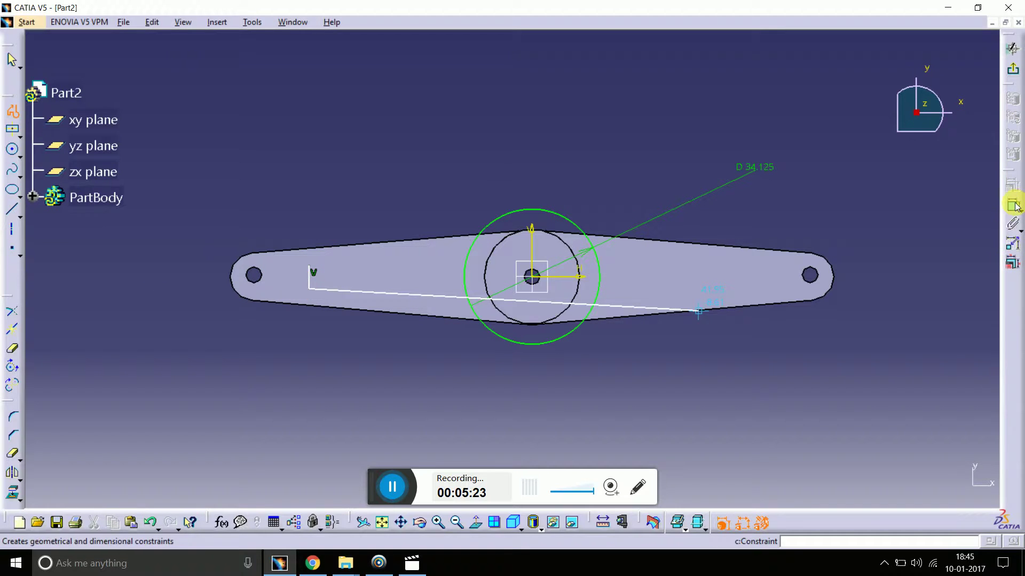
click(1014, 206)
click(309, 277)
click(221, 193)
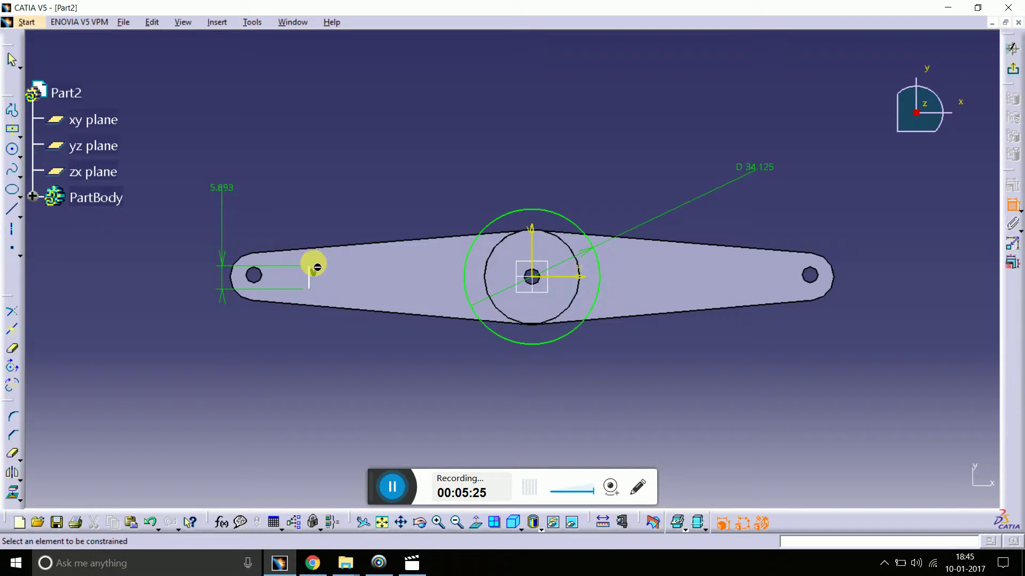
- Place the line's top 3 mm above the horizontal axis and set its length to 6 mm
click(309, 266)
click(561, 276)
click(462, 138)
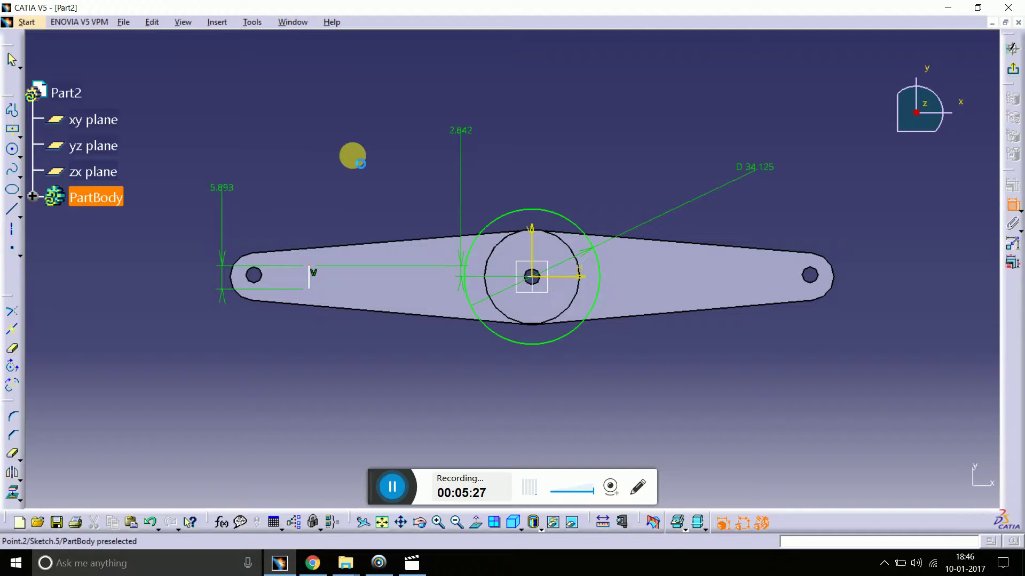
double_click(475, 130)
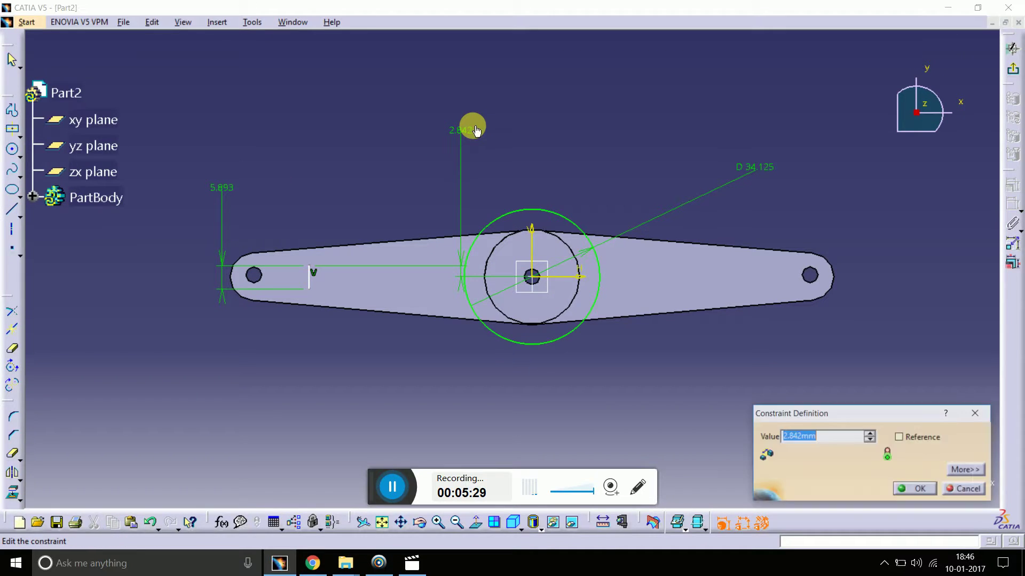
key(Return)
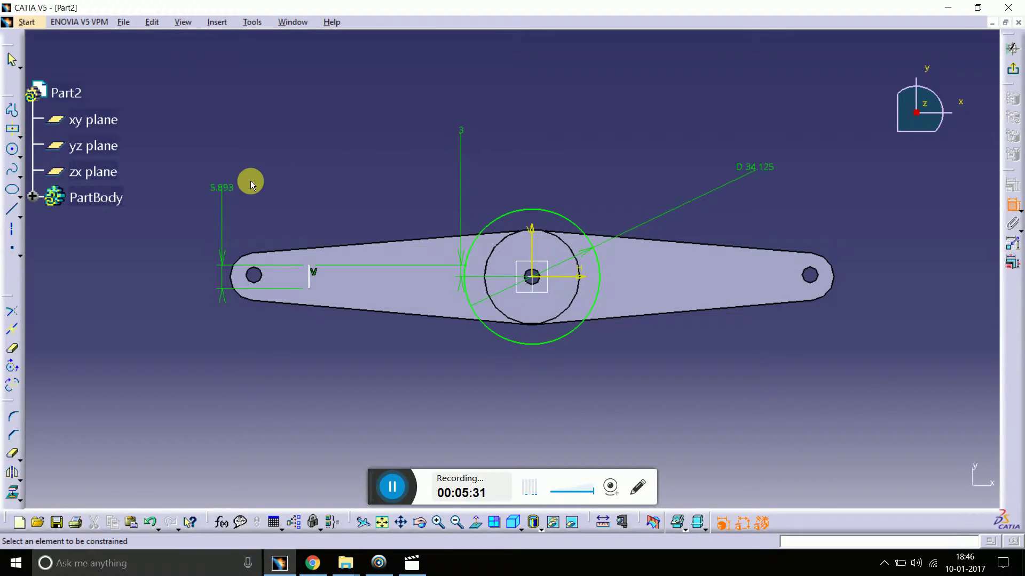
double_click(223, 187)
text(6mm)
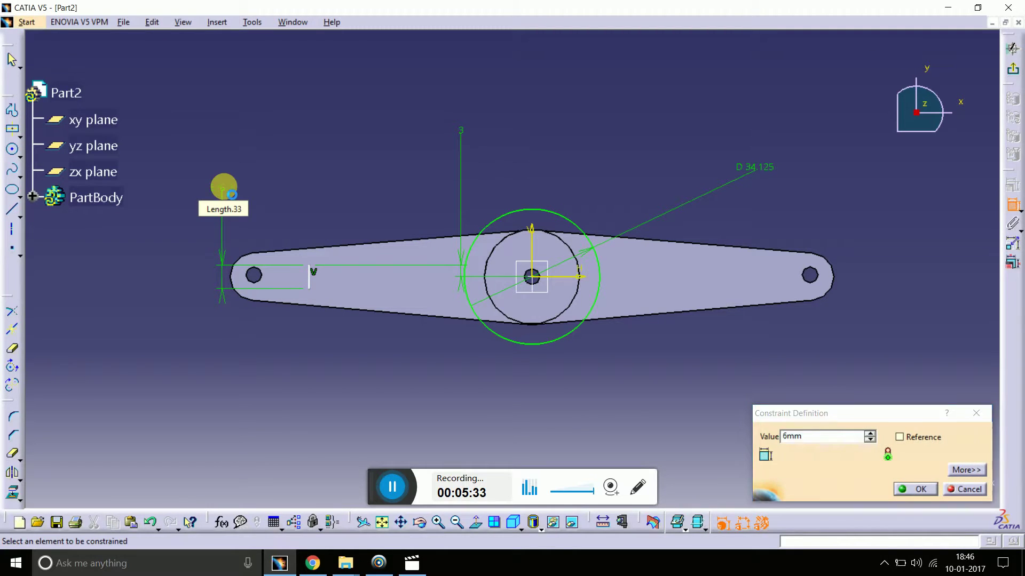
key(Return)
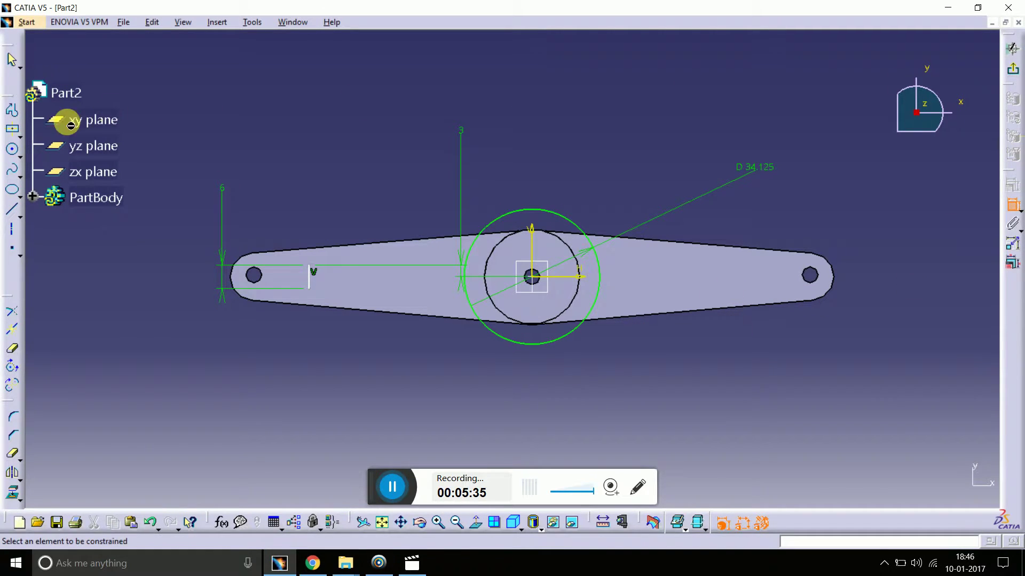
- Draw a slanted line from the large circle to the vertical line's top
click(12, 110)
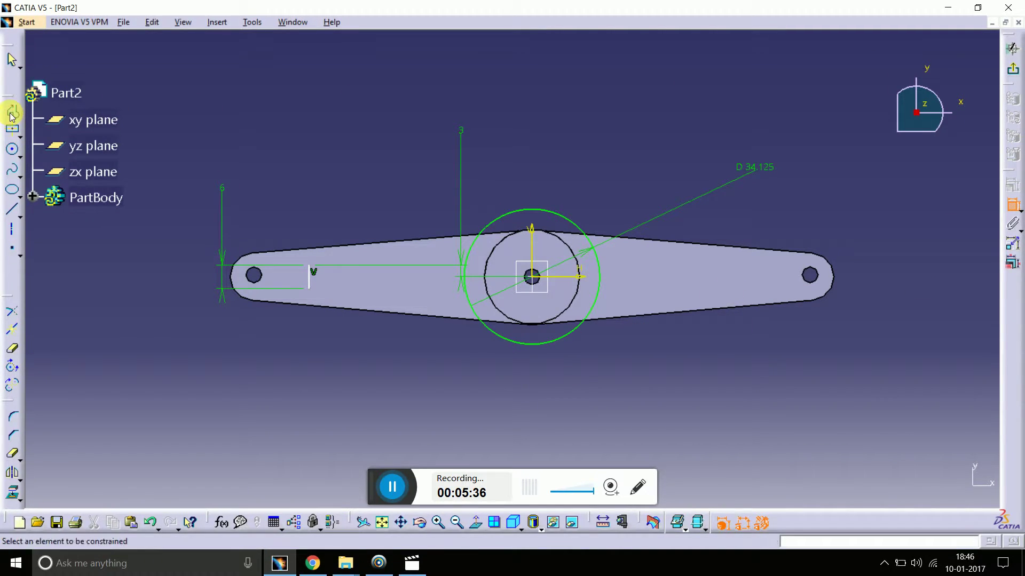
click(473, 251)
click(310, 265)
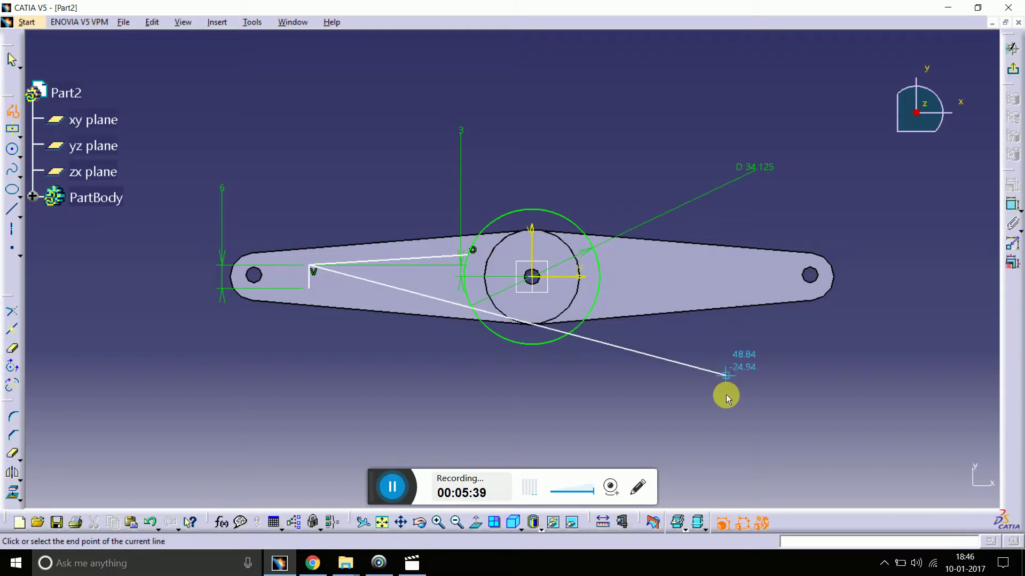
click(1017, 210)
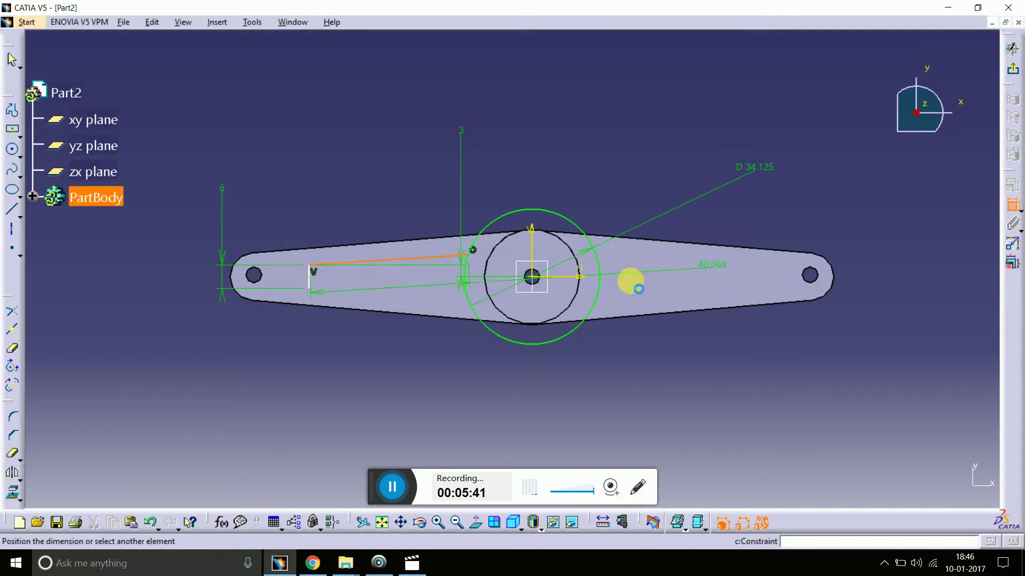
click(461, 251)
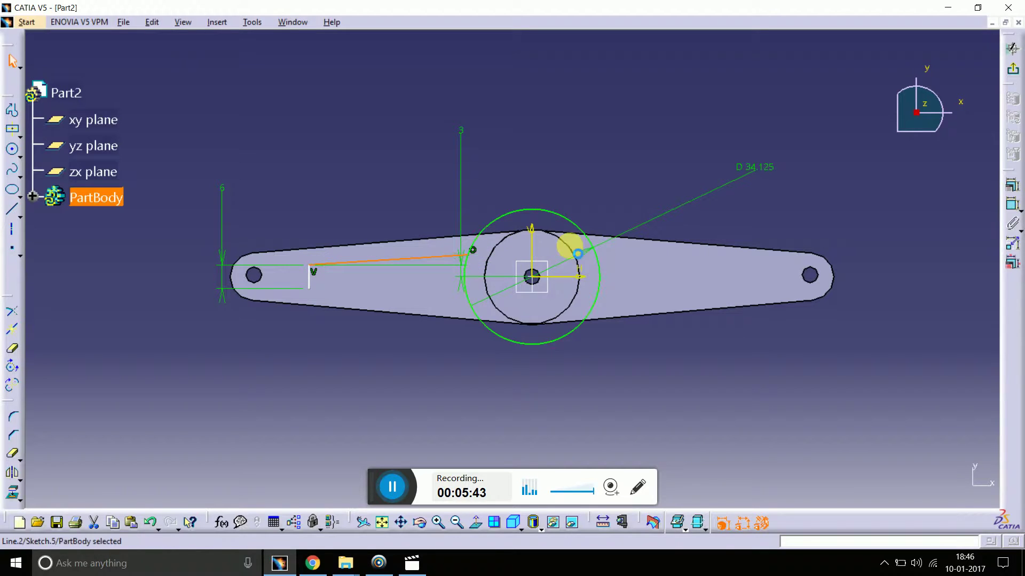
key(Escape)
- Dimension the line's circle end 6 mm above the horizontal axis
click(474, 251)
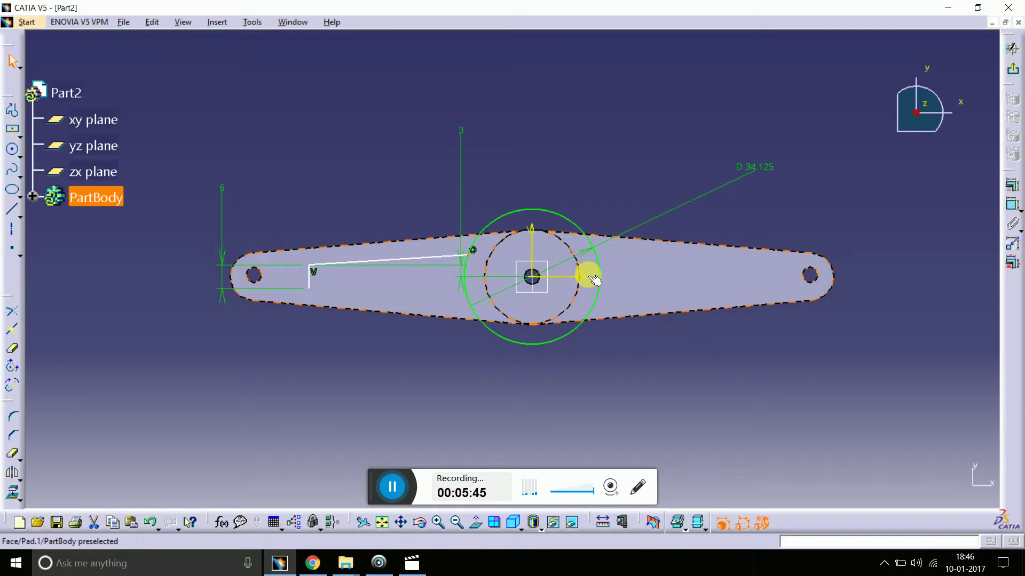
click(1014, 205)
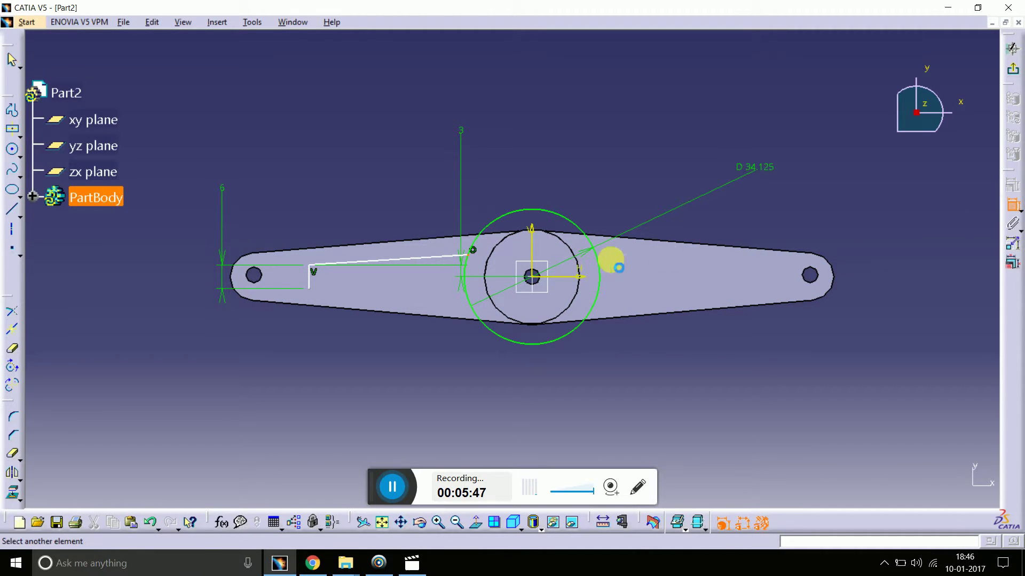
click(574, 277)
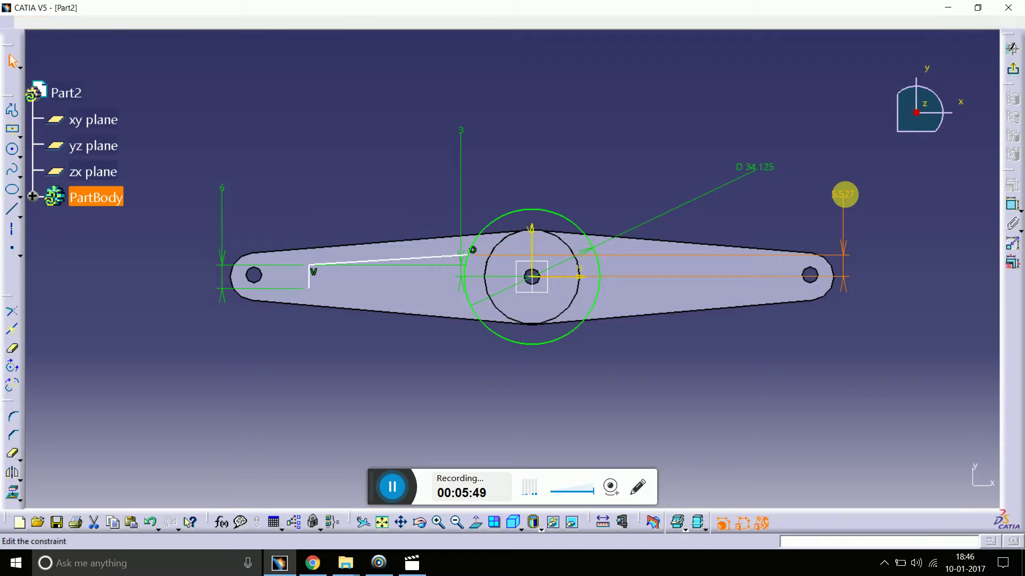
double_click(849, 199)
key(Return)
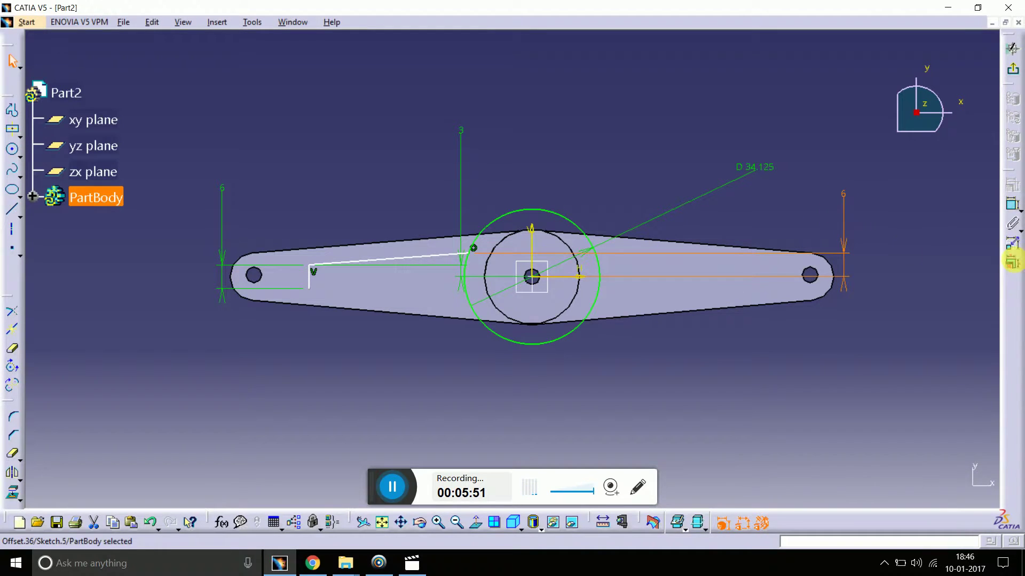
- Mirror the slanted line about the horizontal axis and trim the large circle to the slot arc
click(13, 454)
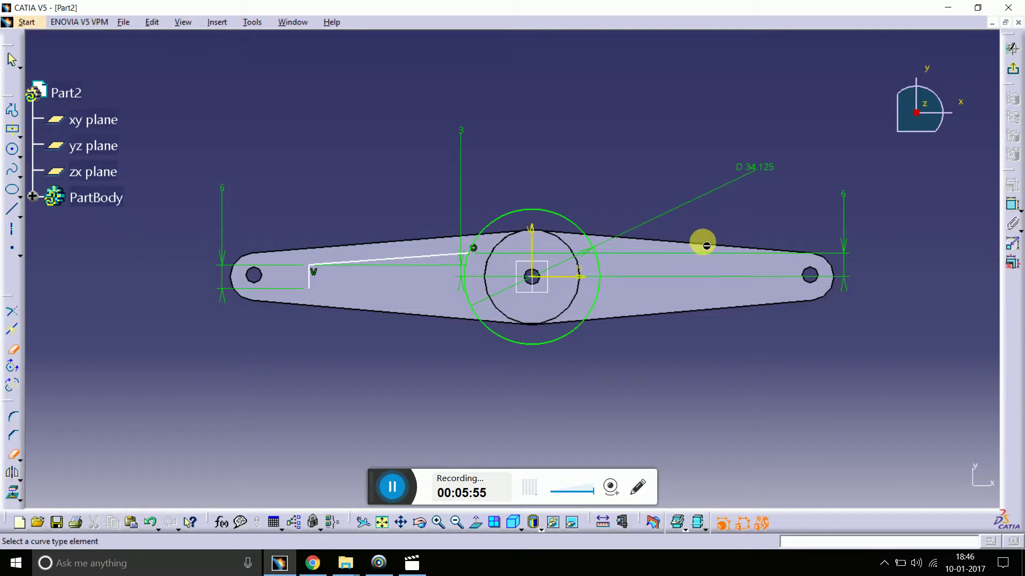
click(355, 261)
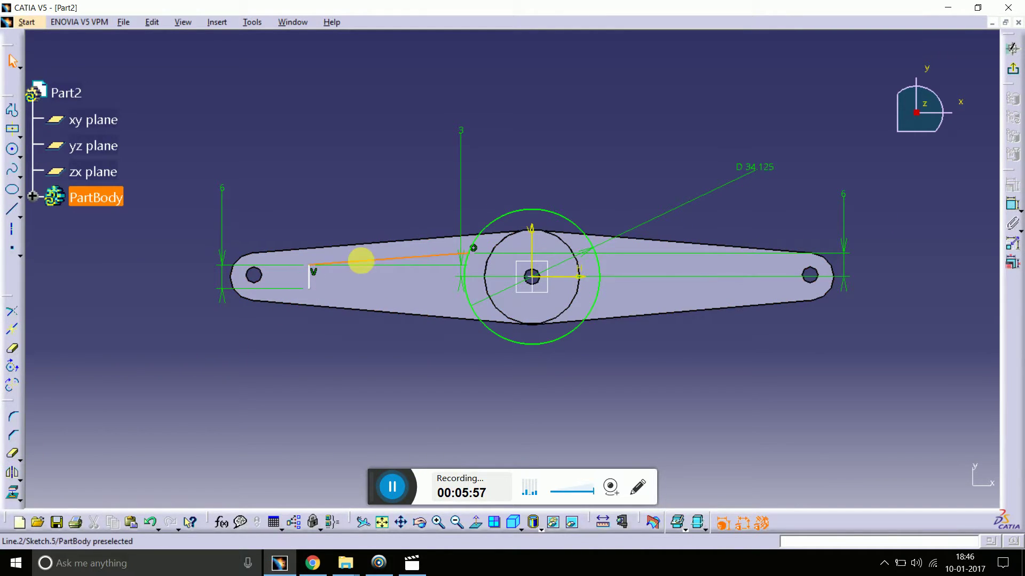
click(12, 472)
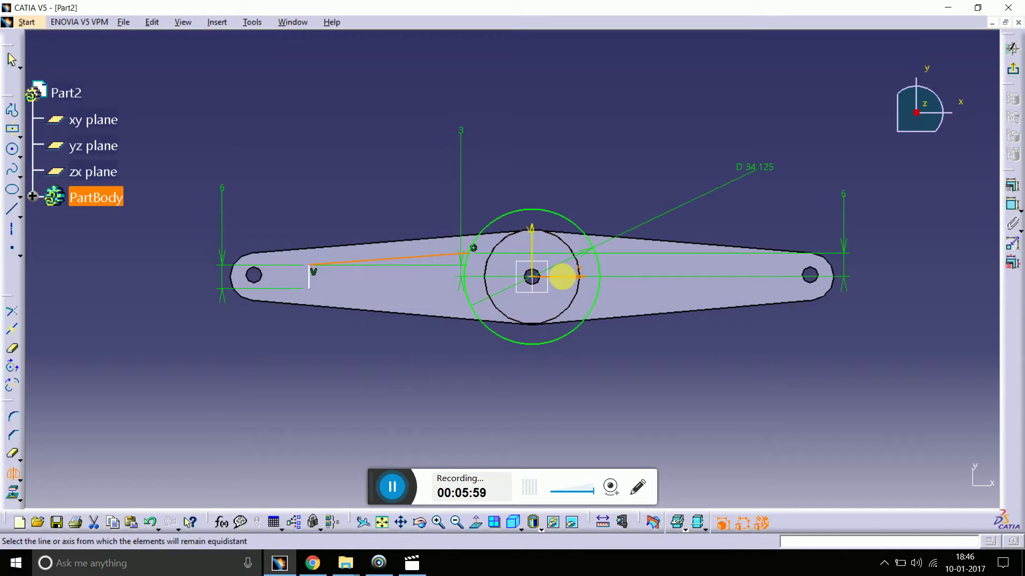
click(562, 277)
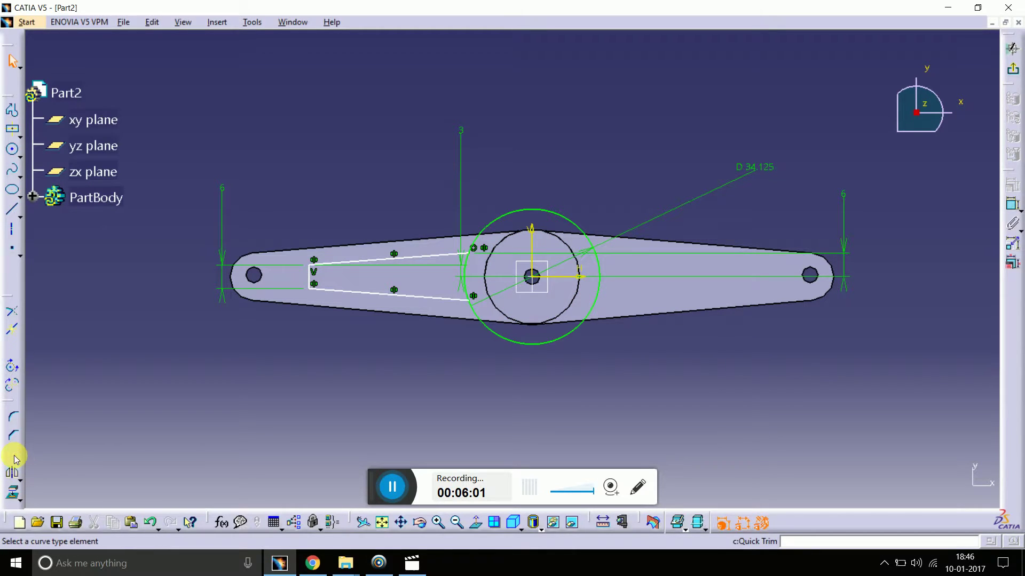
click(527, 344)
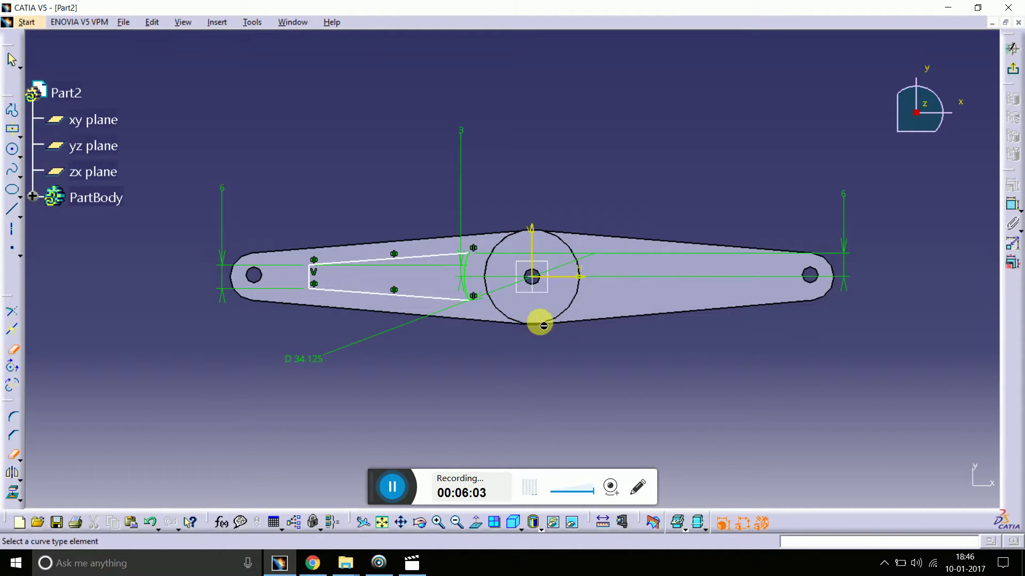
- Round the slot's upper narrow-end corner with a 3 mm radius
click(13, 436)
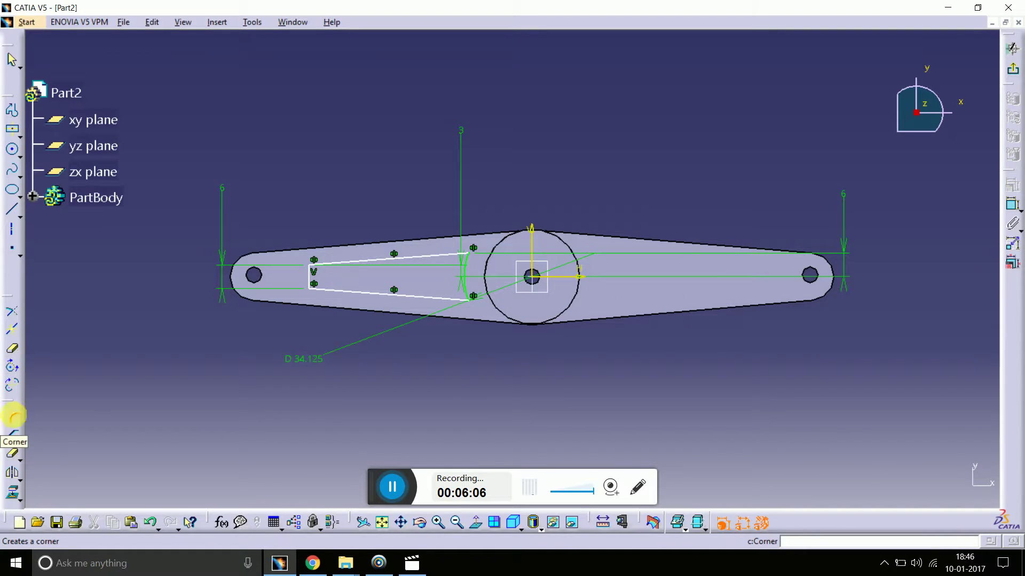
click(323, 270)
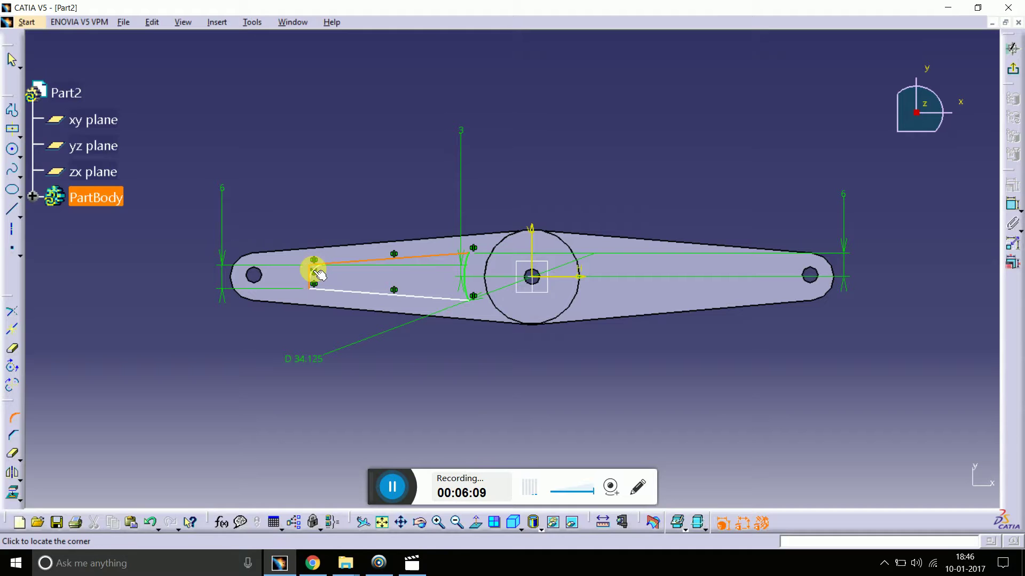
click(319, 272)
click(580, 318)
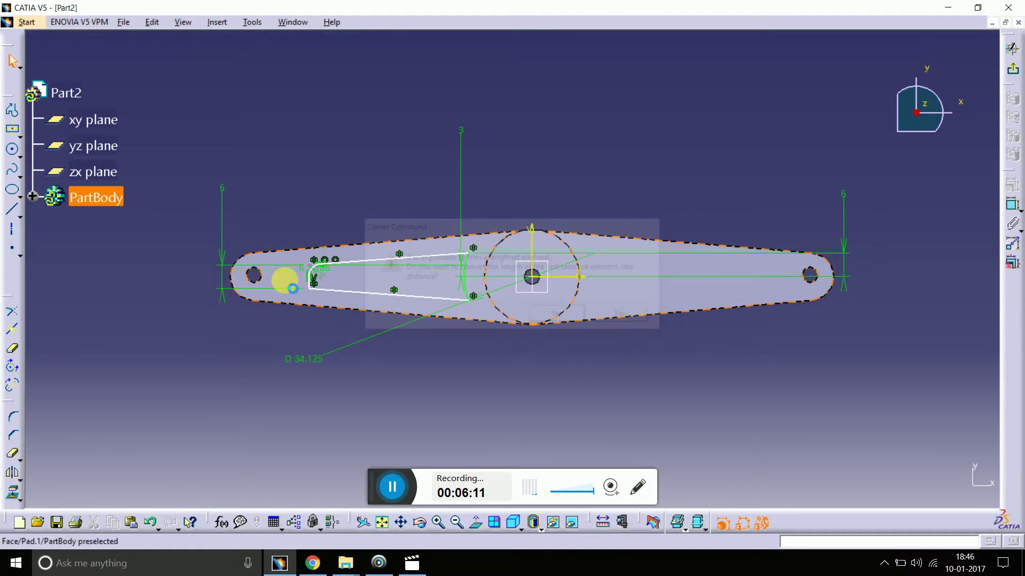
double_click(327, 274)
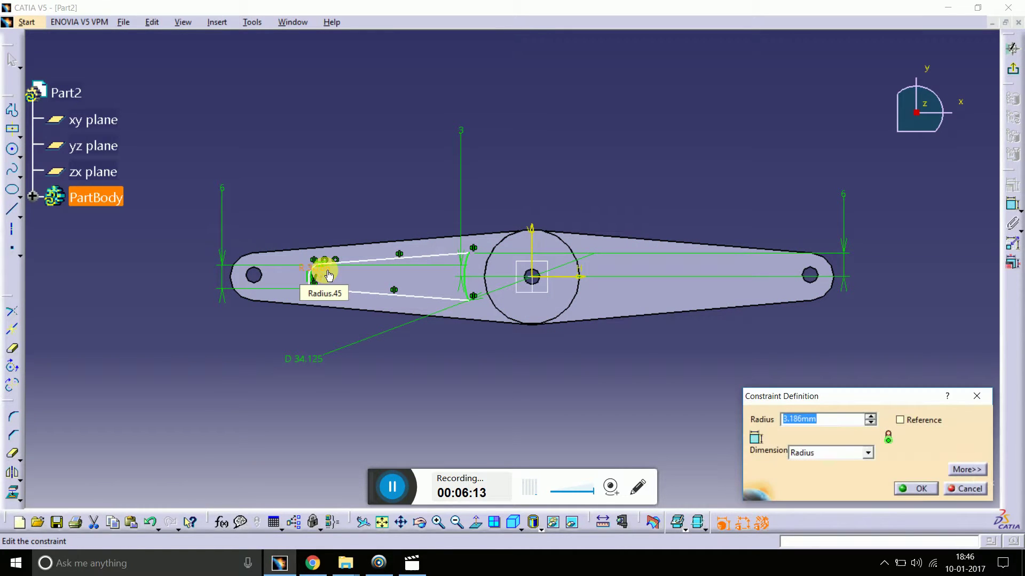
text(3)
key(Return)
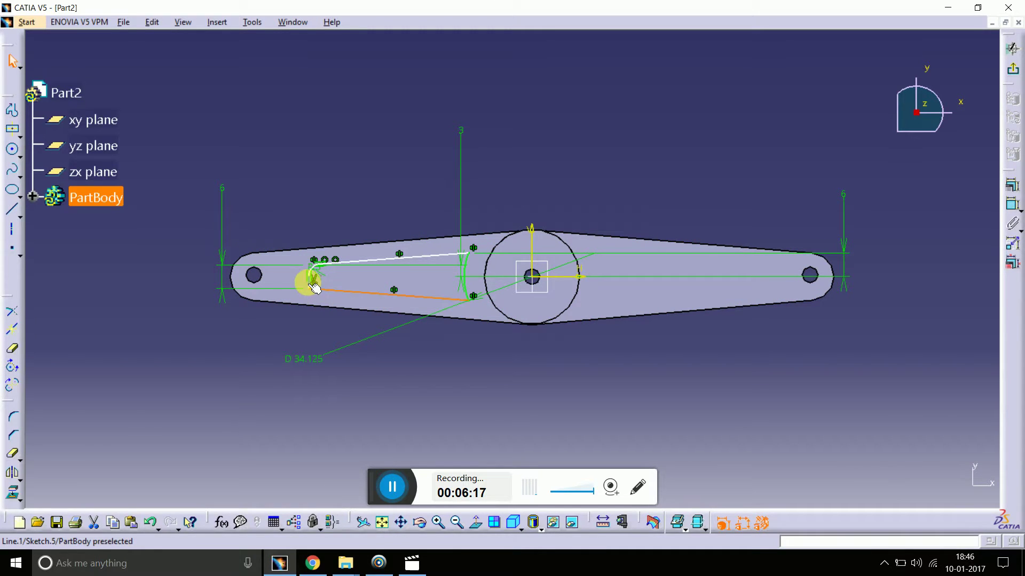
- Round the lower narrow-end corner with a 3 mm radius and fit the whole part in view
click(14, 418)
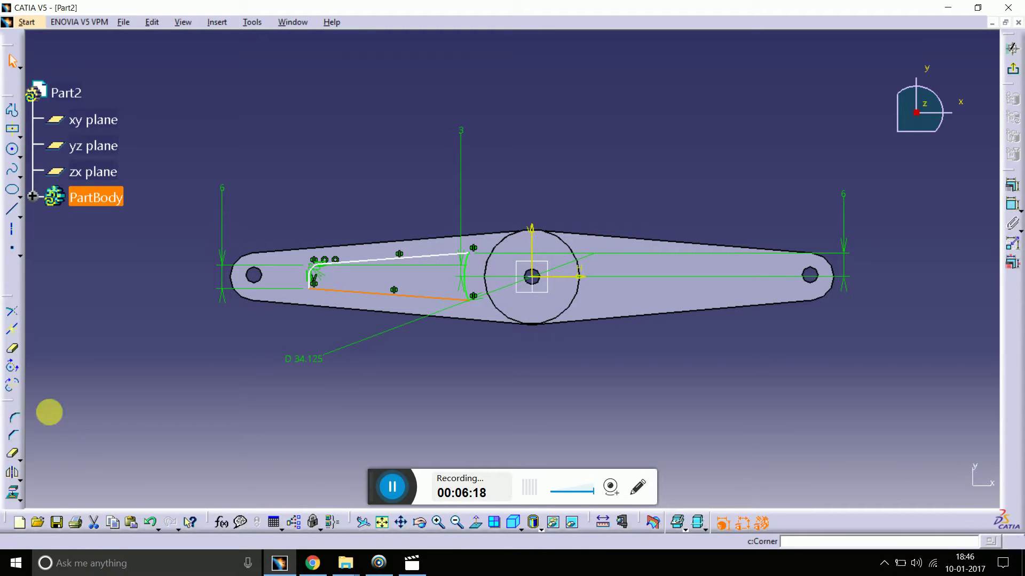
click(324, 291)
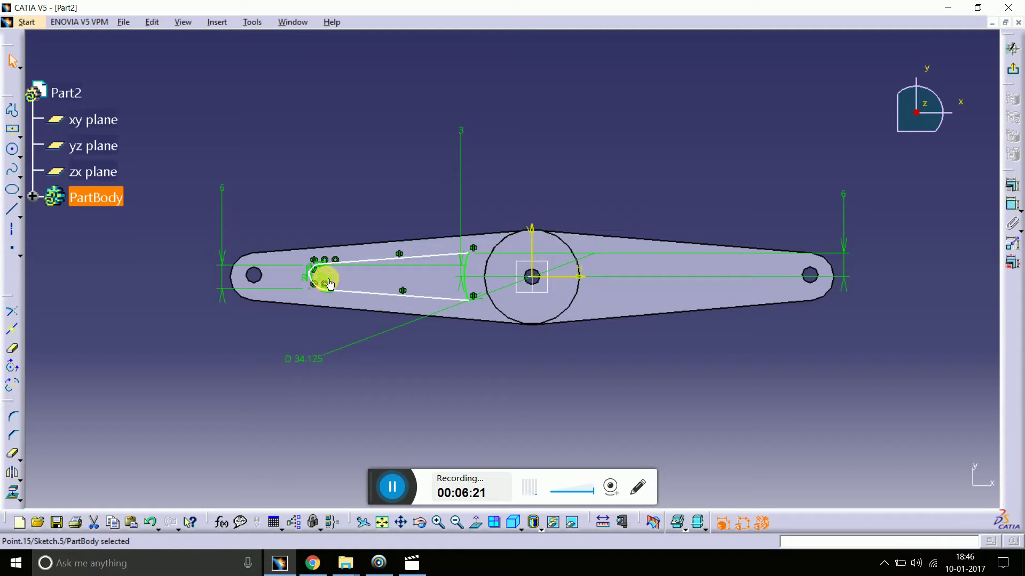
double_click(329, 285)
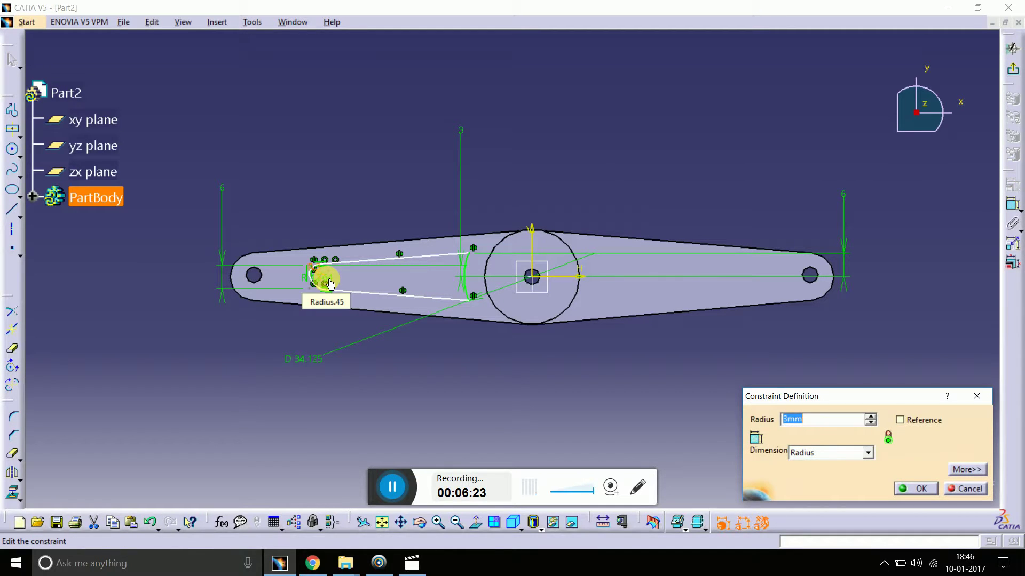
click(908, 486)
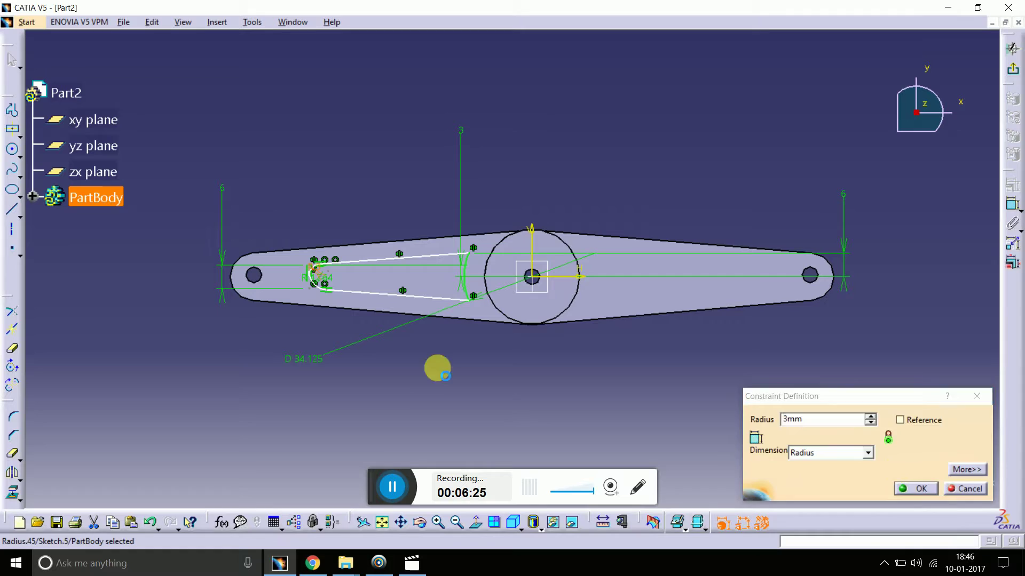
click(325, 277)
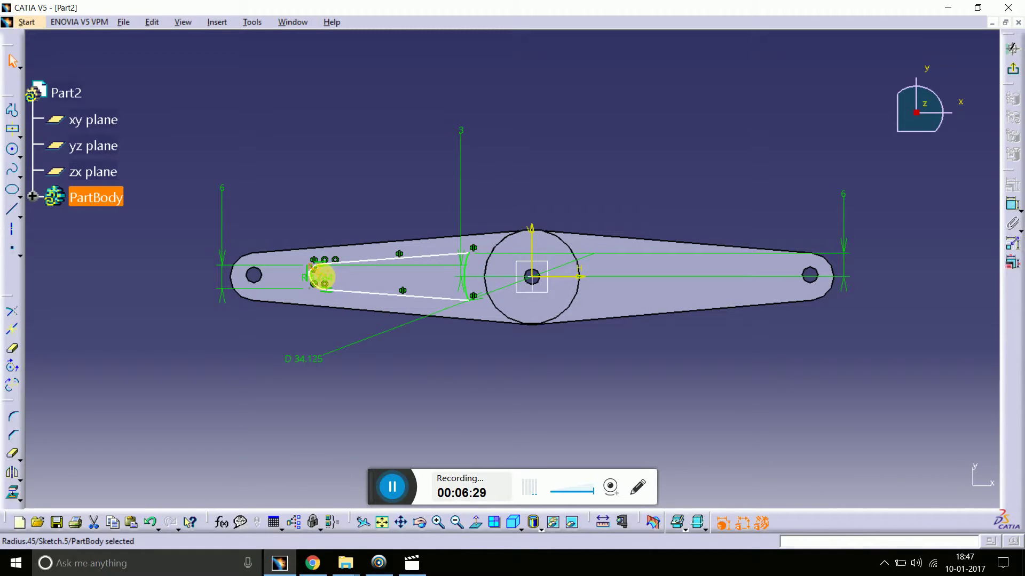
click(382, 523)
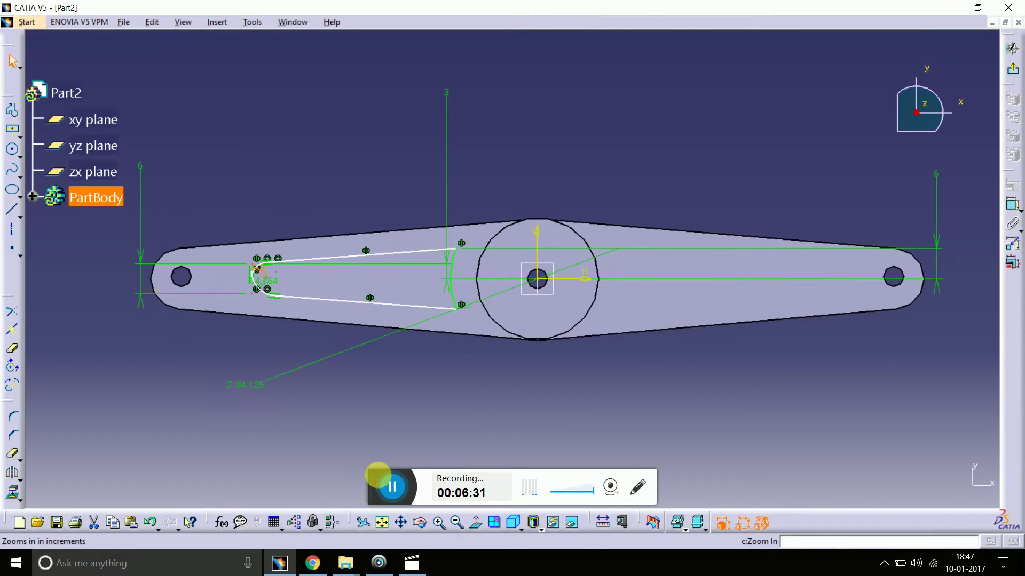
- Resize the slot's left-end arc radii, setting one arc to 2.5 mm
middle_drag(214, 381, 313, 419)
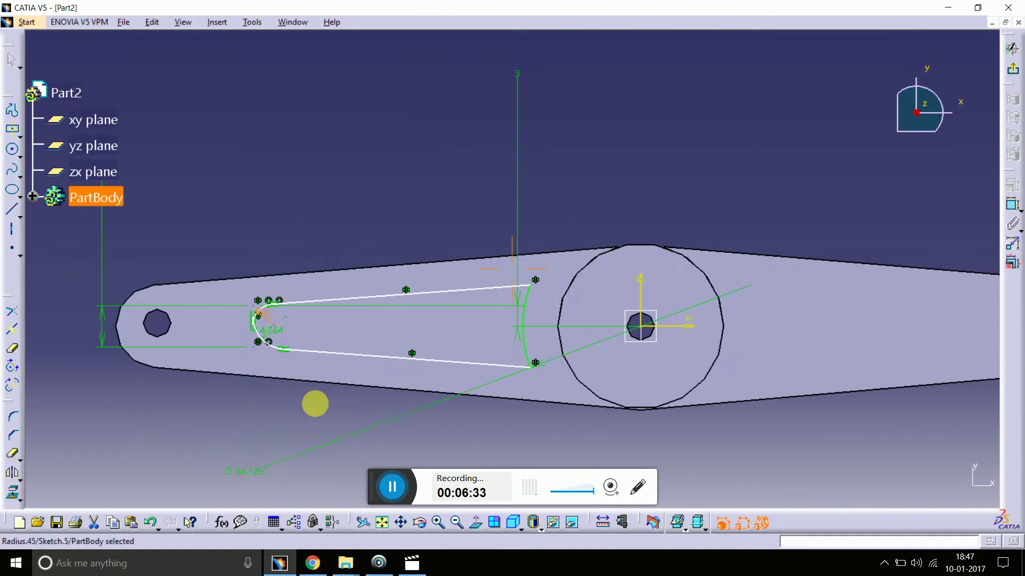
double_click(273, 340)
text(2mm)
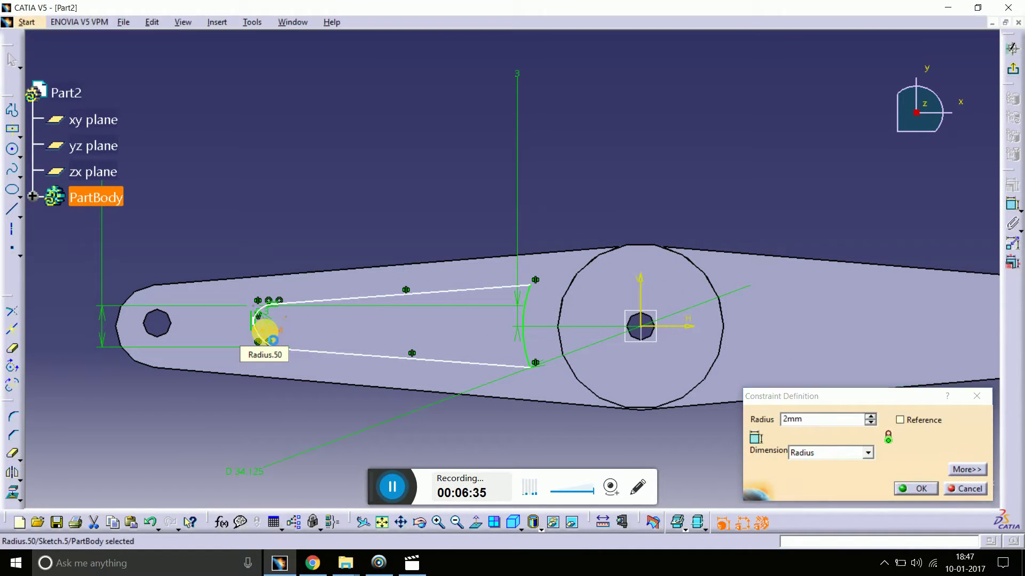
key(Return)
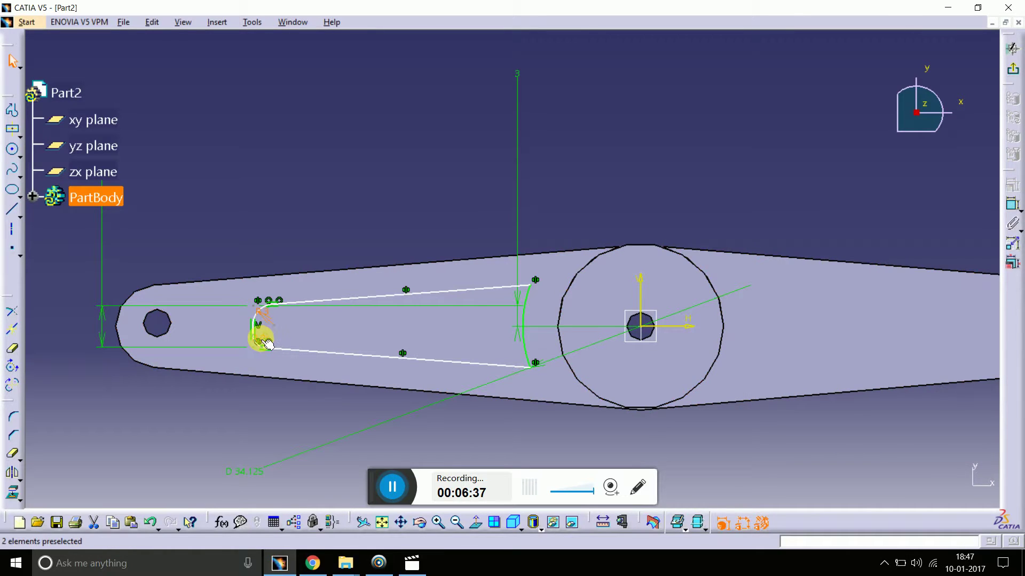
double_click(265, 344)
text(5mm)
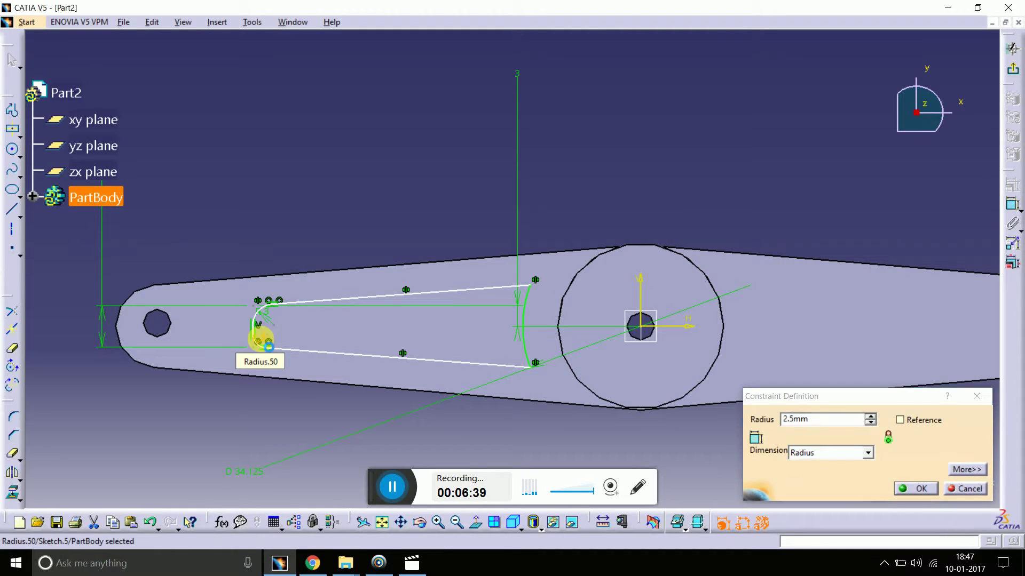
key(Return)
double_click(271, 321)
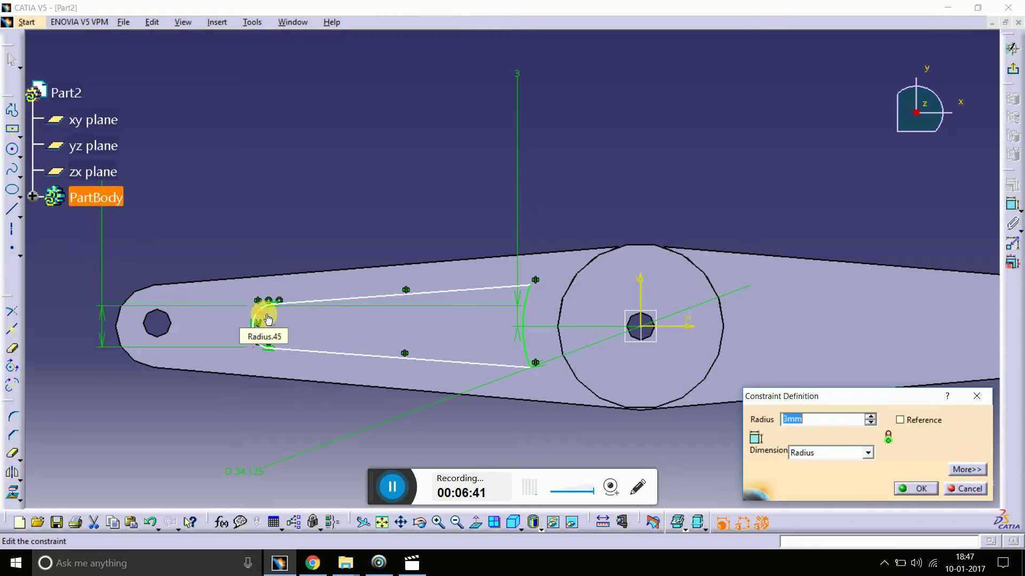
key(Return)
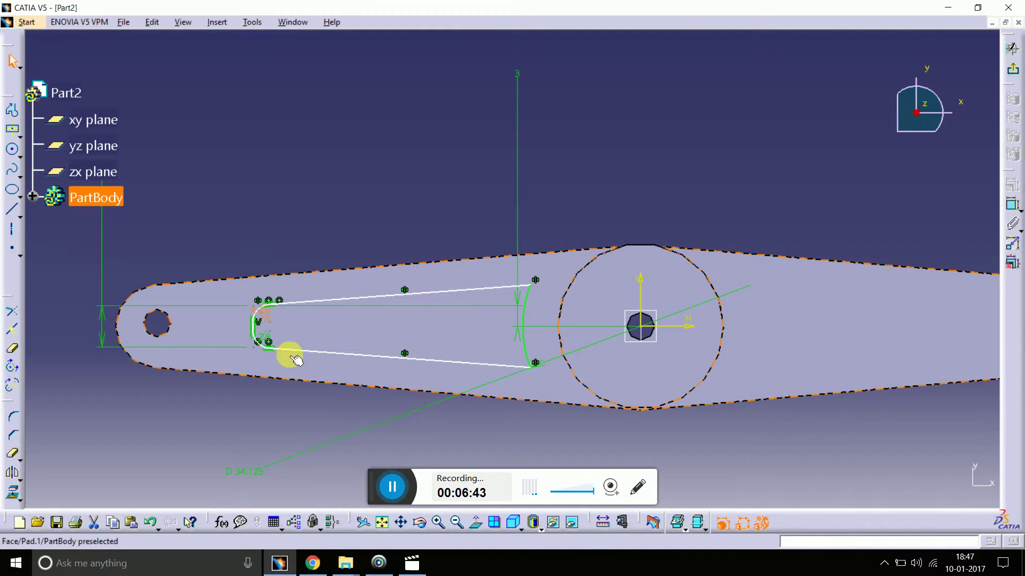
- Round the slot's upper and lower right-end corners with 3 mm corners
click(11, 418)
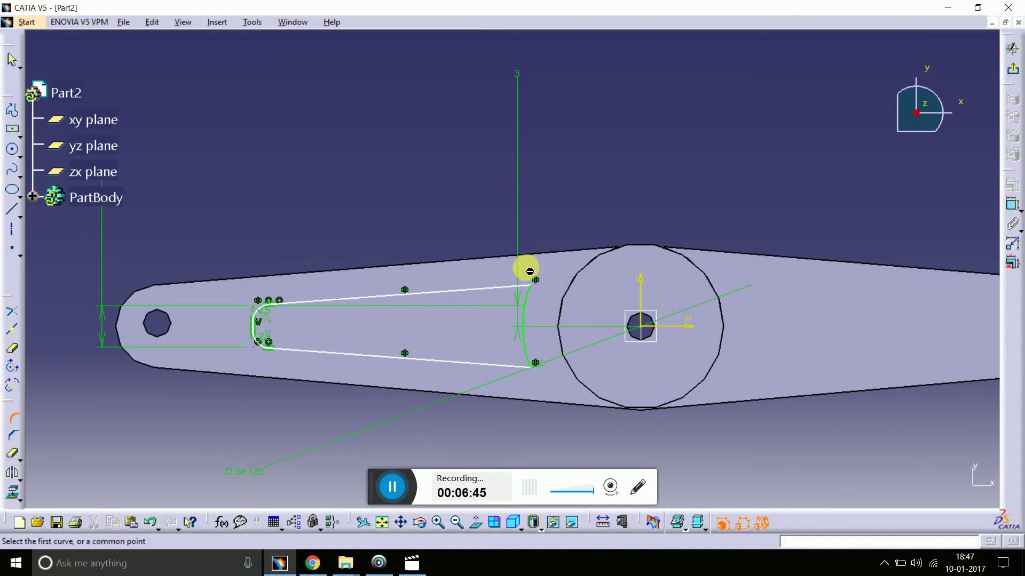
click(512, 294)
click(525, 300)
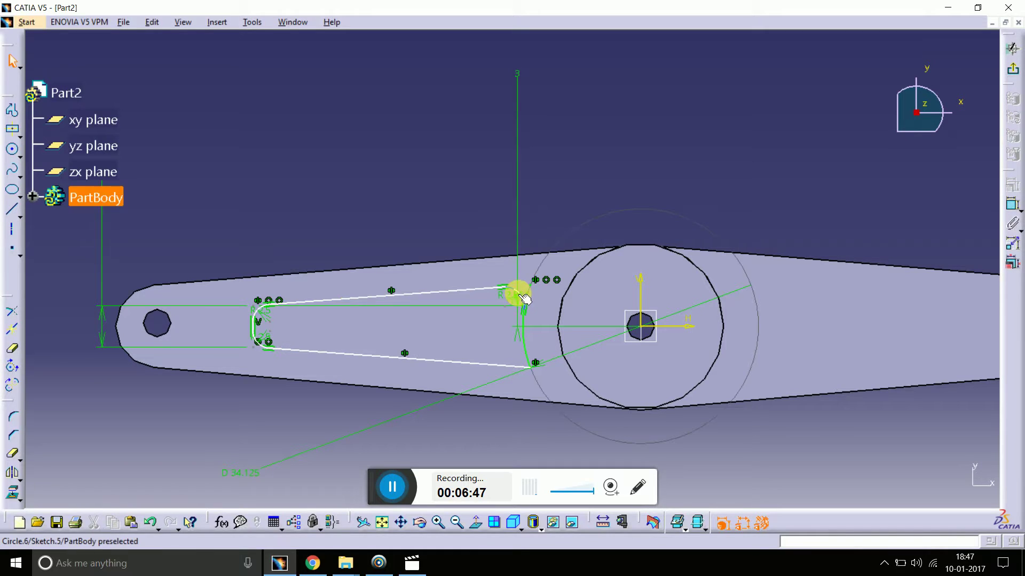
double_click(514, 303)
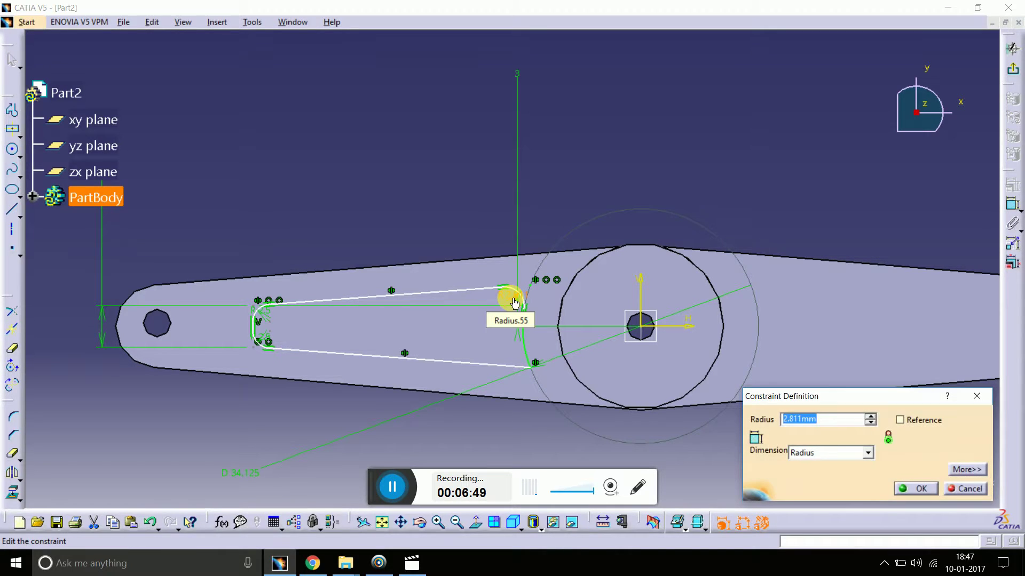
key(Return)
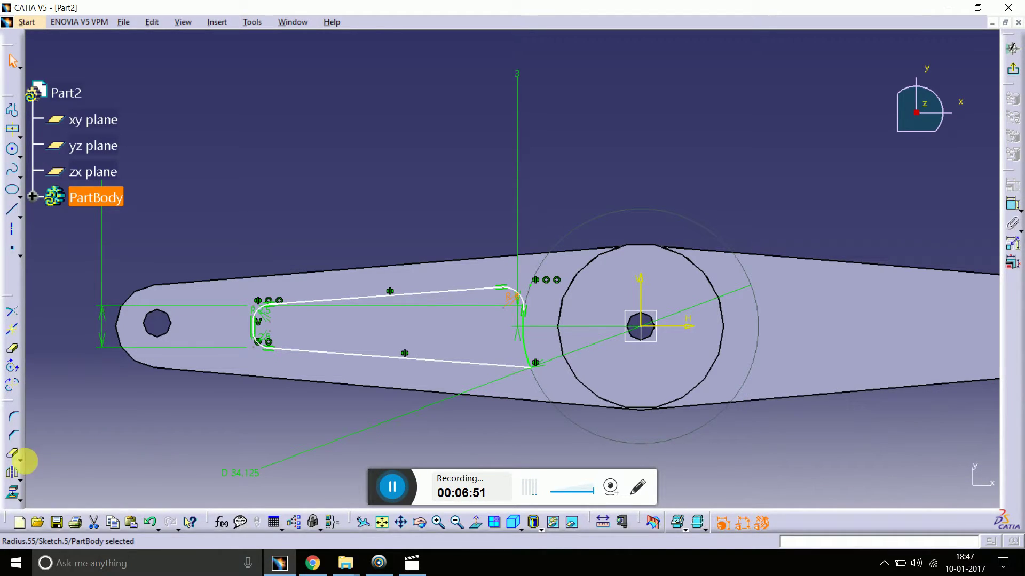
click(18, 420)
click(520, 364)
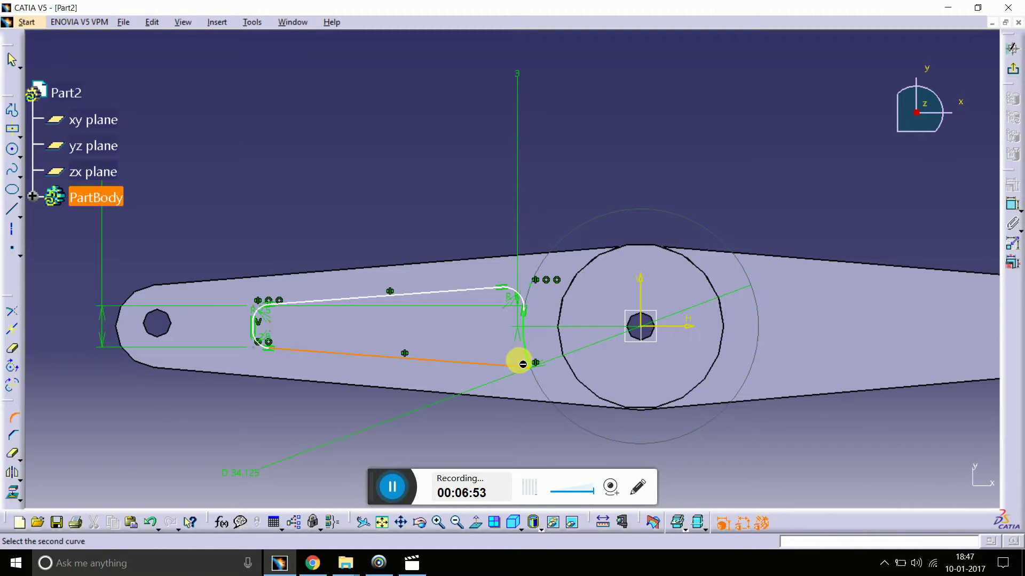
click(515, 359)
double_click(508, 350)
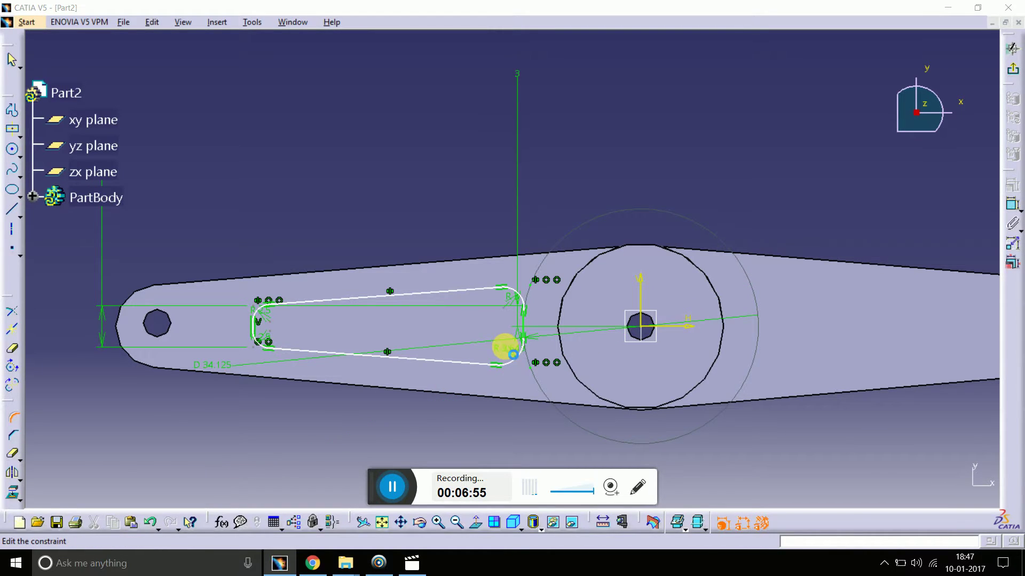
text(3)
key(Return)
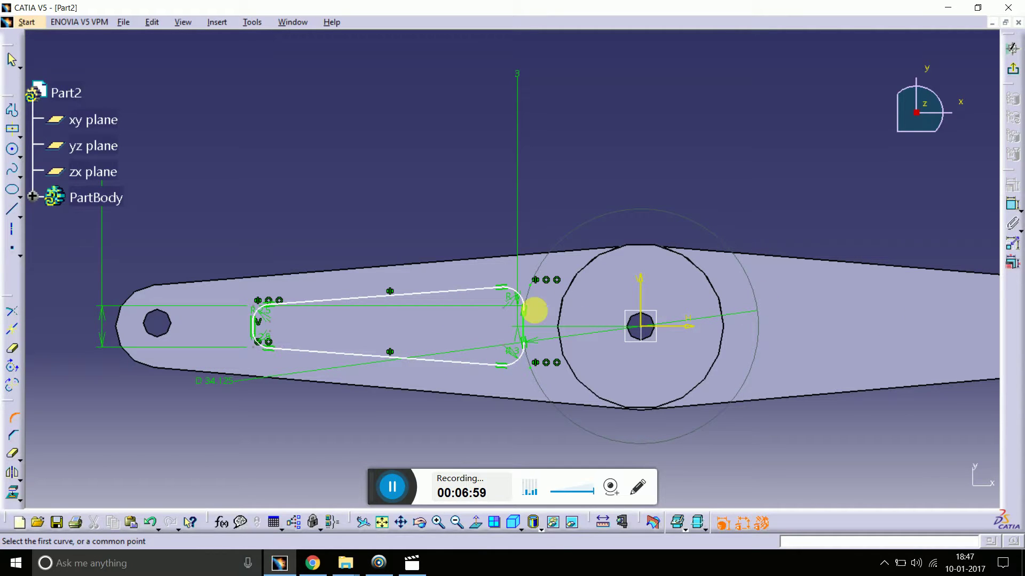
- Select the whole Sketch.5 slot profile from the feature tree
click(14, 418)
click(359, 355)
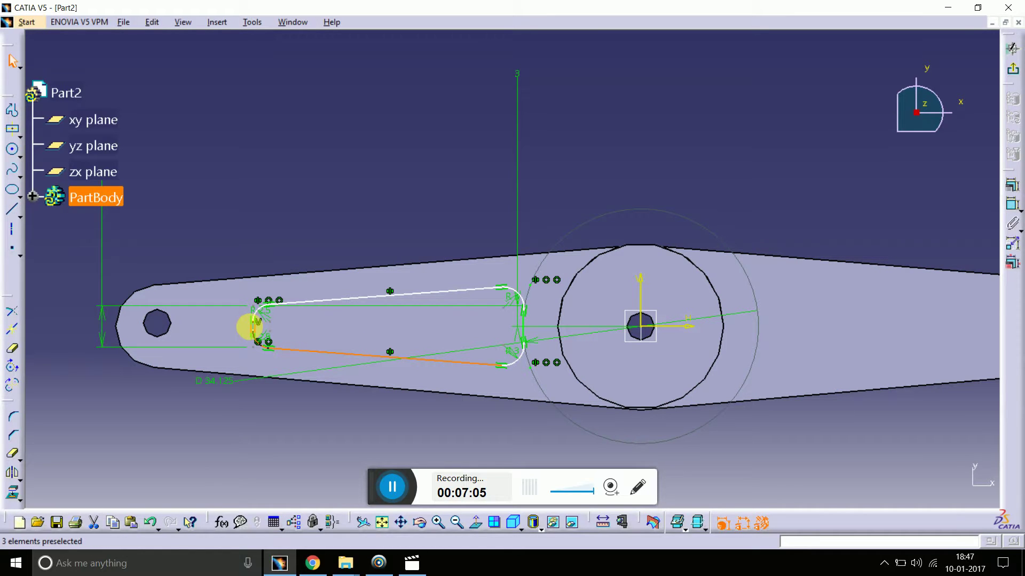
click(258, 324)
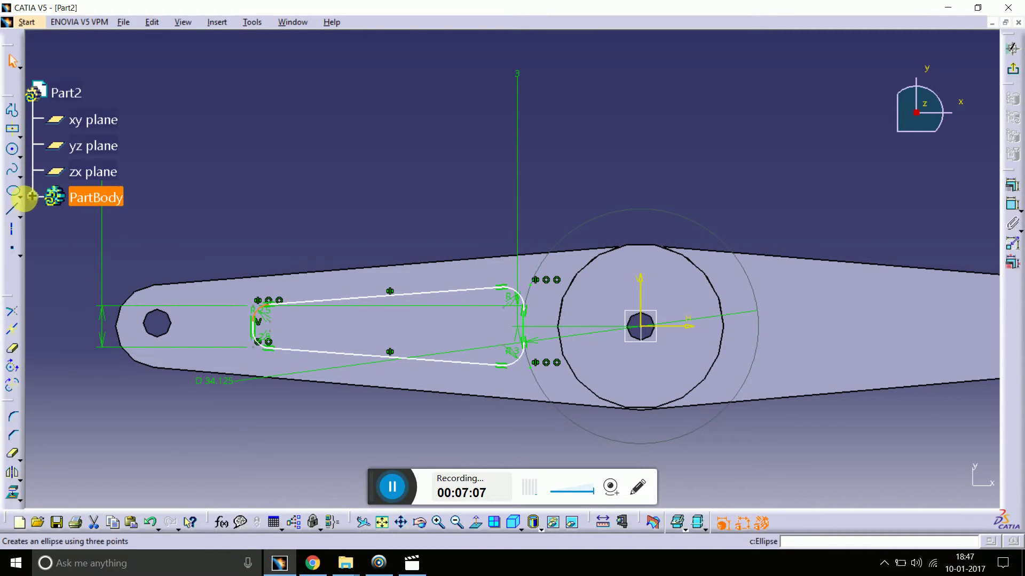
click(32, 197)
click(112, 380)
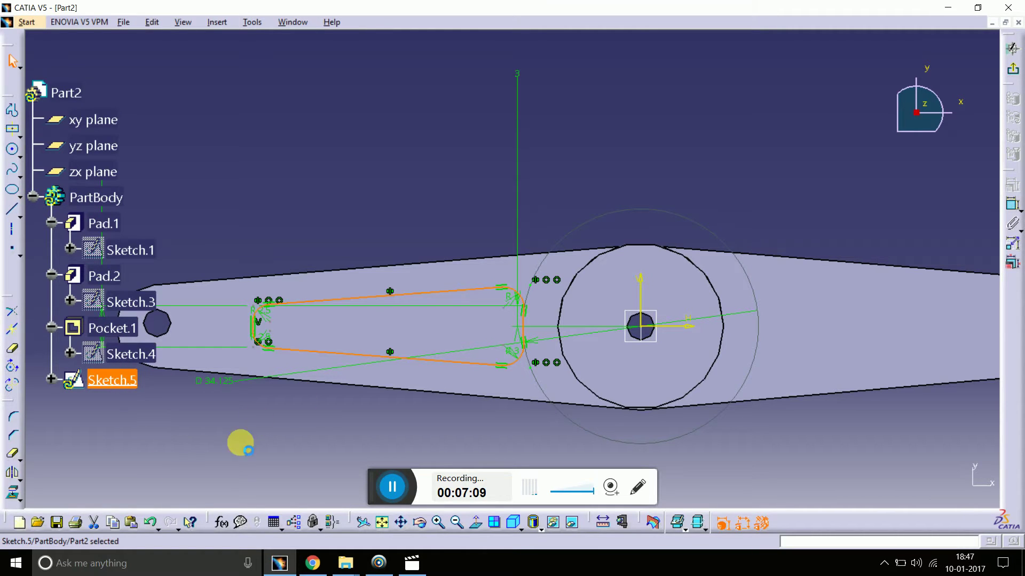
click(13, 472)
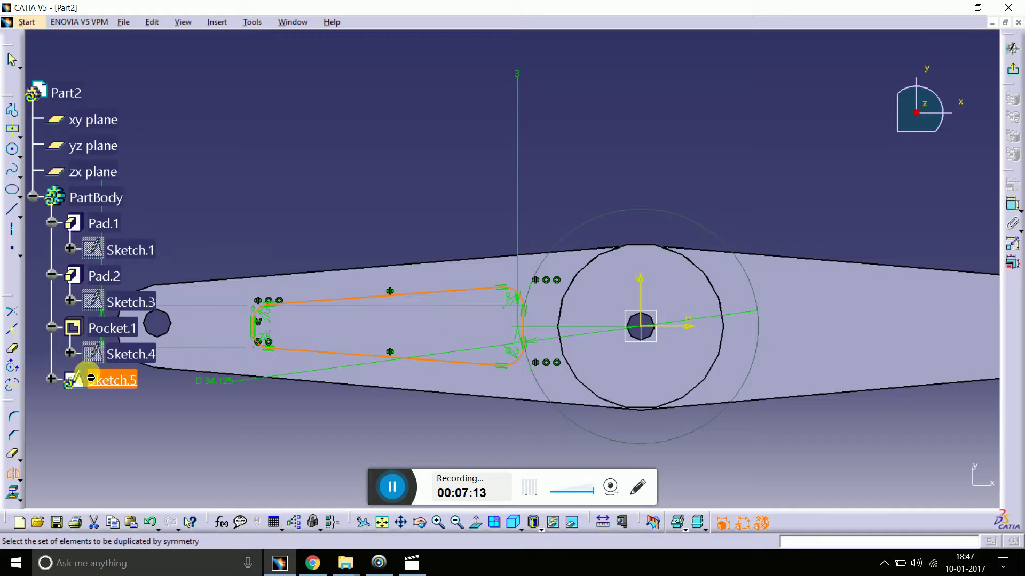
- Select the full slot outline: left arc, side lines and right arc
click(13, 473)
click(13, 472)
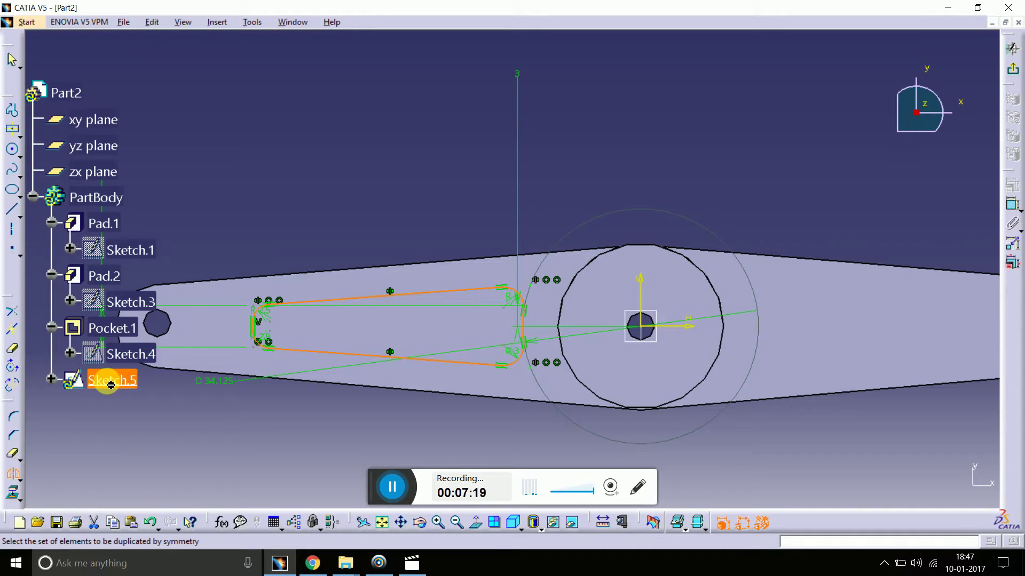
click(10, 474)
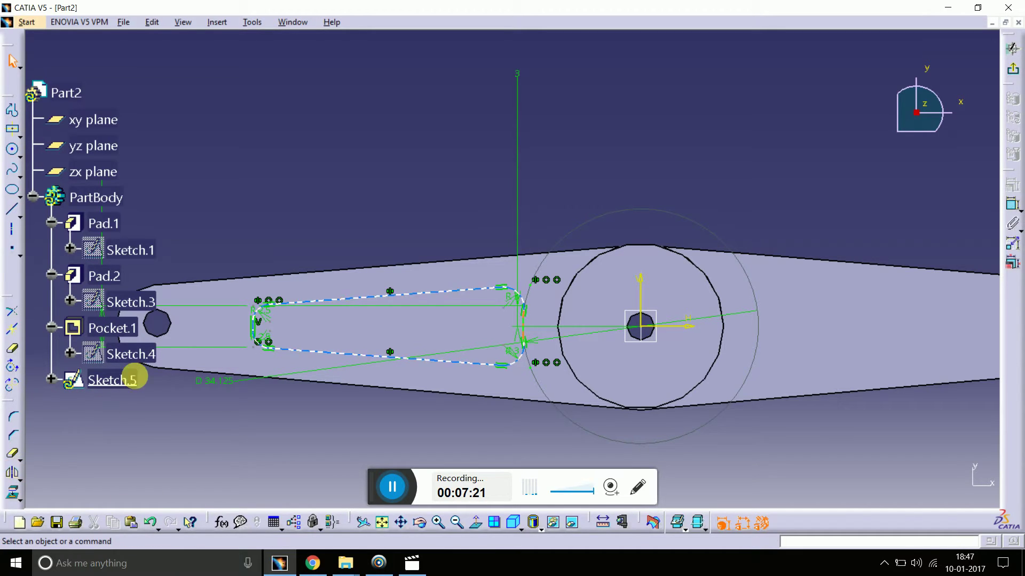
click(261, 345)
ctrl+click(299, 351)
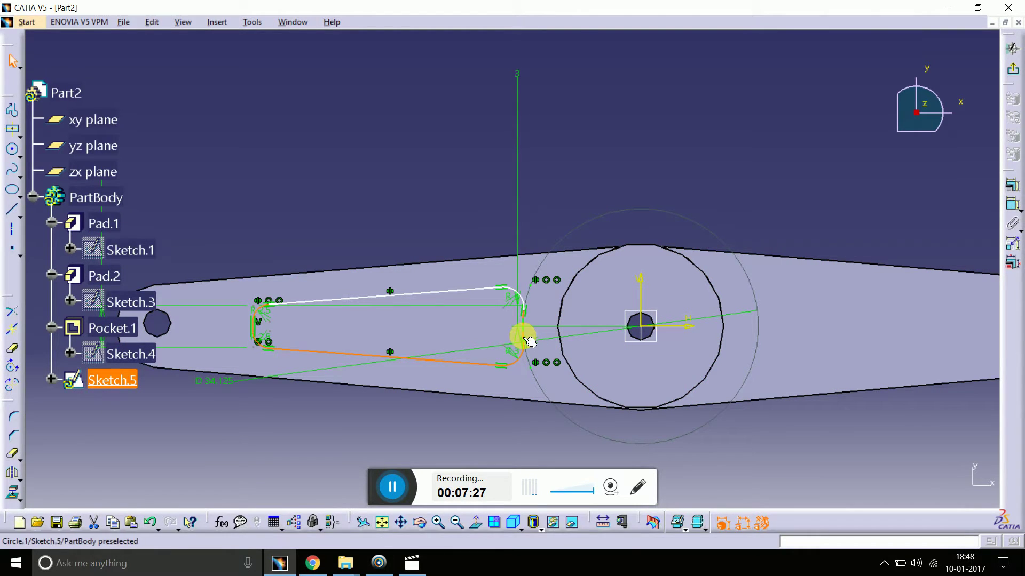
ctrl+click(521, 297)
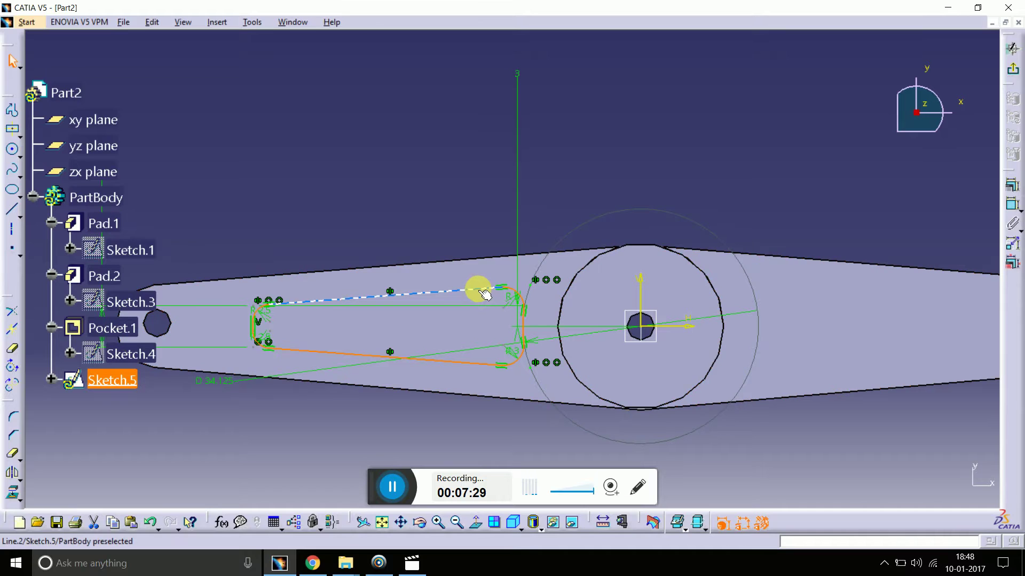
- Mirror the slot outline about the vertical axis and exit the sketch
click(12, 473)
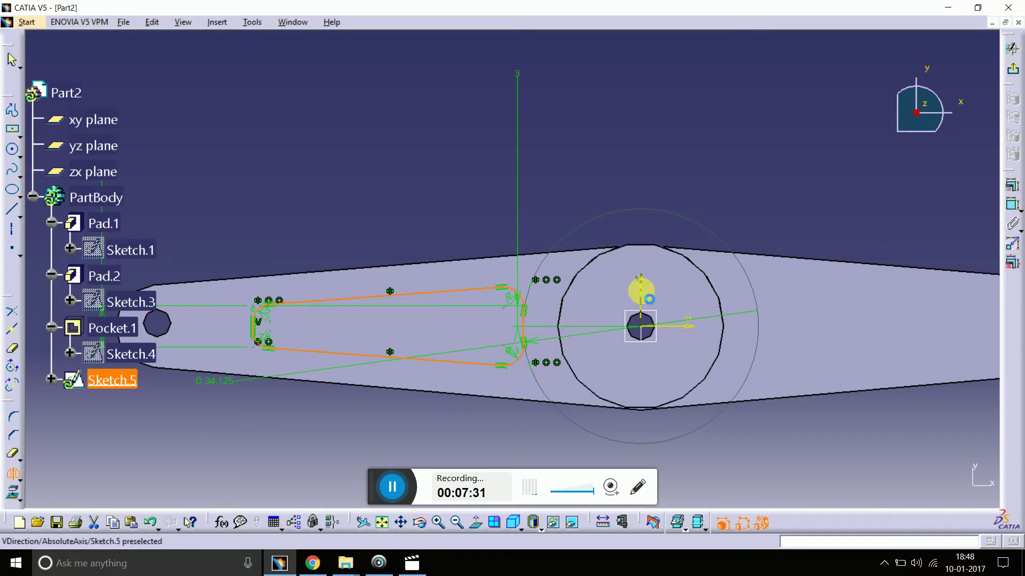
click(642, 290)
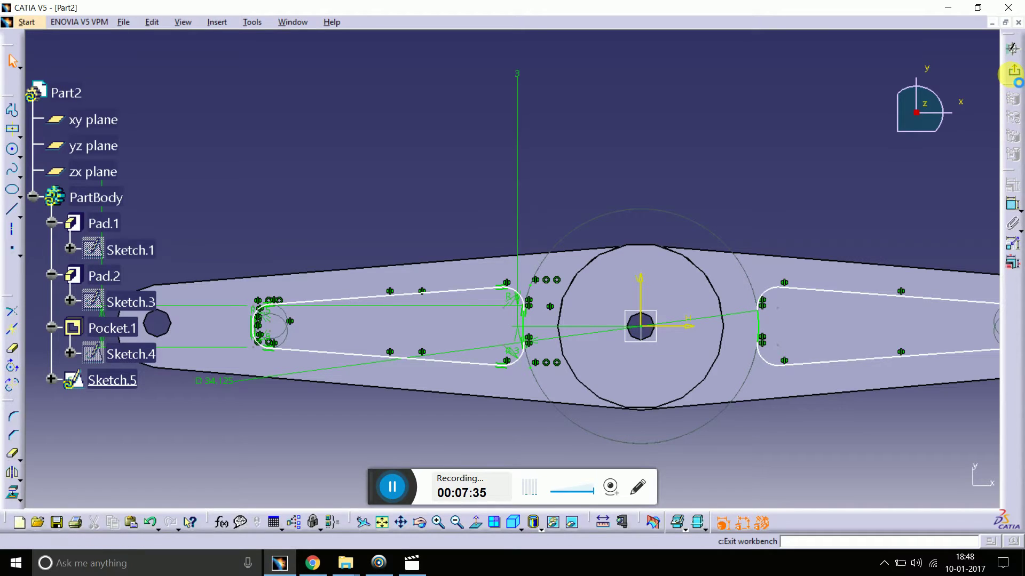
click(1014, 72)
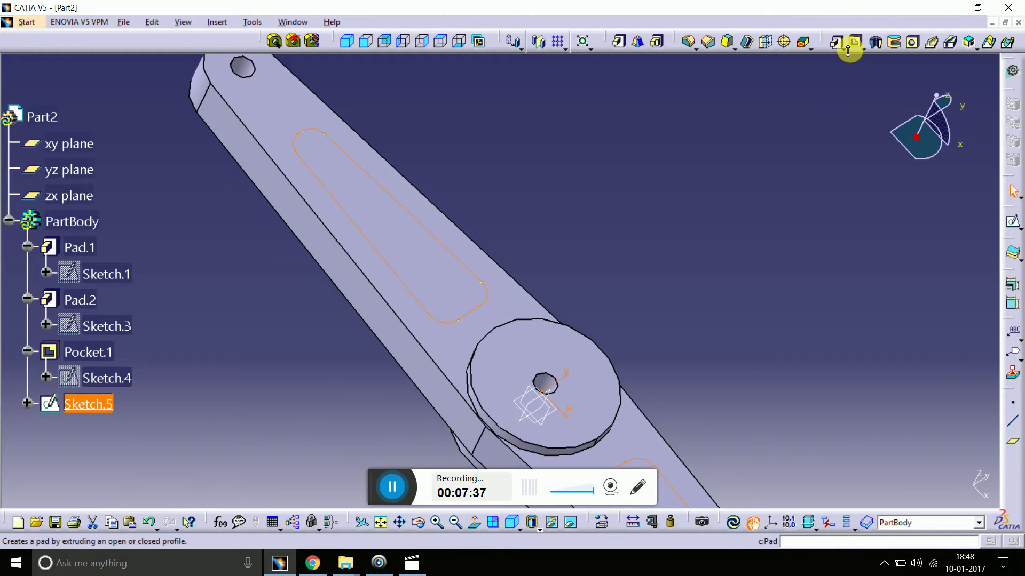
- Pocket the slot sketch 21 mm deep with a -7 mm second limit, creating Pocket.2
click(854, 42)
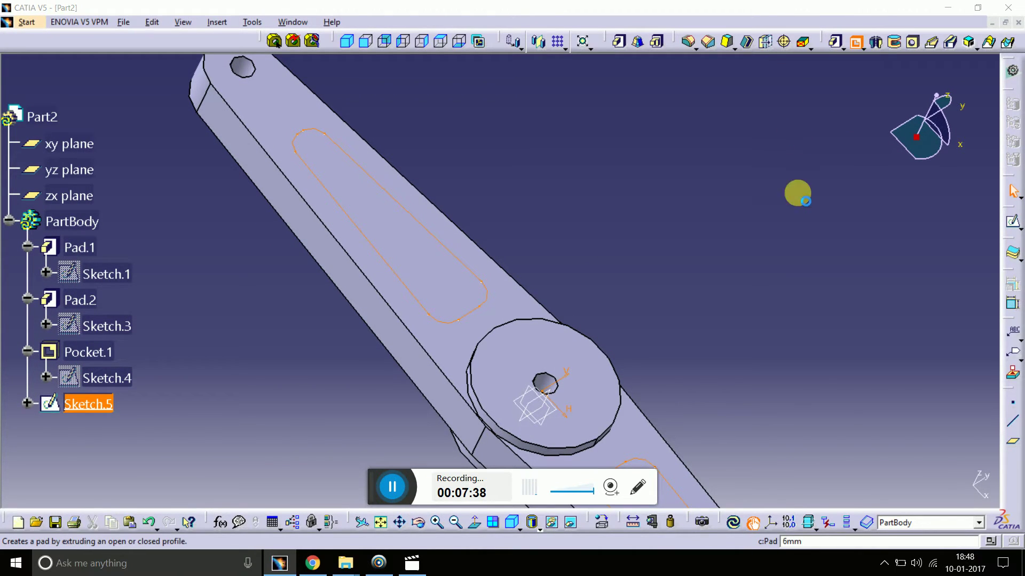
click(419, 524)
mouse_move(494, 360)
mouse_down()
mouse_move(571, 192)
mouse_move(568, 214)
mouse_up()
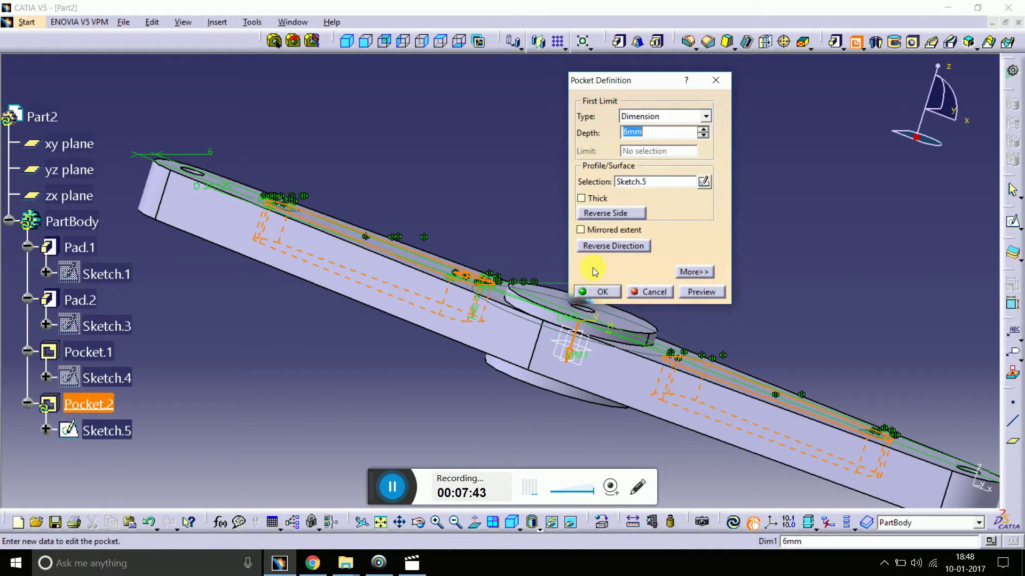
click(702, 130)
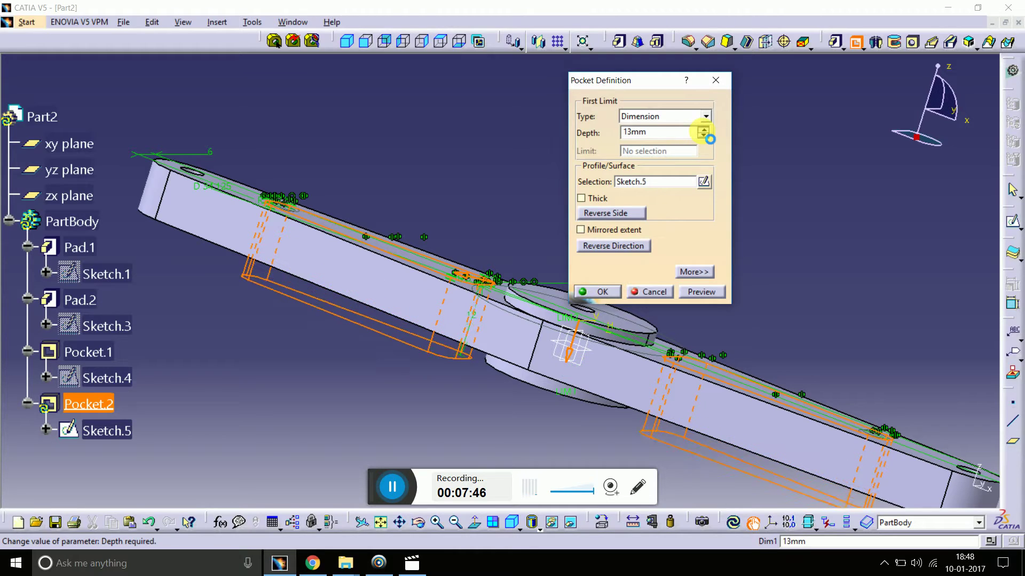
click(700, 273)
click(853, 136)
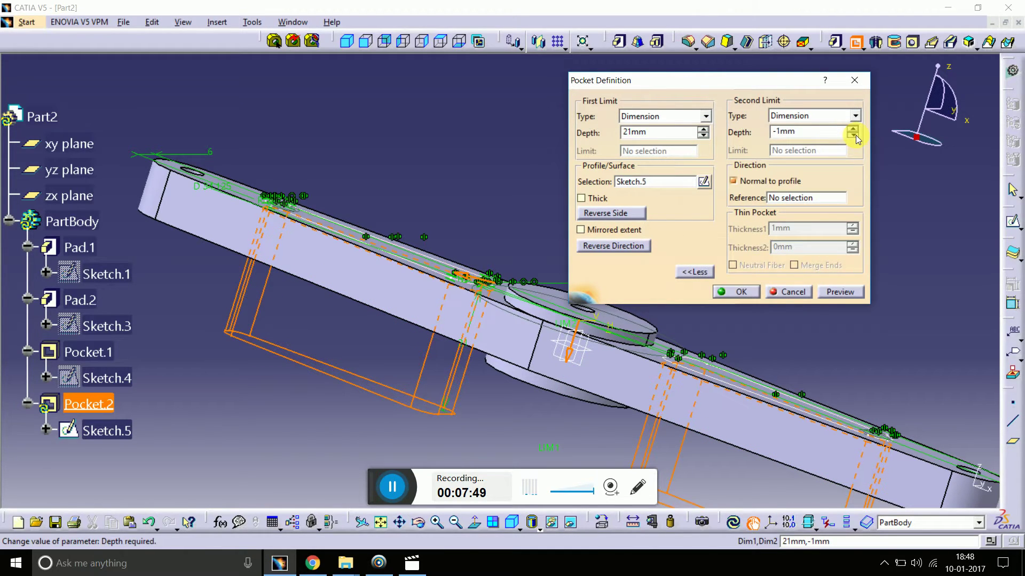
click(853, 135)
click(853, 135)
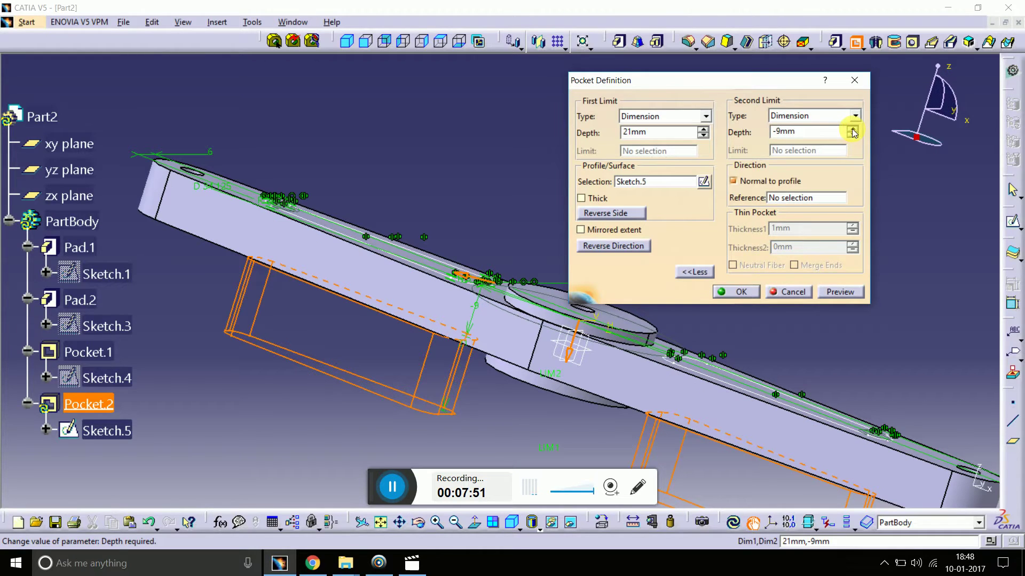
click(853, 130)
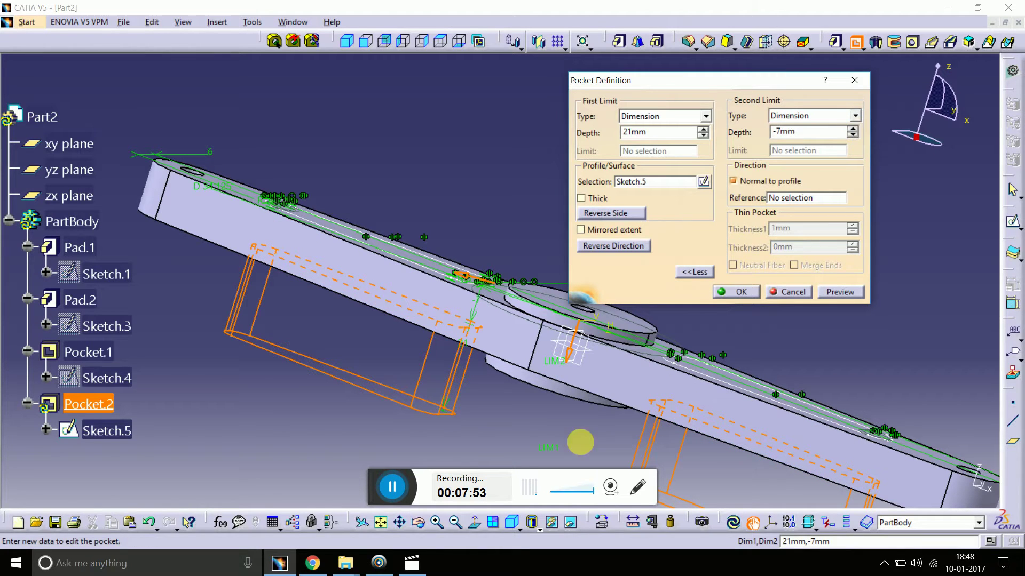
click(418, 522)
mouse_move(425, 384)
mouse_down()
mouse_move(510, 274)
mouse_move(485, 279)
mouse_move(542, 324)
mouse_move(548, 351)
mouse_up()
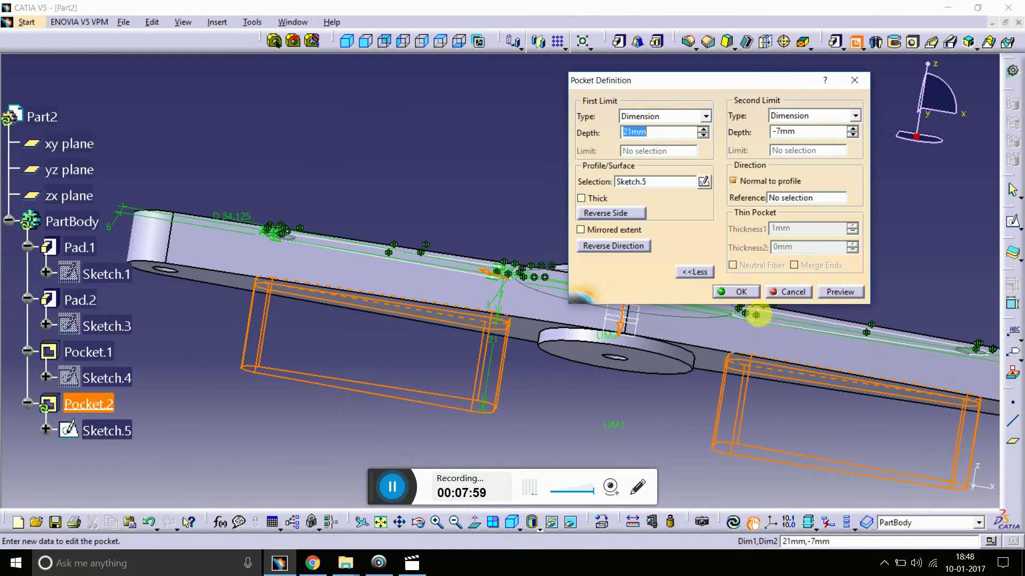
click(836, 292)
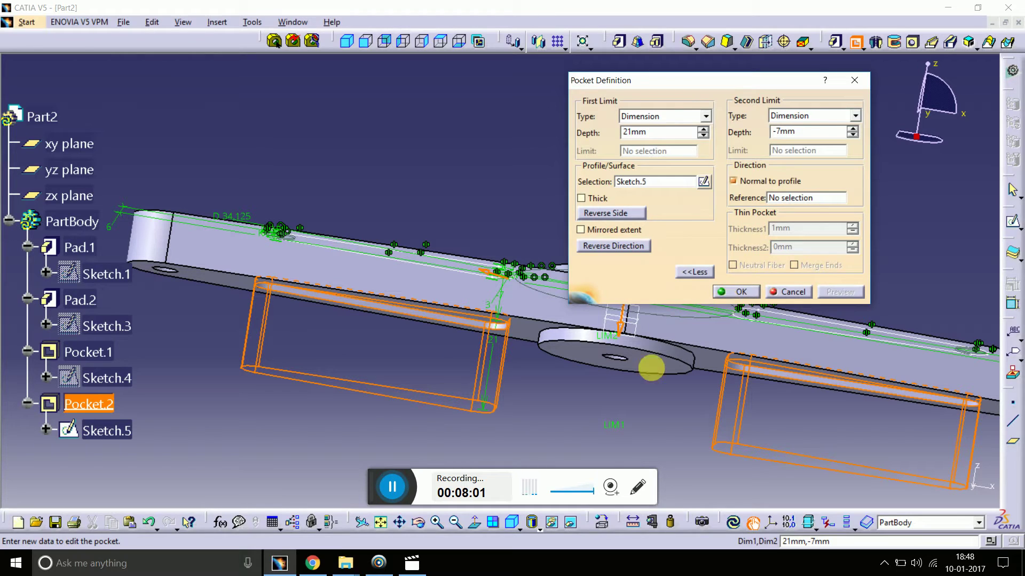
click(730, 295)
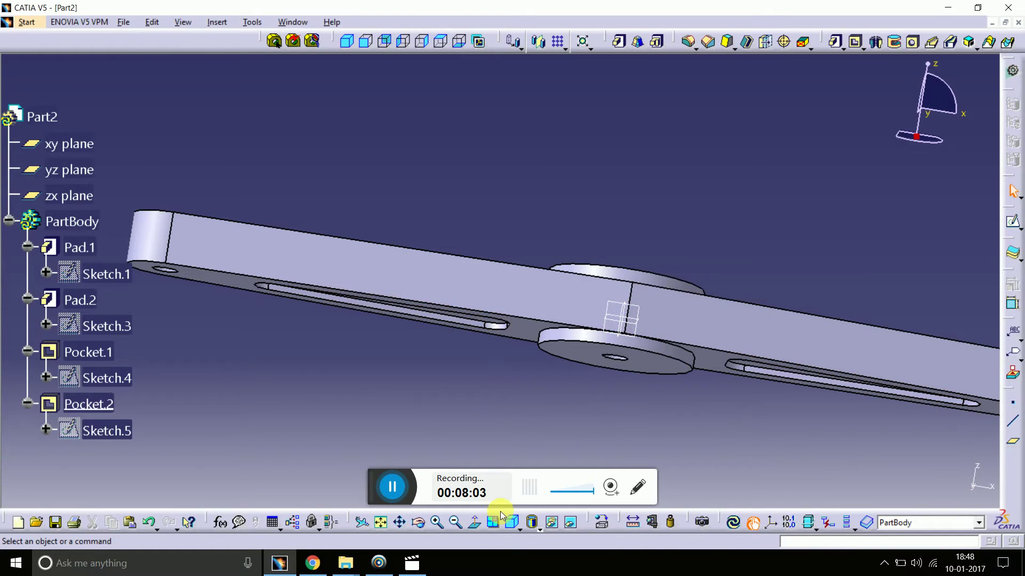
- Mirror Pocket.2 across the xy plane to create Mirror.1
mouse_move(507, 324)
middle_down()
mouse_move(526, 172)
mouse_move(394, 115)
mouse_move(439, 110)
mouse_move(503, 214)
middle_up()
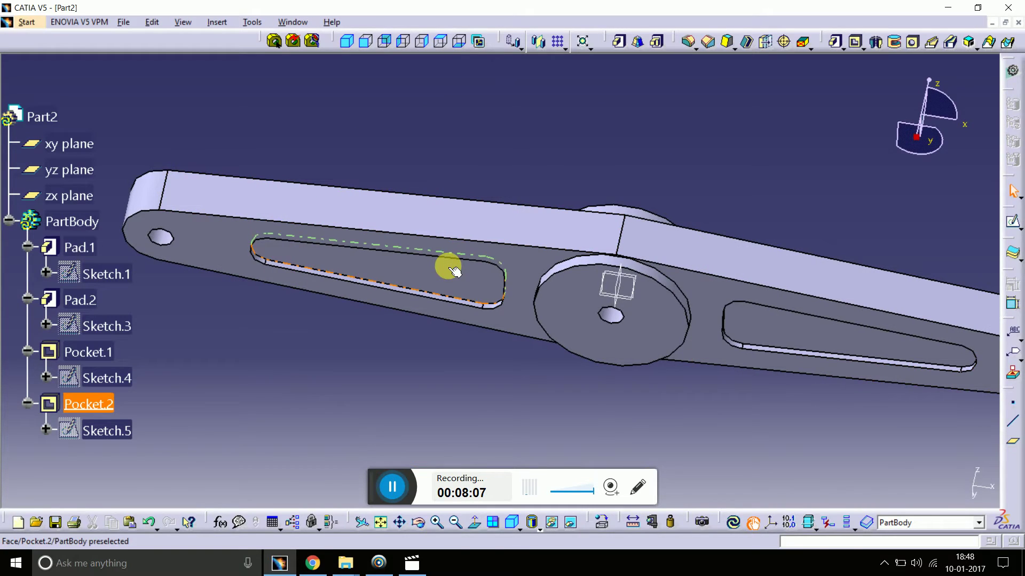
click(94, 404)
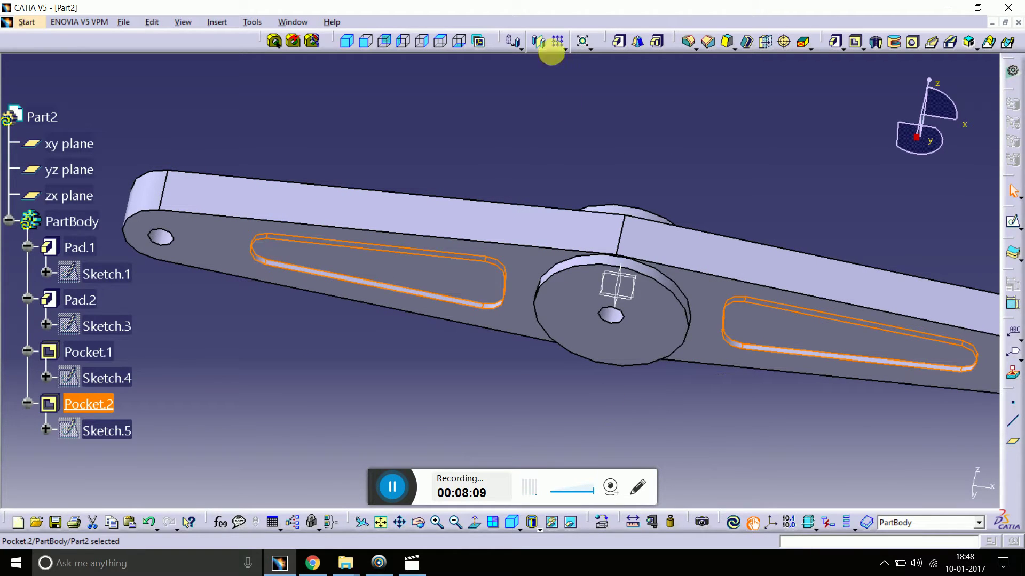
click(539, 44)
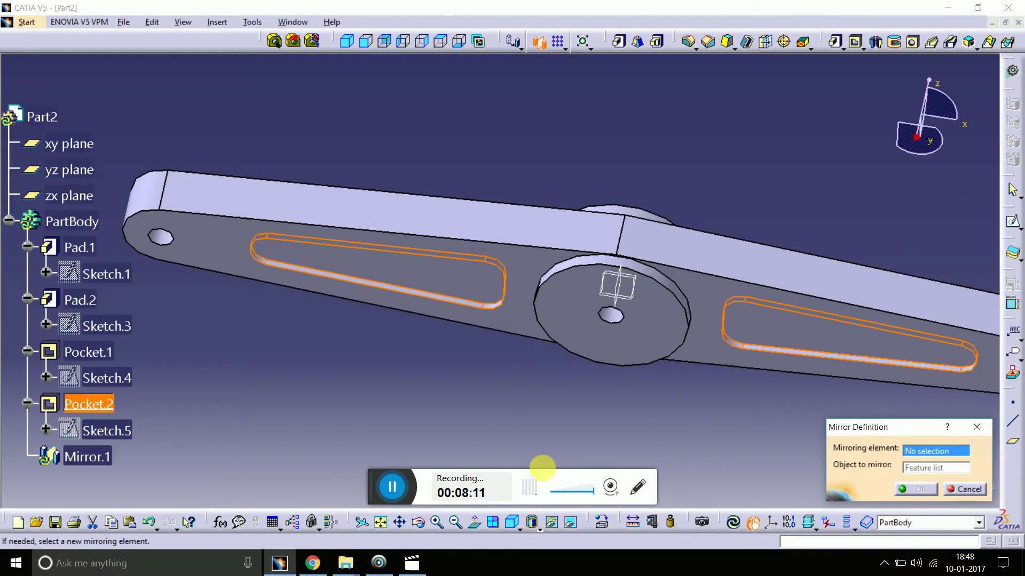
click(422, 526)
drag(501, 379, 489, 487)
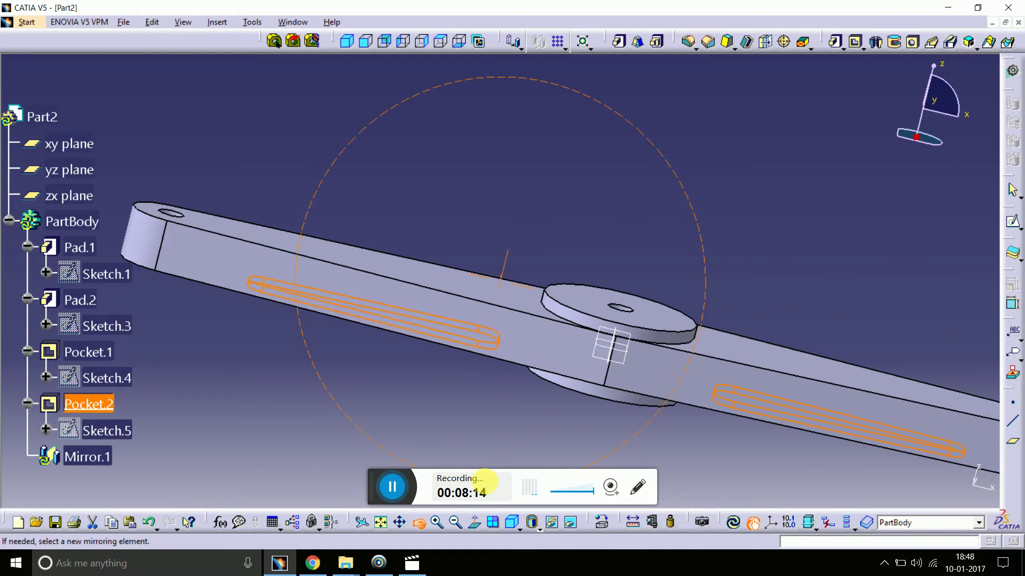
click(618, 348)
click(915, 489)
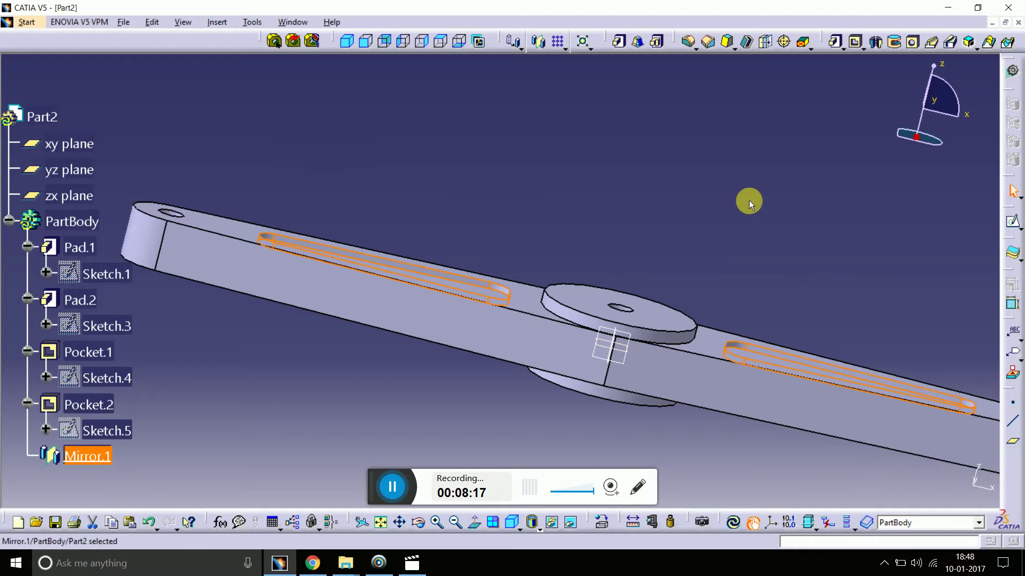
click(421, 526)
- Fillet the boss's circular edge with a 1 mm radius, replacing the undone 5 mm fillet
drag(480, 350, 543, 234)
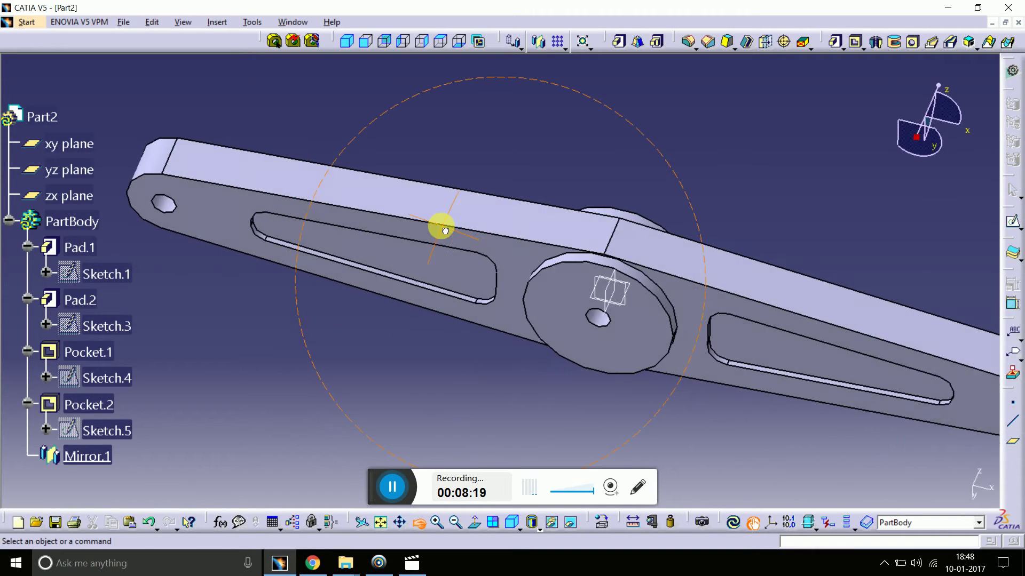
click(572, 246)
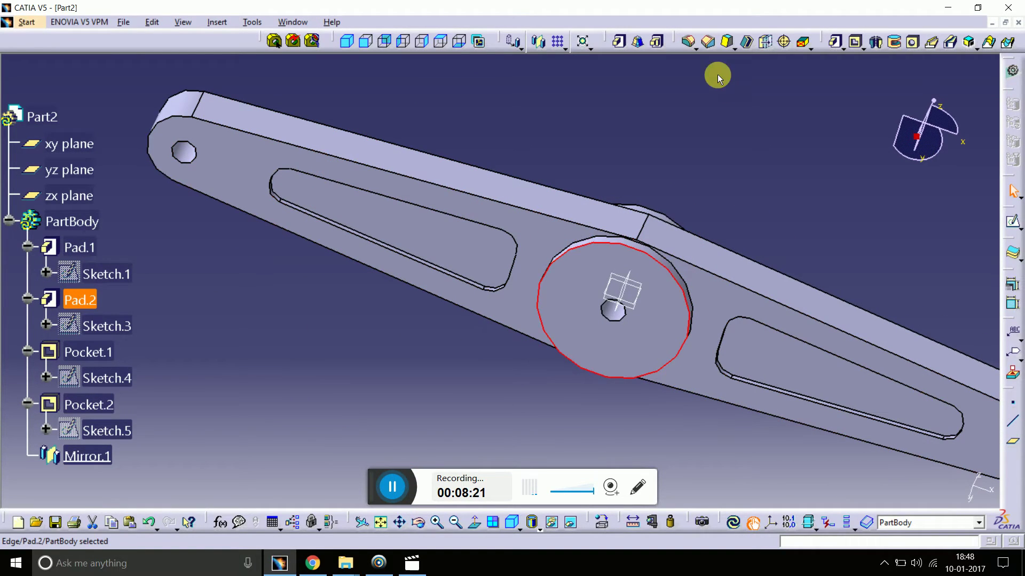
click(687, 41)
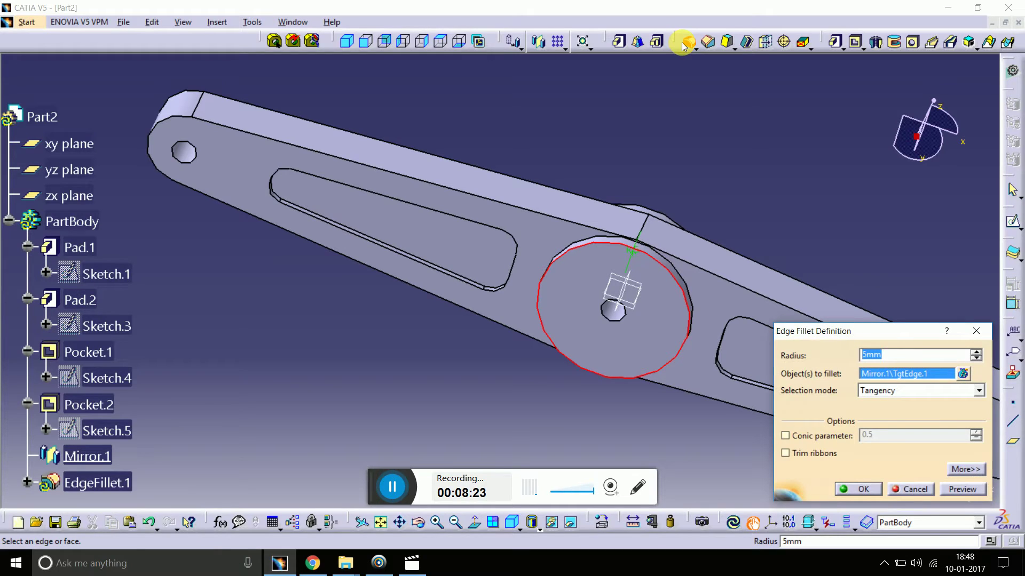
click(688, 44)
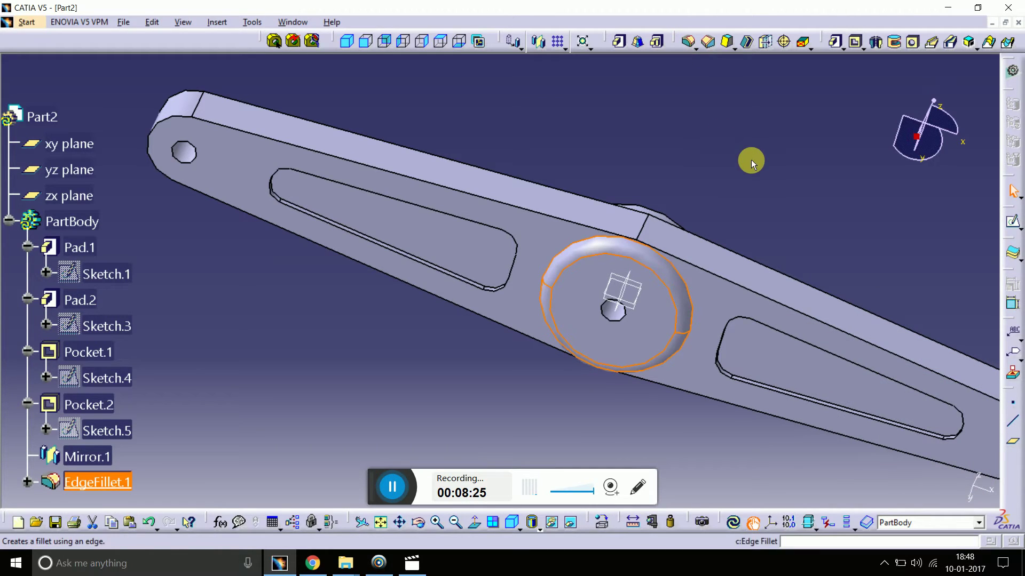
key(ctrl+z)
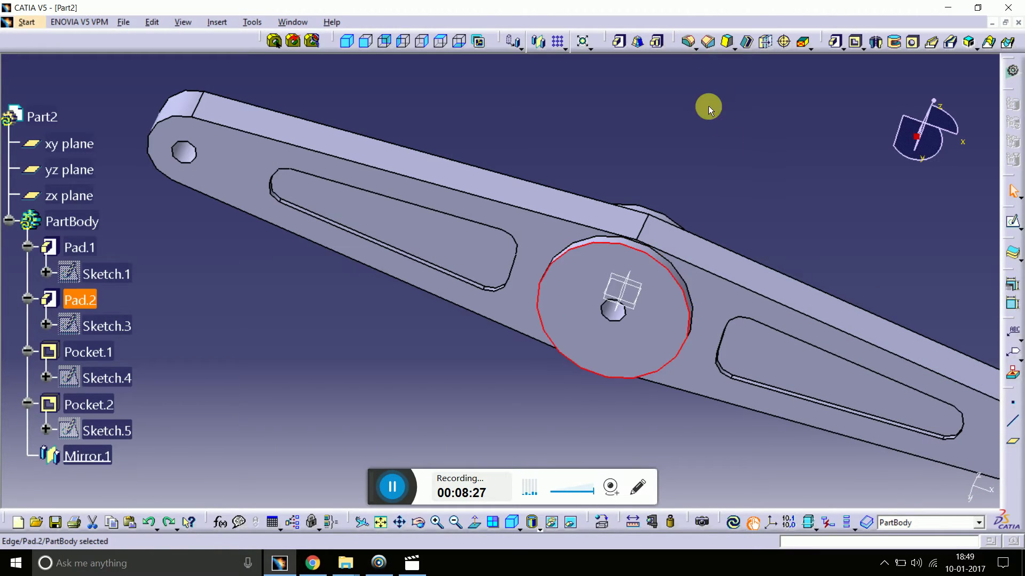
click(689, 43)
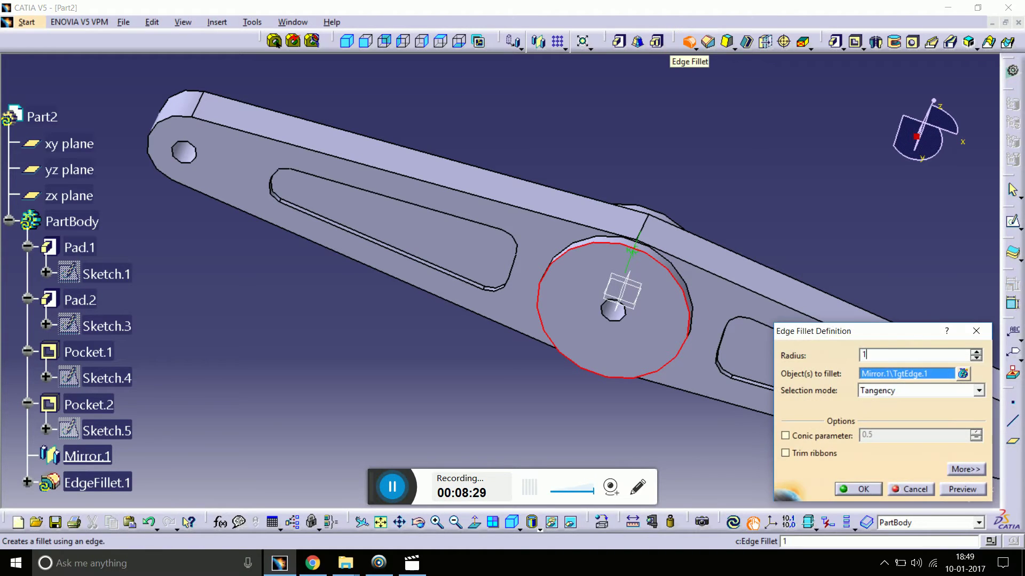
click(689, 42)
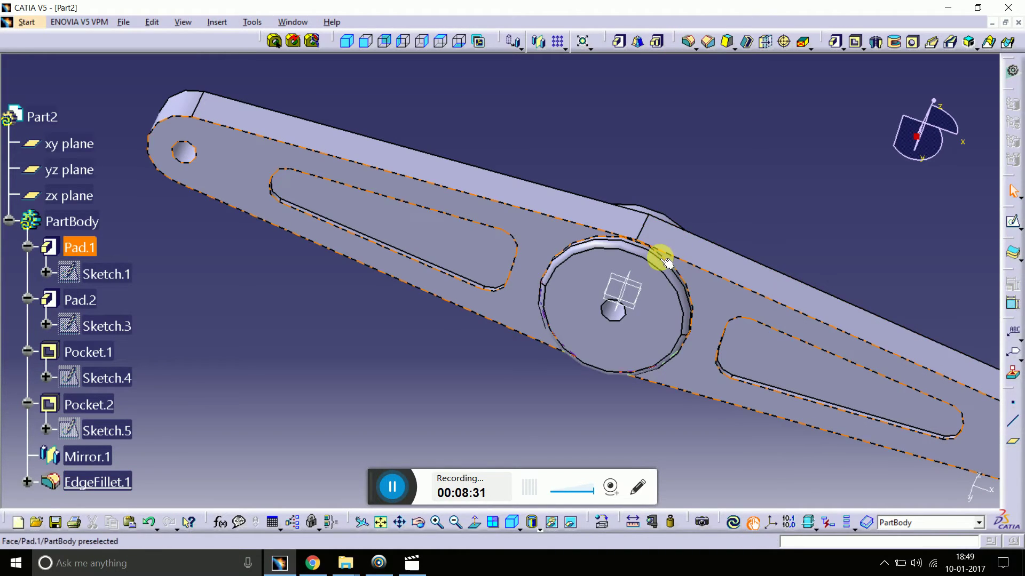
- Fillet the short edge beside the boss with a 2 mm radius
click(643, 230)
click(688, 42)
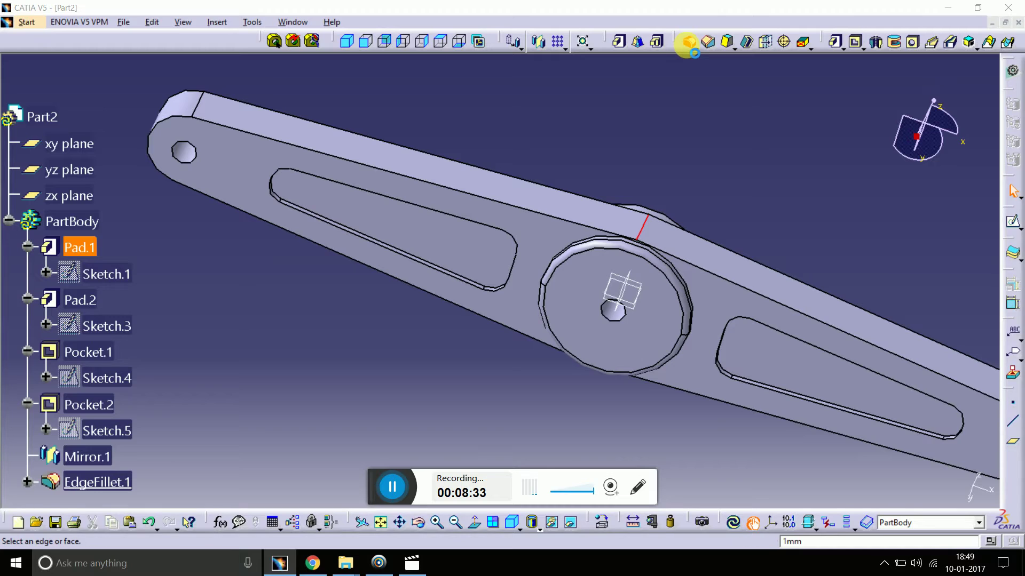
click(688, 43)
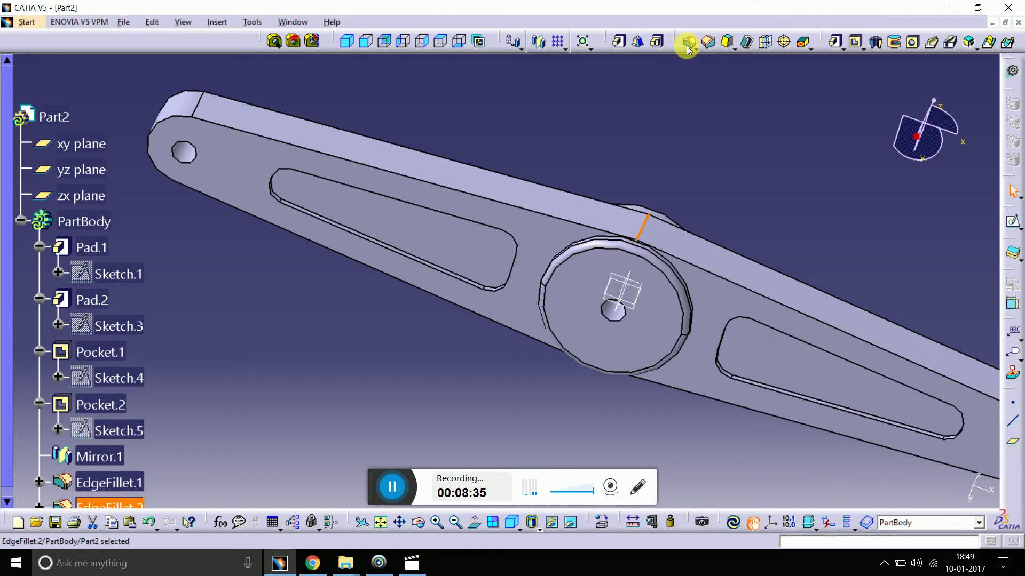
double_click(652, 235)
text(2)
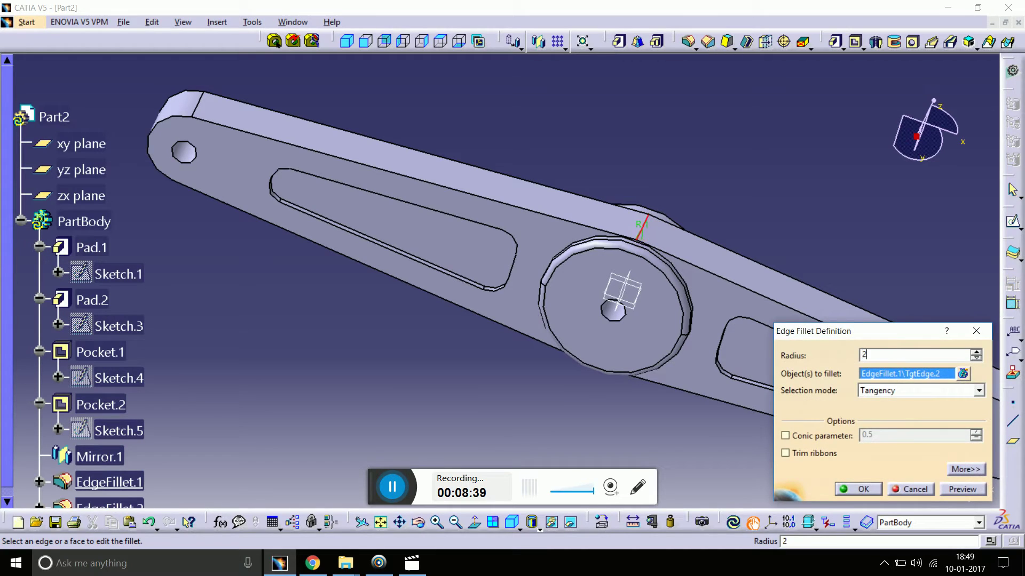
key(Return)
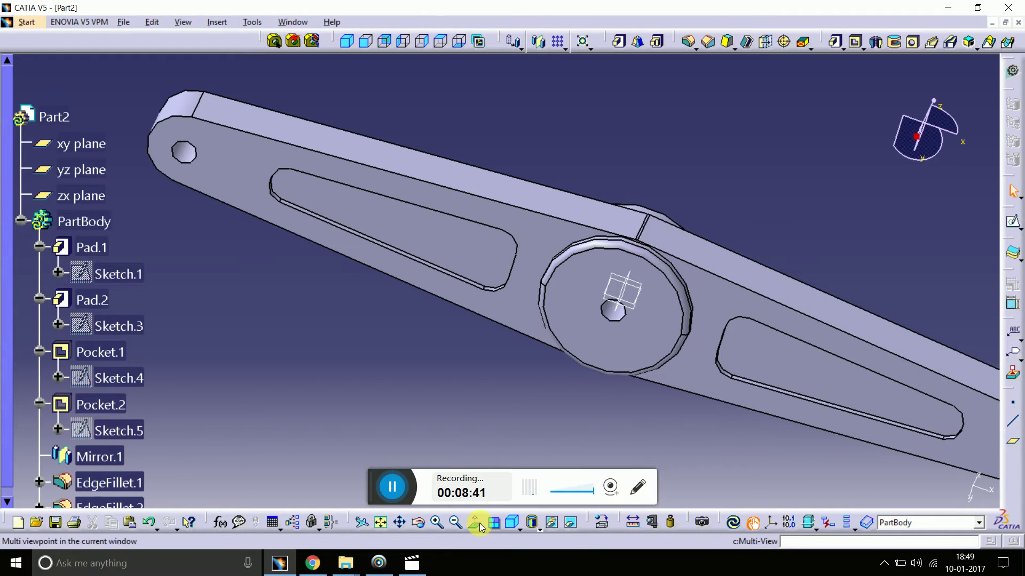
mouse_move(538, 399)
middle_down()
mouse_move(645, 135)
mouse_move(597, 331)
mouse_move(652, 381)
mouse_move(572, 183)
mouse_move(570, 308)
mouse_move(595, 334)
middle_up()
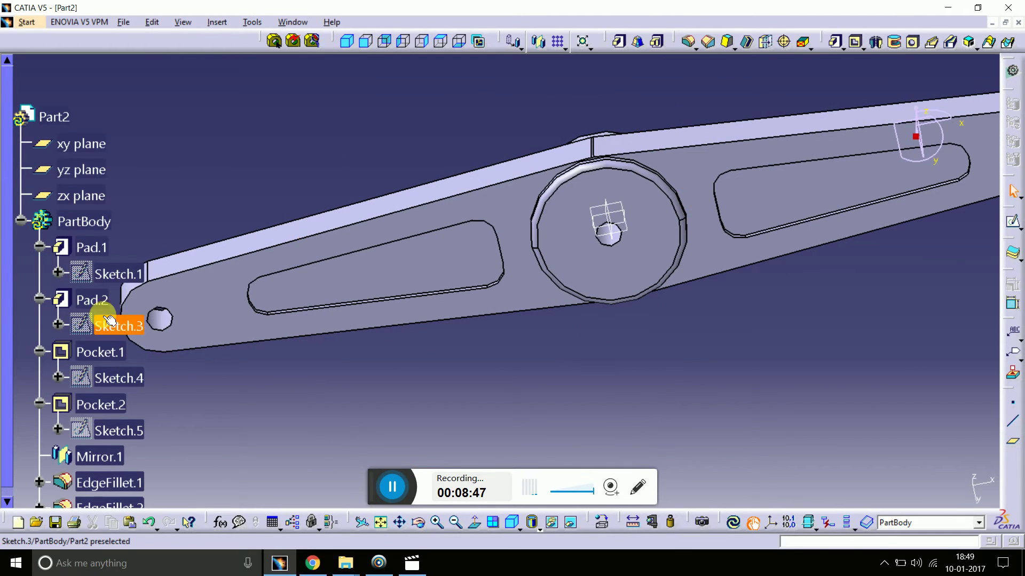
click(117, 274)
double_click(123, 332)
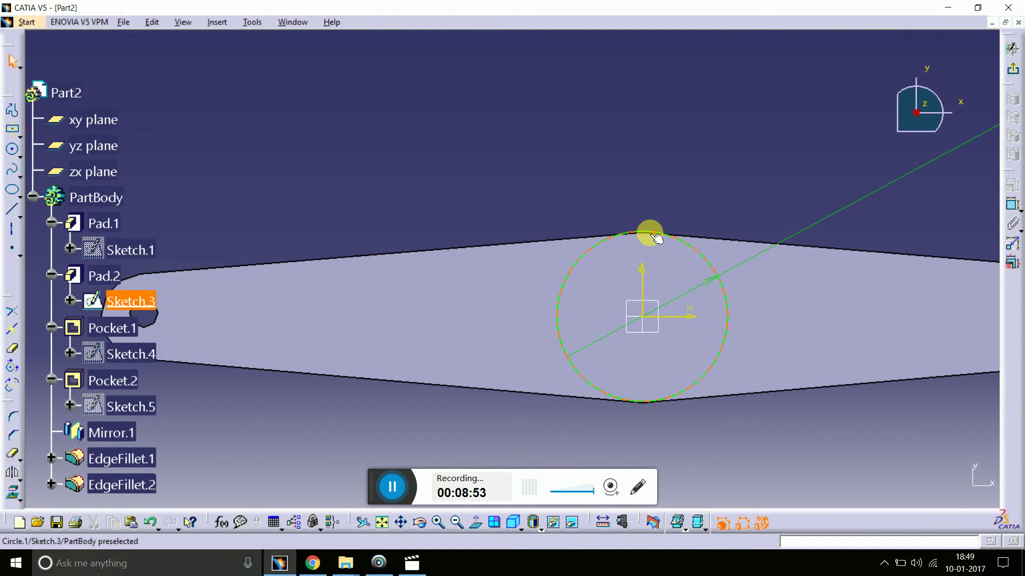
click(1012, 48)
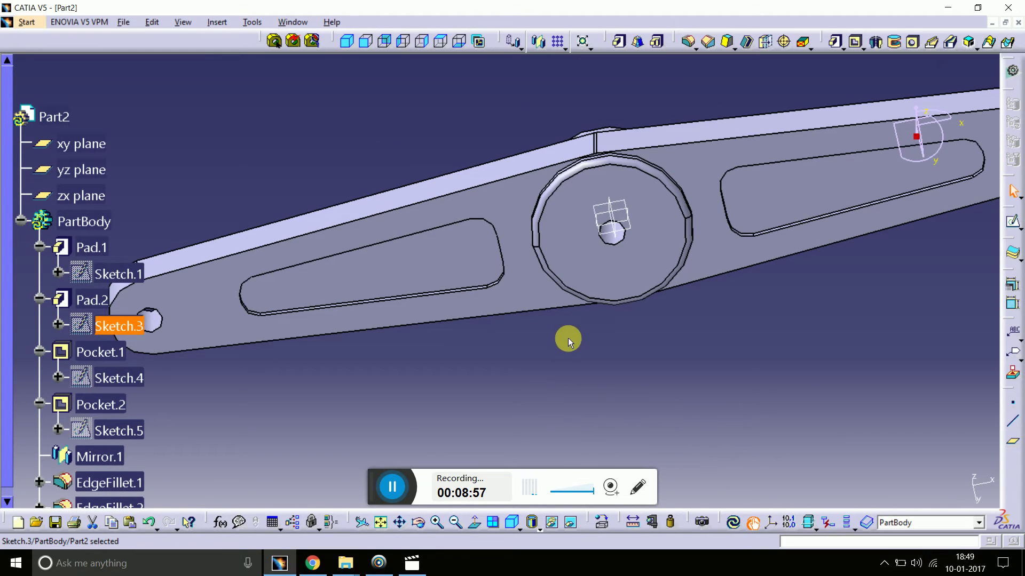
click(640, 355)
click(419, 524)
mouse_move(547, 364)
mouse_down()
mouse_move(521, 246)
mouse_move(428, 121)
mouse_move(600, 345)
mouse_move(492, 308)
mouse_move(590, 370)
mouse_move(549, 398)
mouse_up()
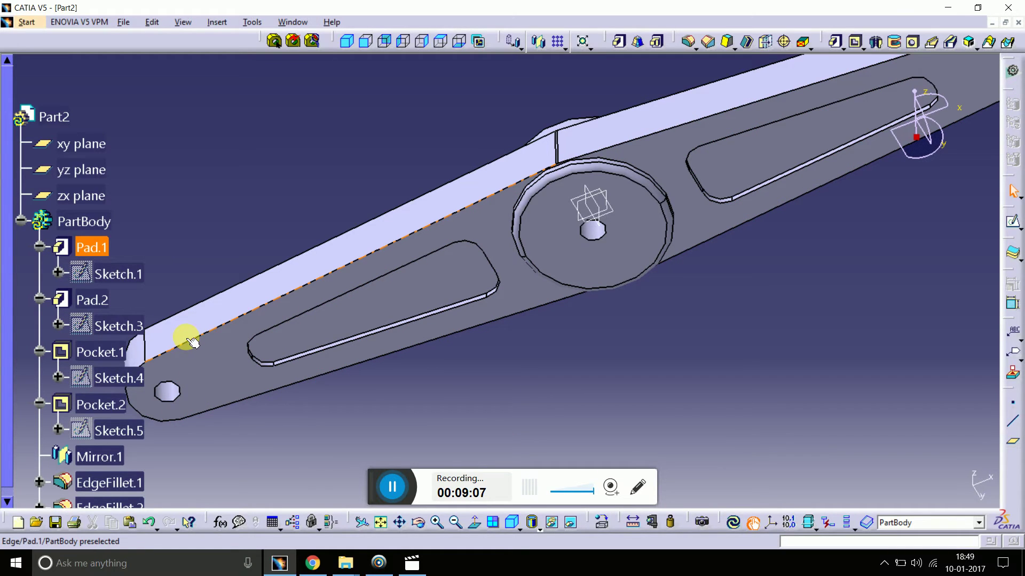
- Apply a 2 mm edge fillet to all Pad.1 face edges, clearing the update error prompts
click(209, 335)
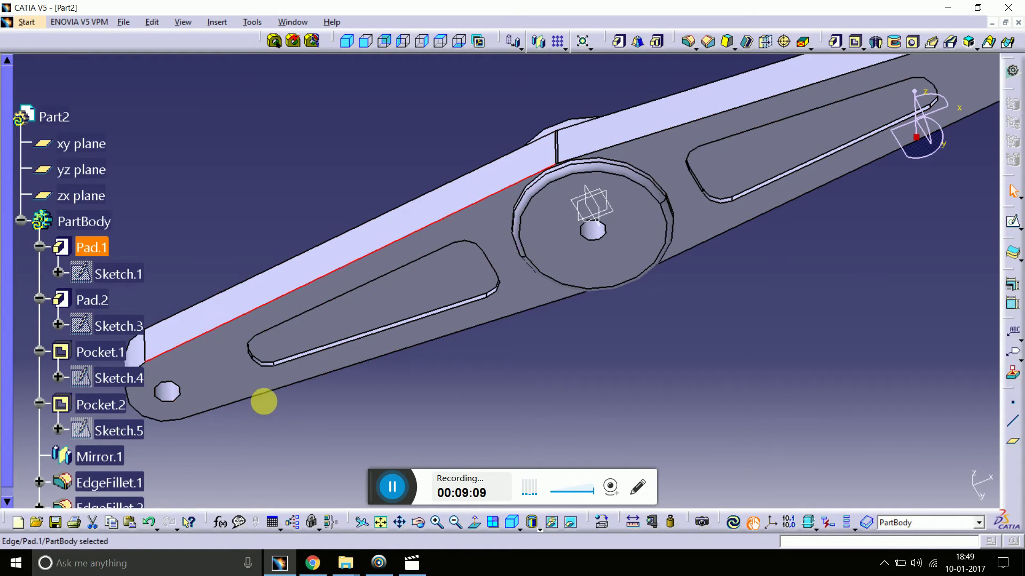
click(279, 389)
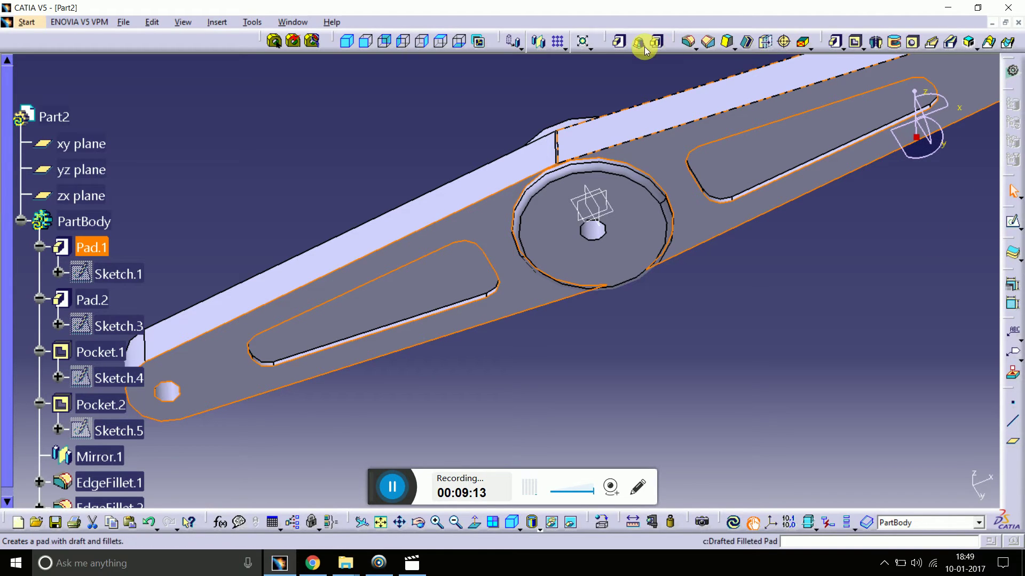
click(621, 43)
click(863, 489)
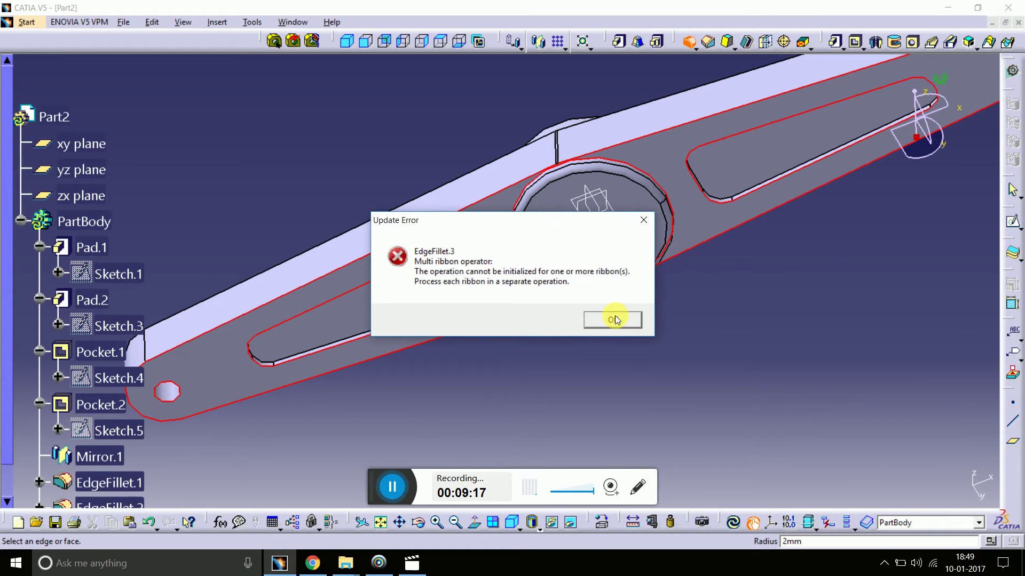
click(614, 320)
click(625, 311)
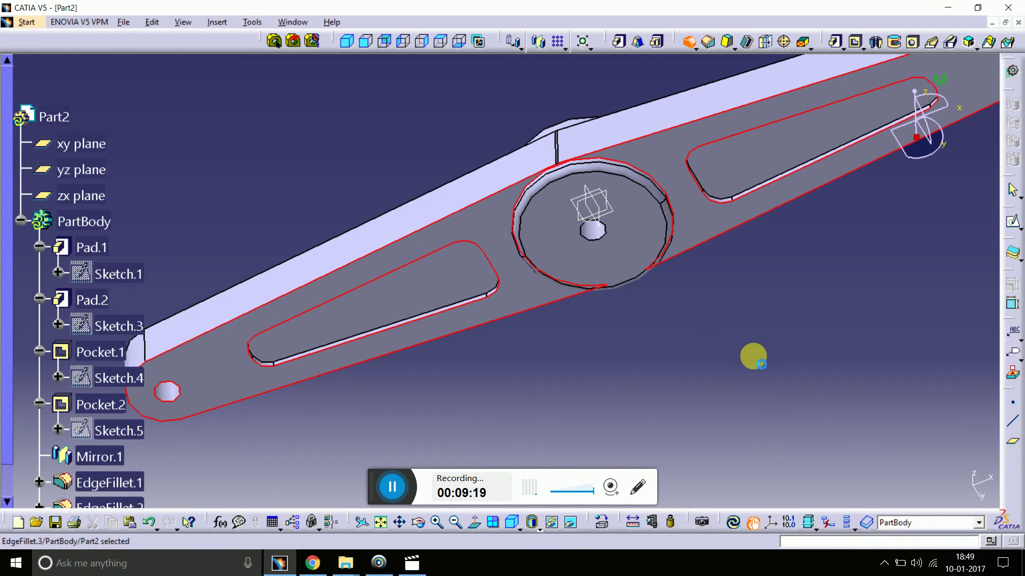
click(964, 487)
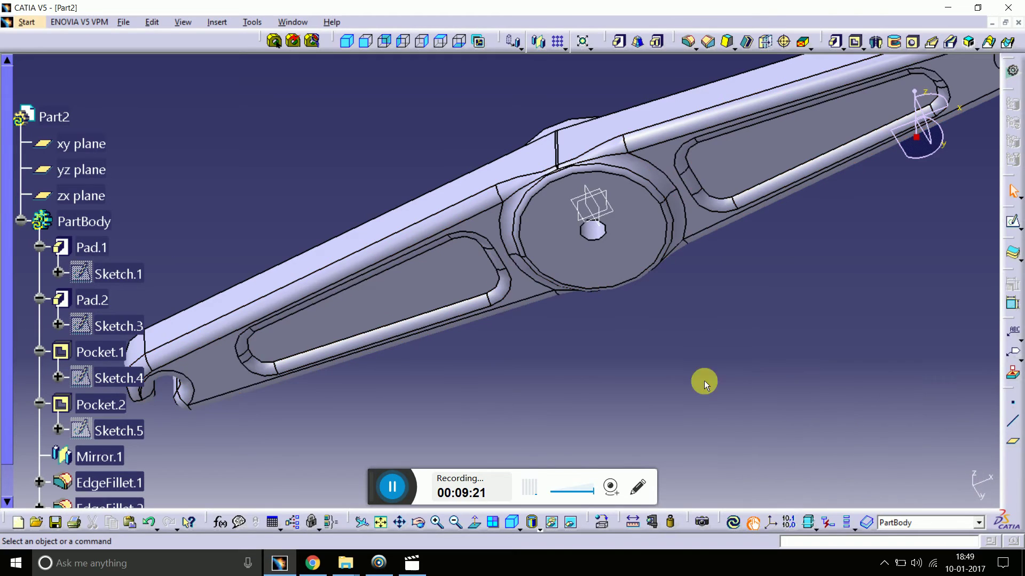
- Fillet six outer plate edges, including the right end, with a 2 mm radius
mouse_move(484, 381)
mouse_down()
mouse_move(457, 293)
mouse_move(542, 347)
mouse_up()
click(232, 410)
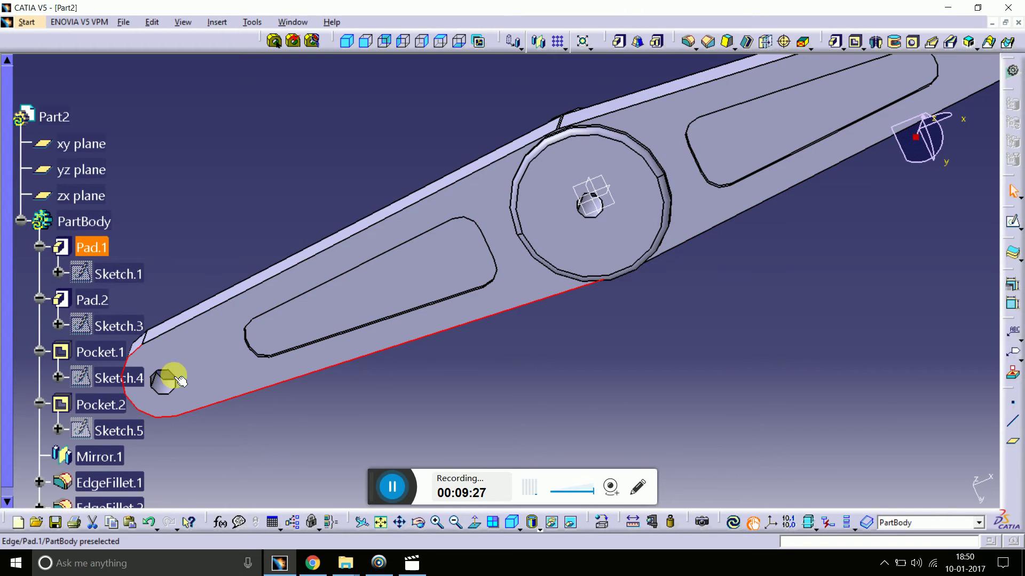
click(209, 318)
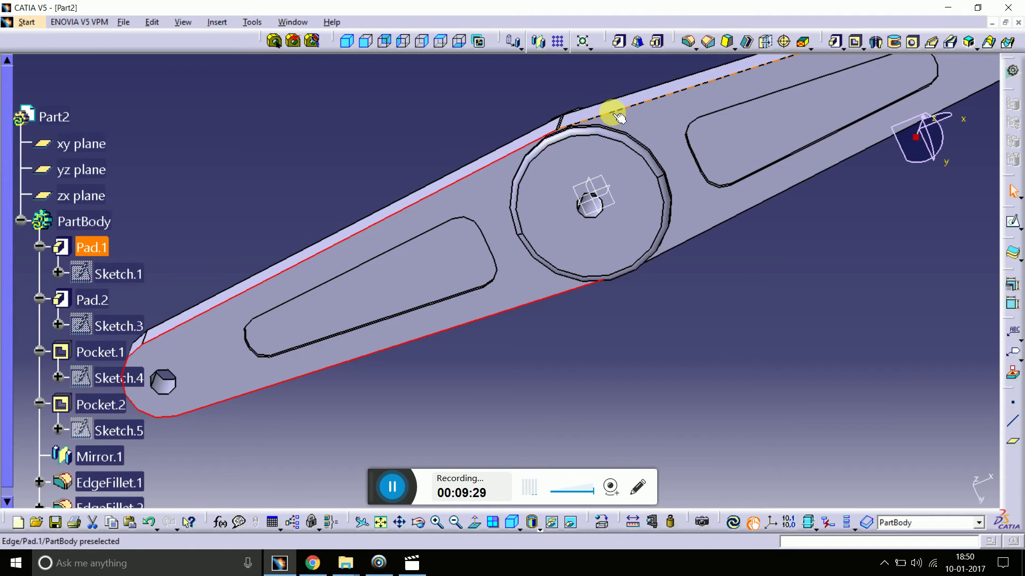
click(754, 209)
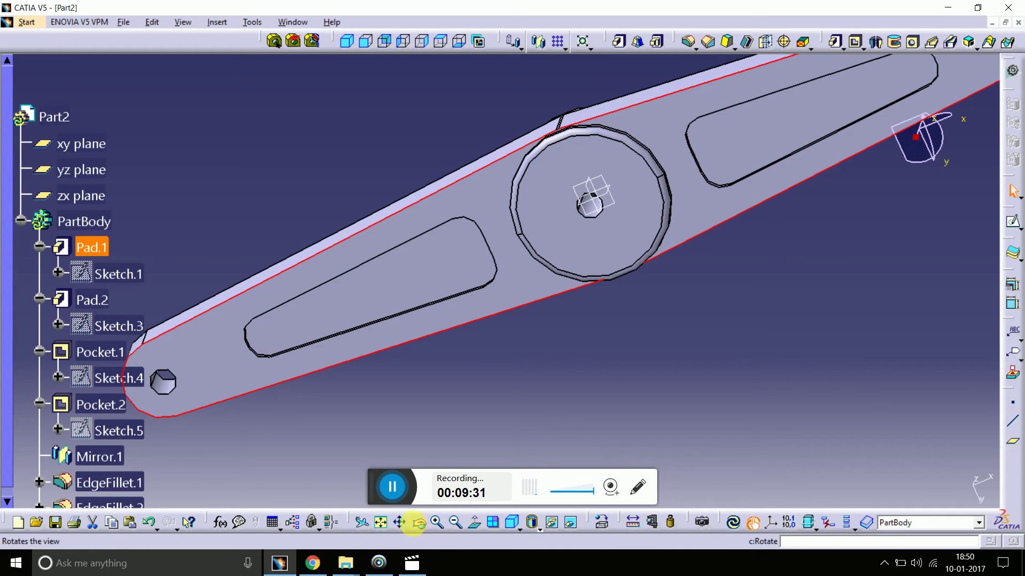
middle_drag(810, 266, 565, 430)
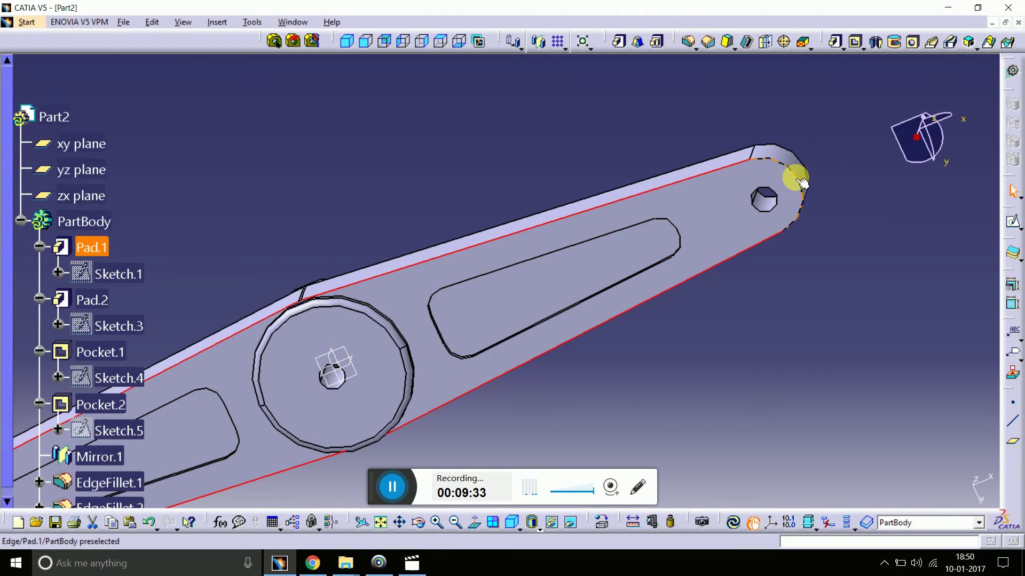
click(785, 162)
click(689, 42)
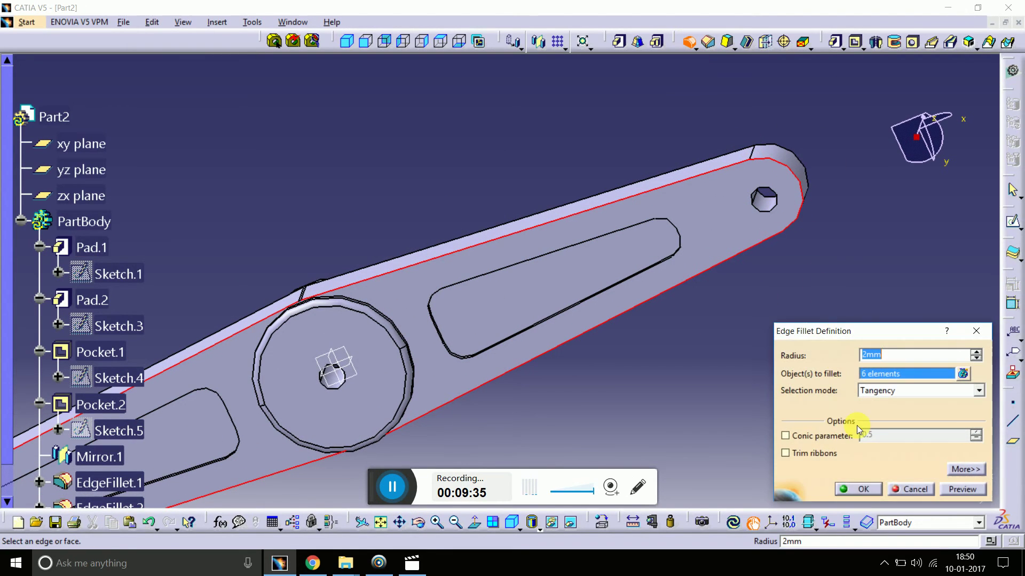
click(863, 490)
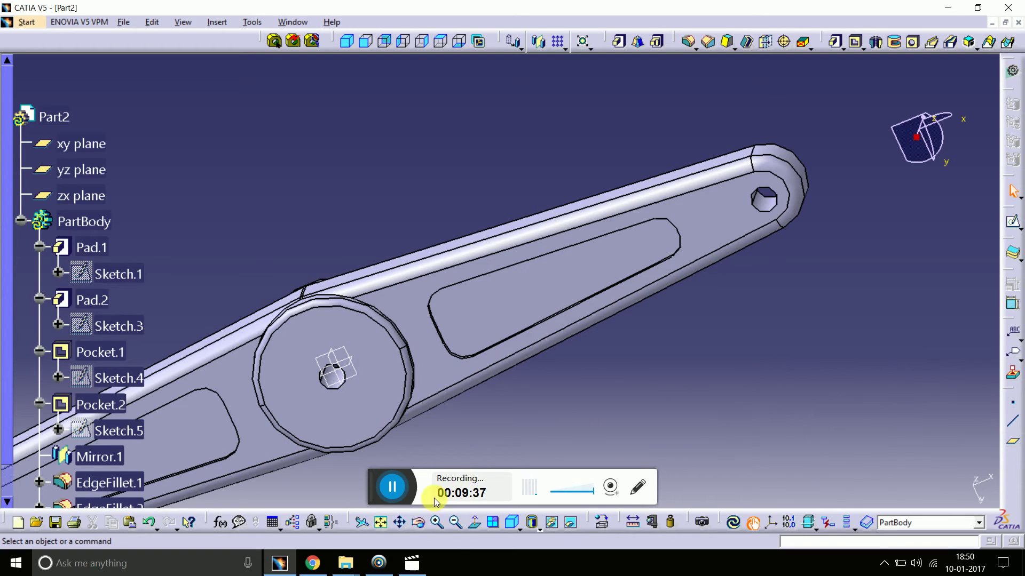
click(456, 524)
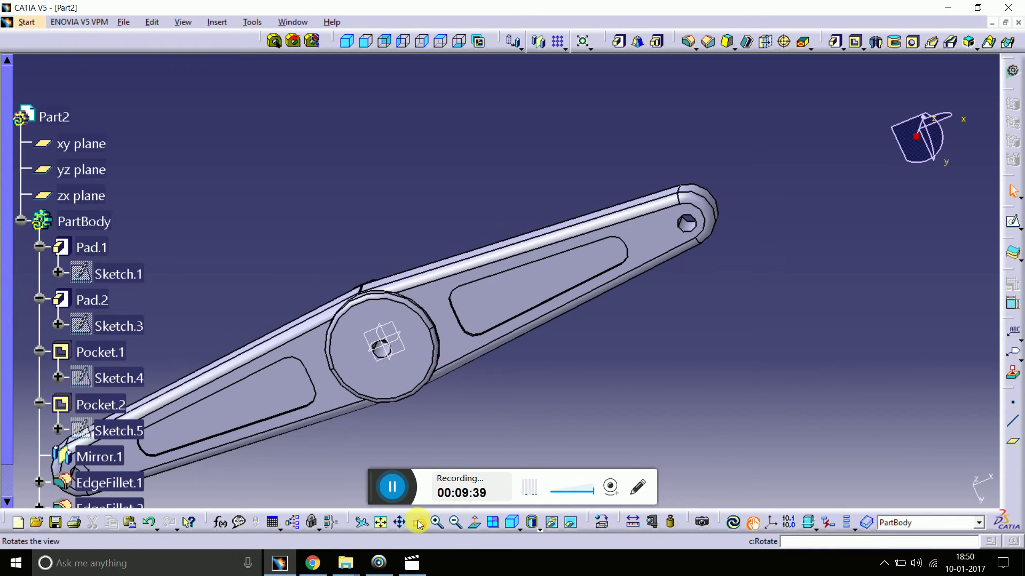
drag(523, 373, 549, 395)
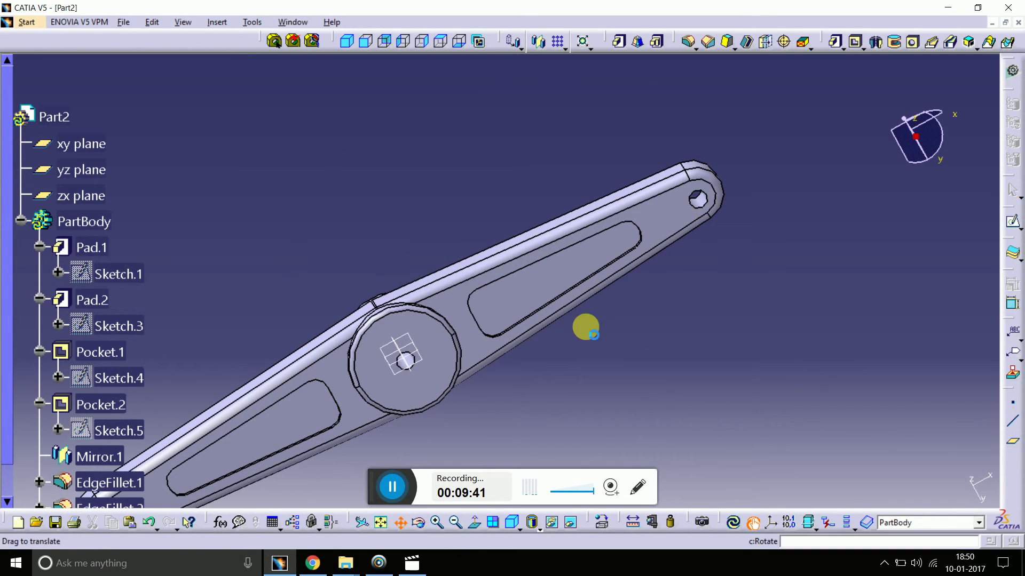
- Review the EdgeFillet.3 outer-edge fillet settings and confirm them unchanged
double_click(484, 322)
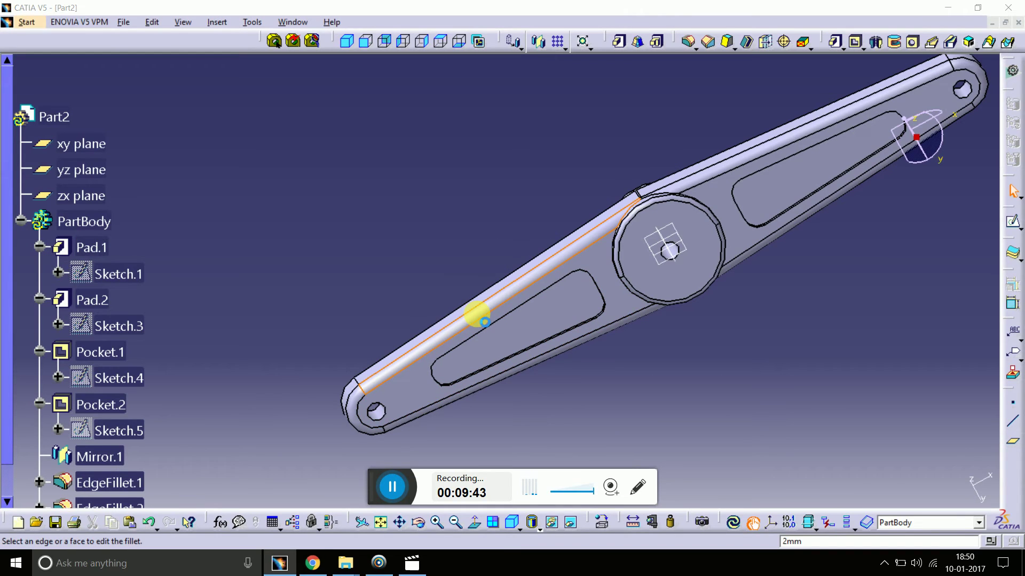
click(484, 320)
key(Return)
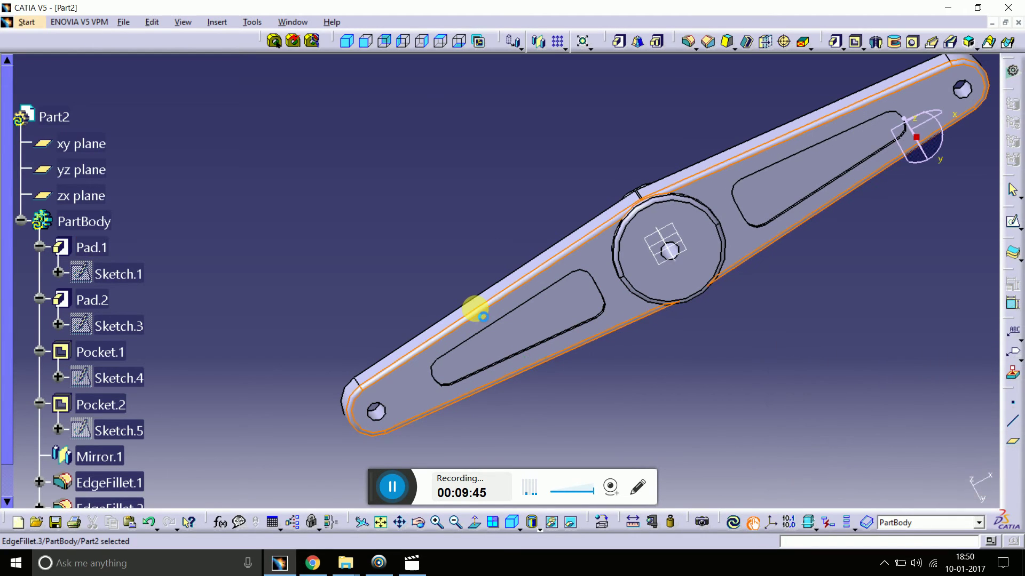
double_click(590, 244)
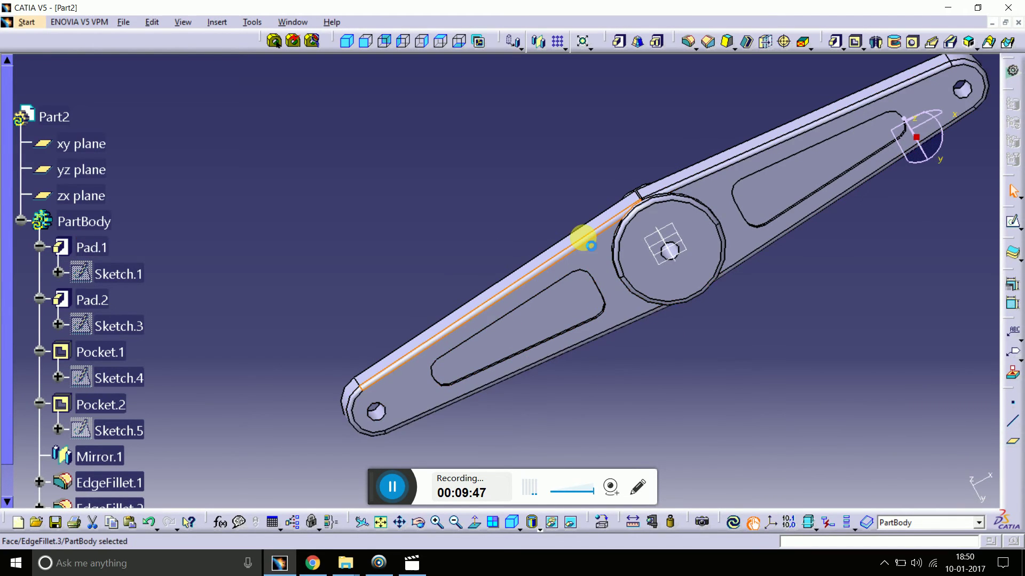
text(.5)
key(Return)
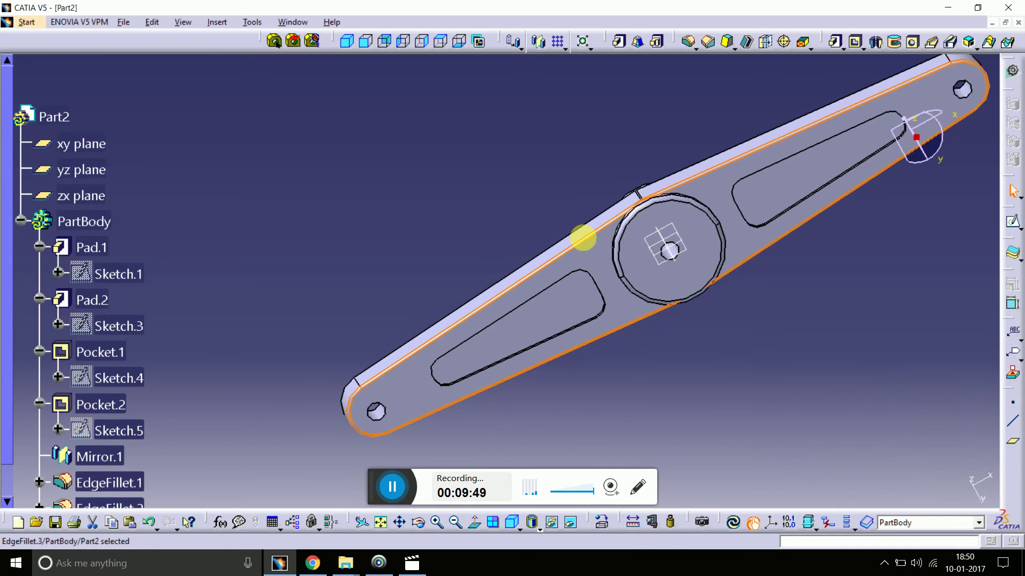
- Add a 2 mm fillet, EdgeFillet.4, to the central boss's circular rim
click(421, 522)
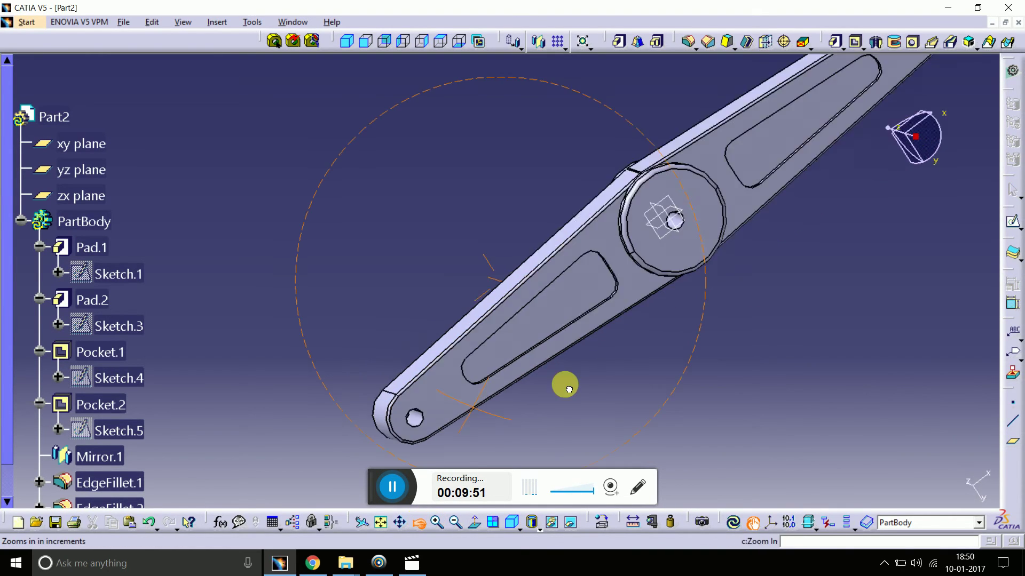
drag(563, 384, 799, 300)
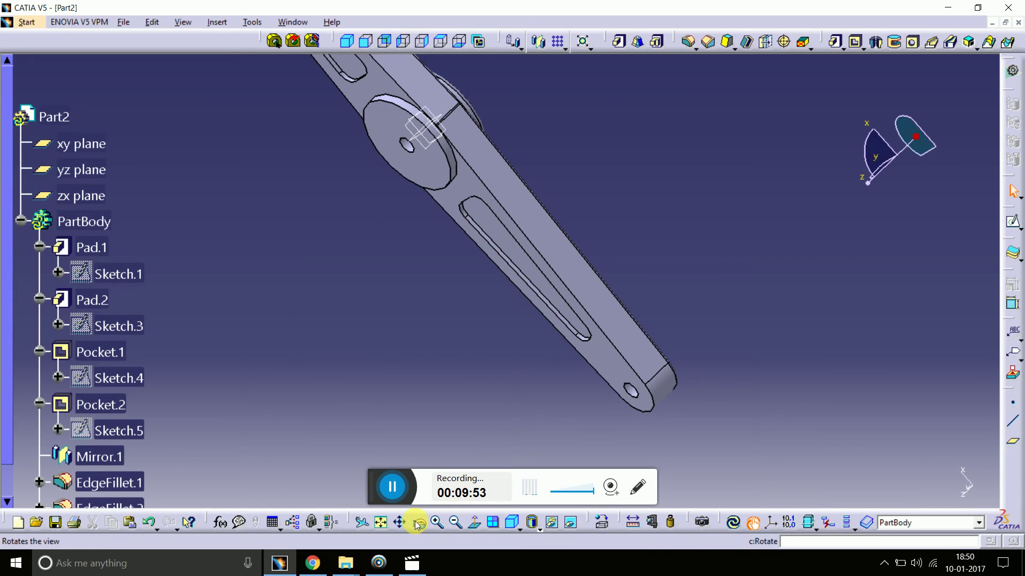
drag(490, 403, 534, 483)
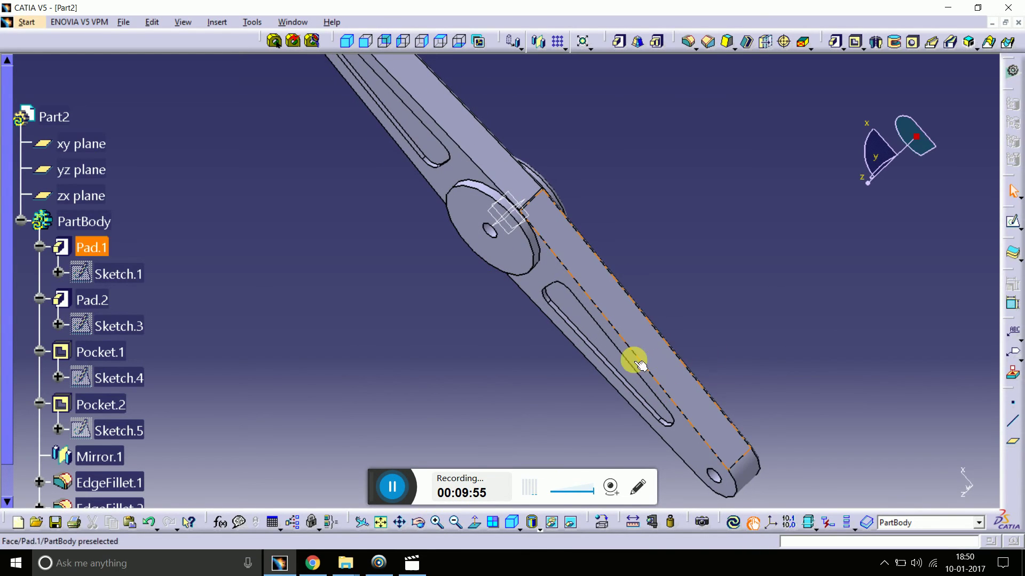
click(531, 267)
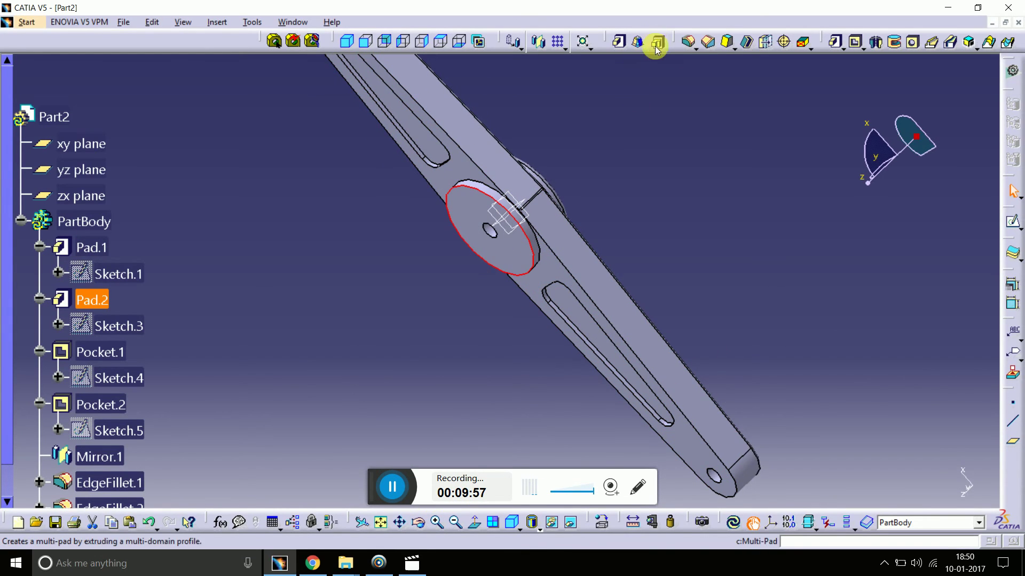
click(688, 42)
text(2)
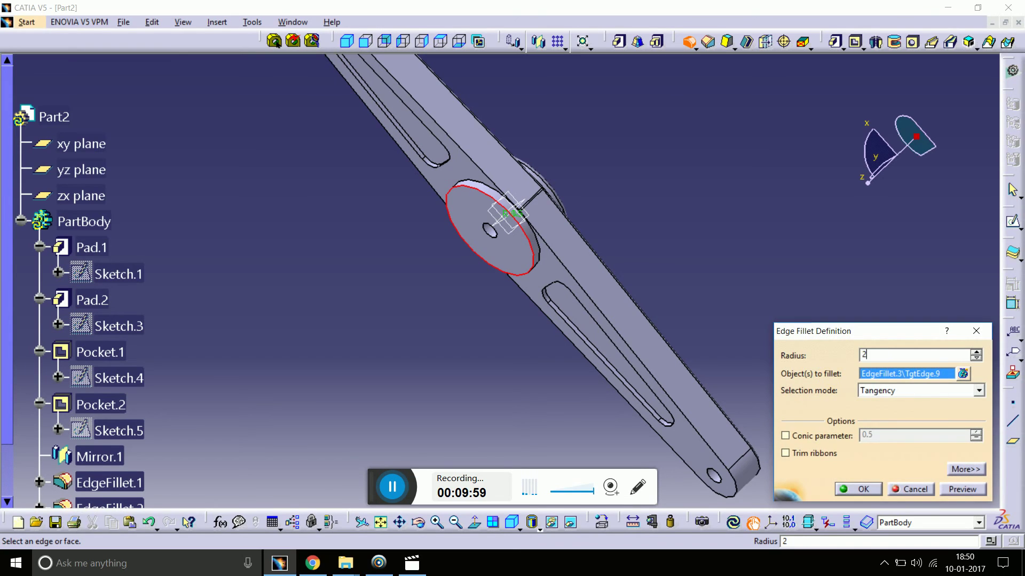
key(Return)
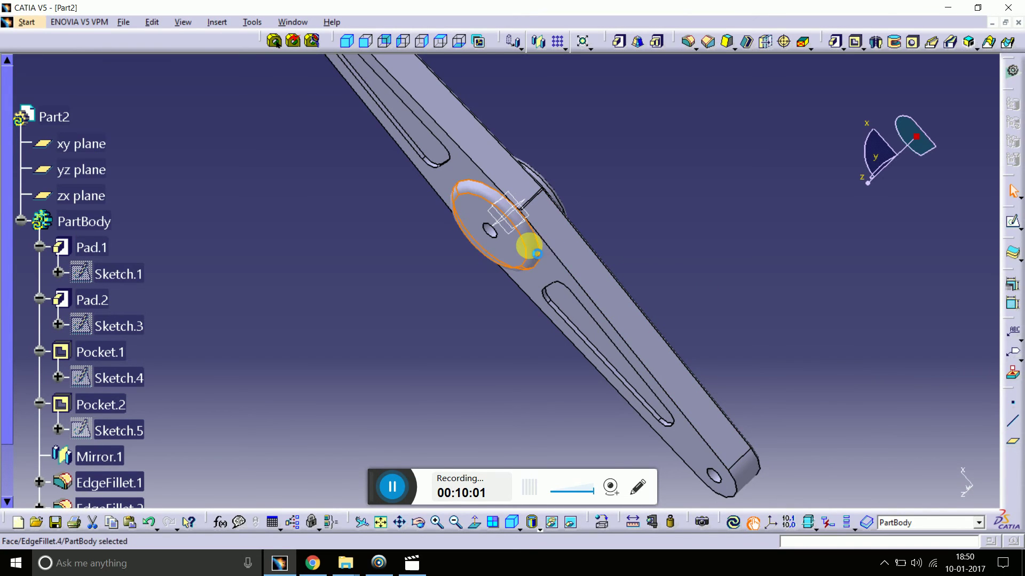
double_click(536, 254)
key(Return)
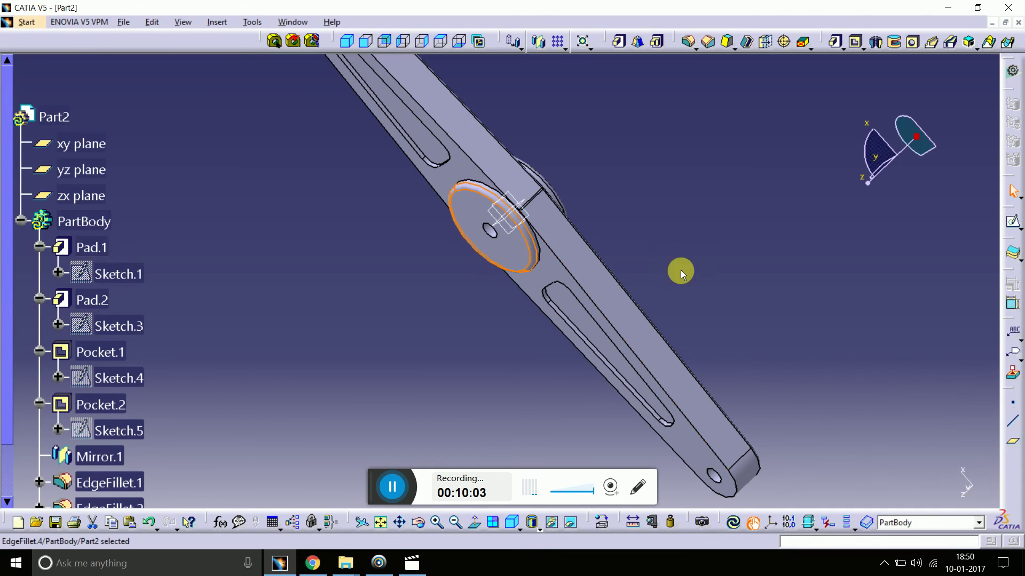
click(680, 270)
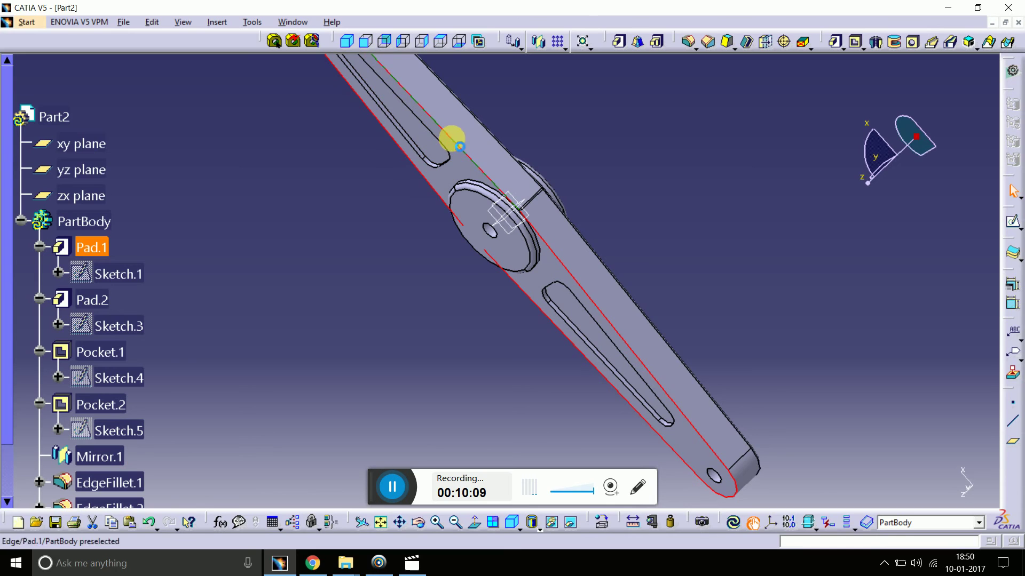
- Fillet the six long Pad.1 side edges, editing the radius value before applying
click(397, 526)
drag(435, 233, 565, 389)
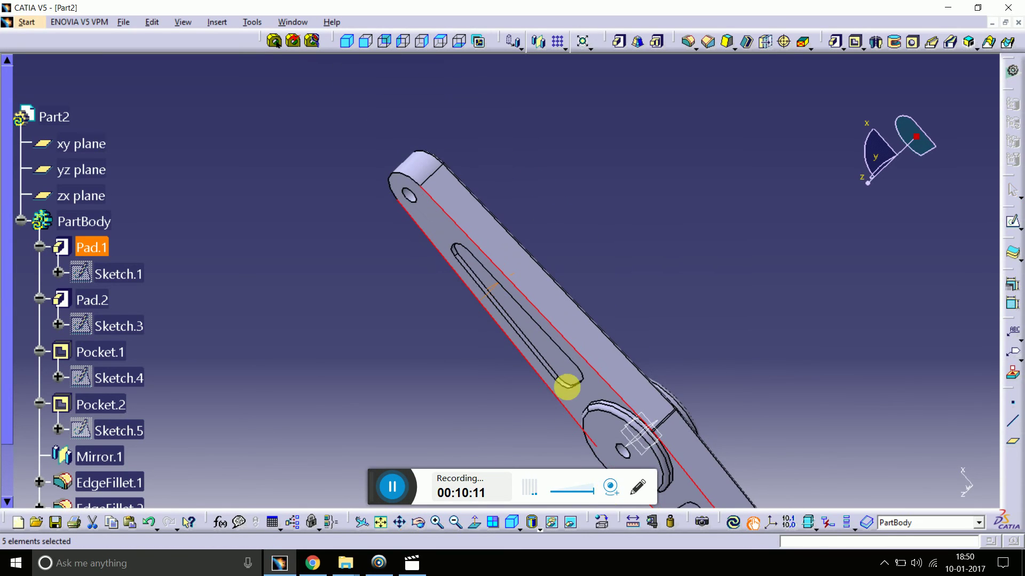
click(398, 178)
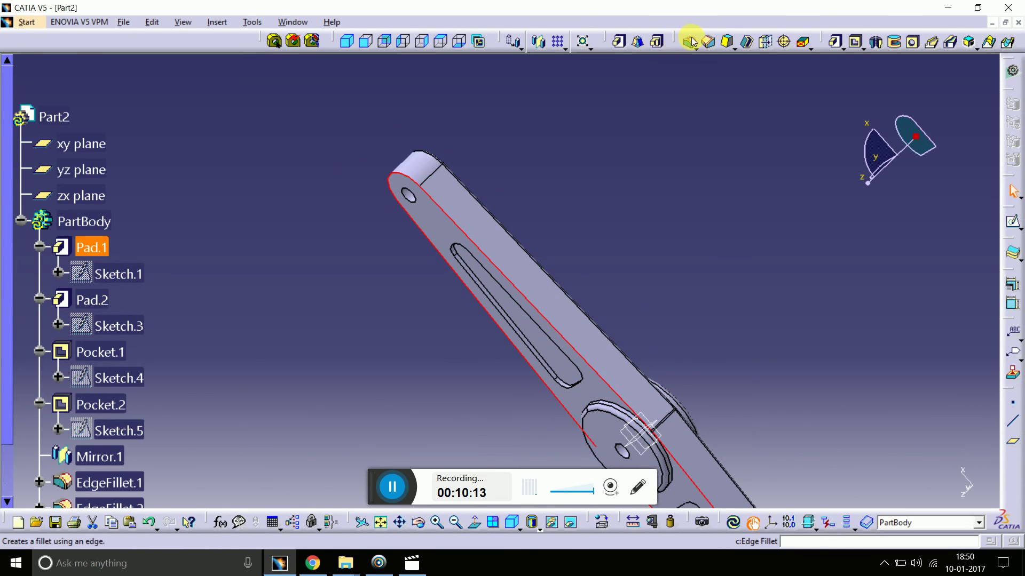
click(691, 41)
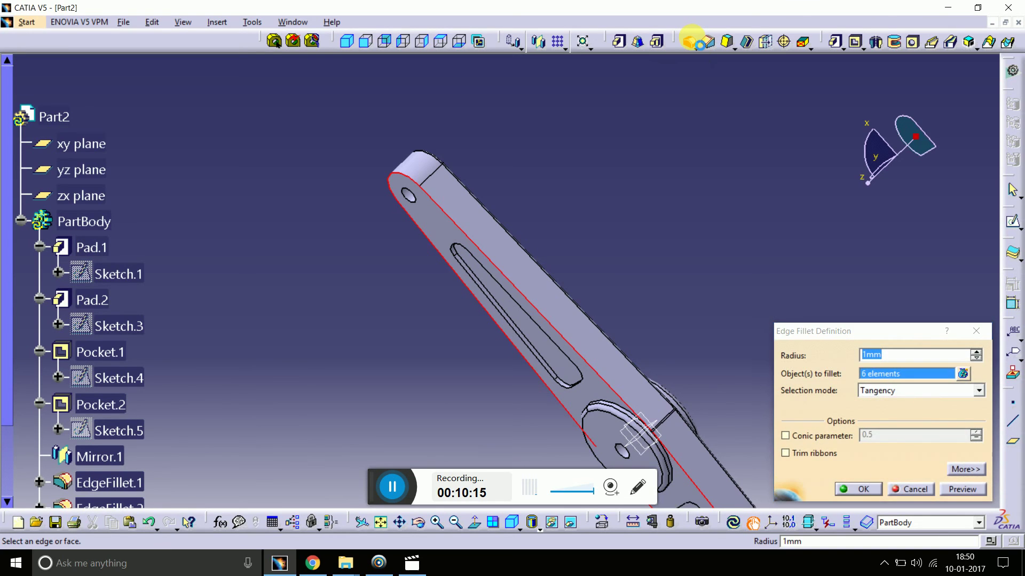
click(690, 41)
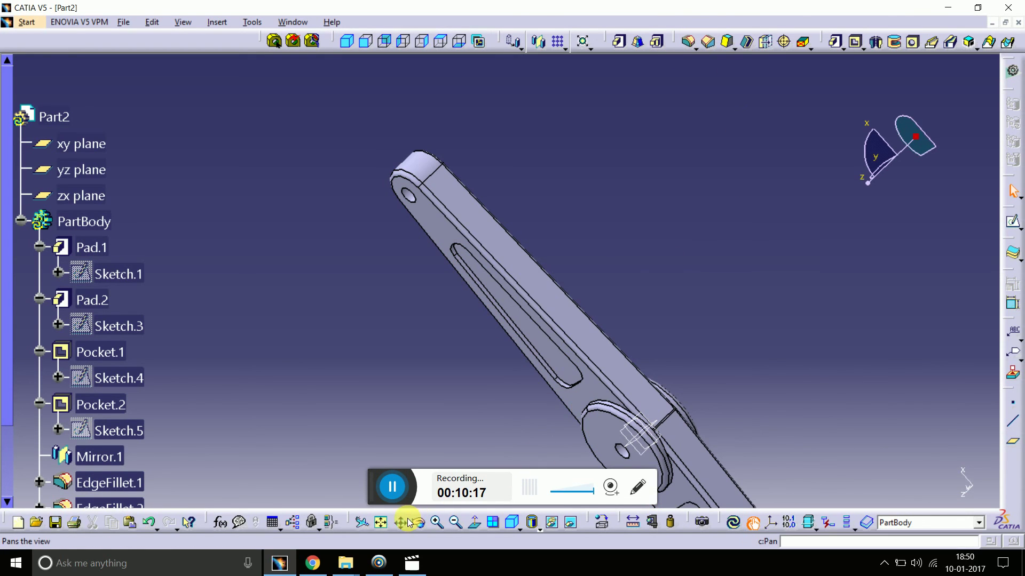
click(486, 257)
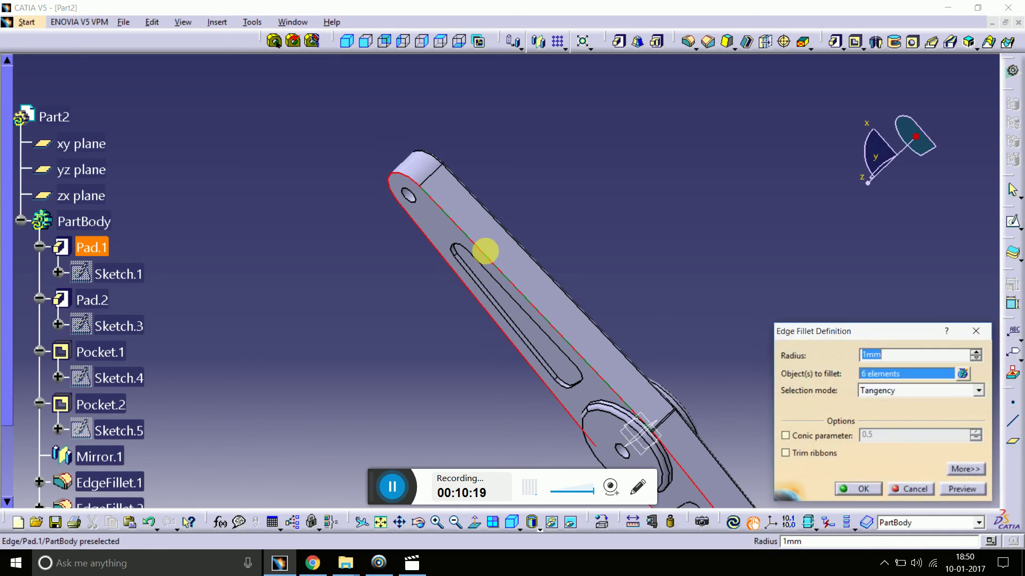
text(2)
key(Return)
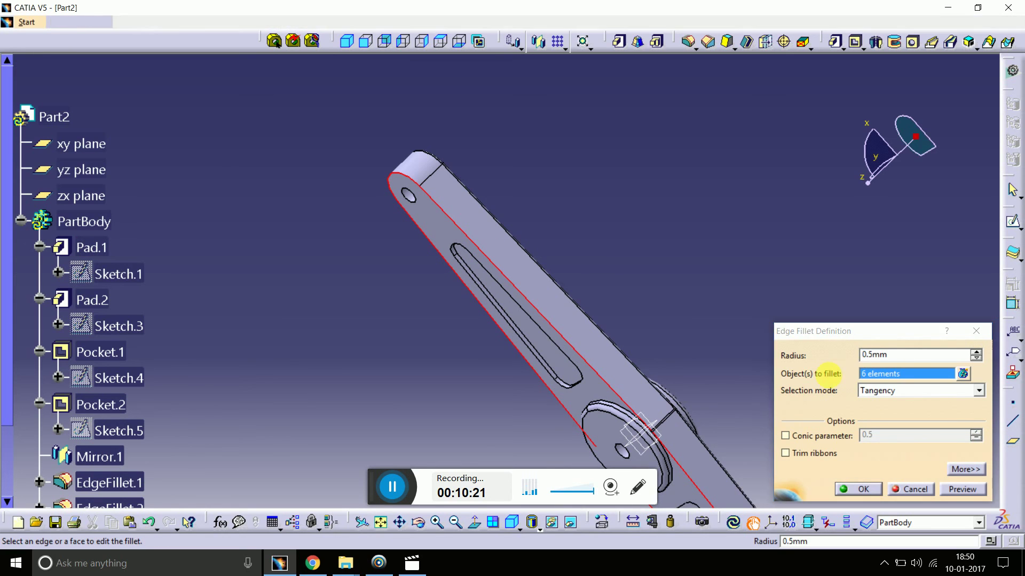
key(Return)
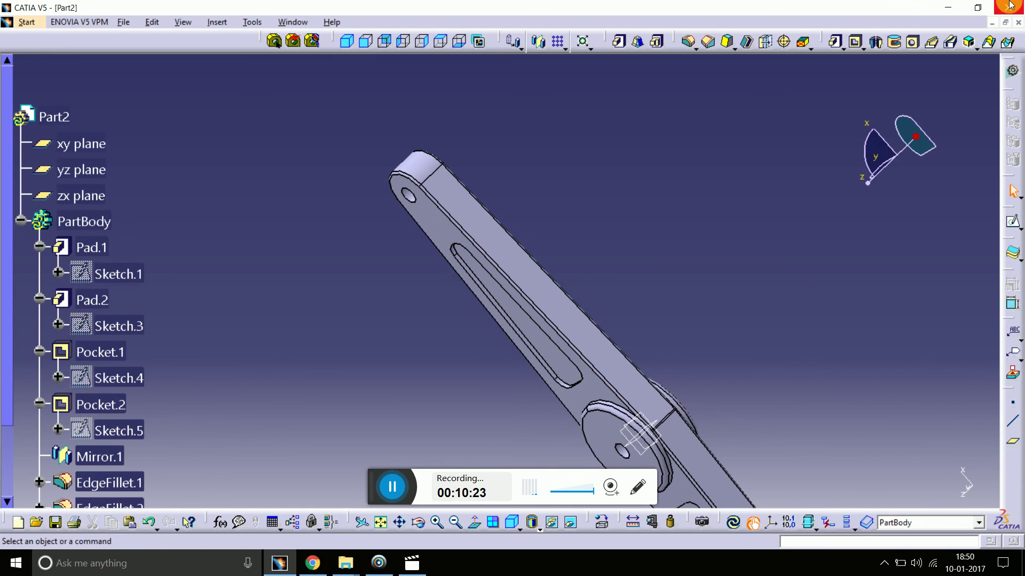
- Close the part and save it as CATPart '3' in the Beam Engine folder
click(380, 522)
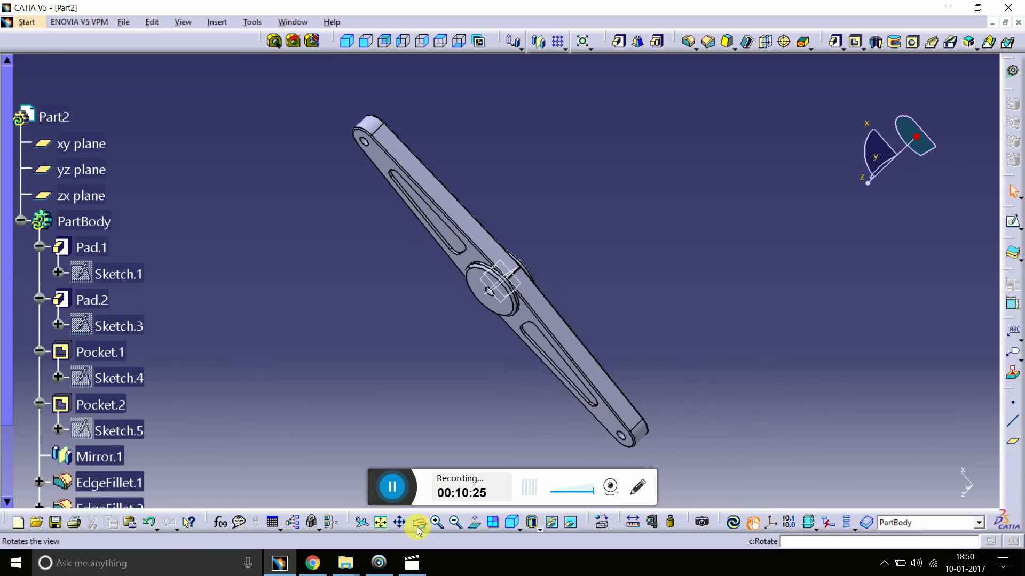
click(419, 524)
mouse_move(499, 148)
mouse_down()
mouse_move(425, 126)
mouse_move(544, 41)
mouse_move(528, 254)
mouse_move(578, 185)
mouse_move(492, 96)
mouse_move(475, 99)
mouse_up()
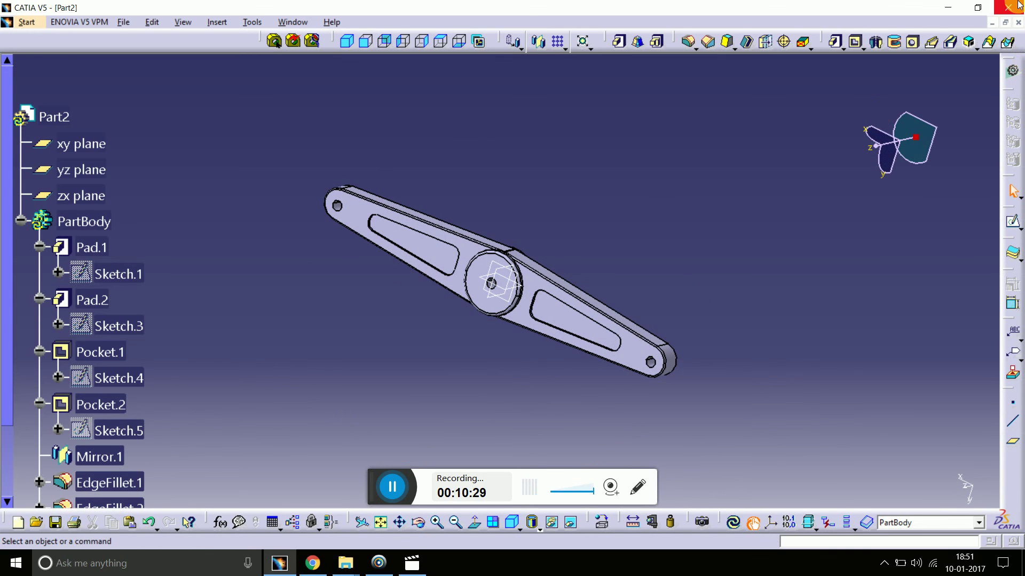
click(1017, 22)
click(479, 312)
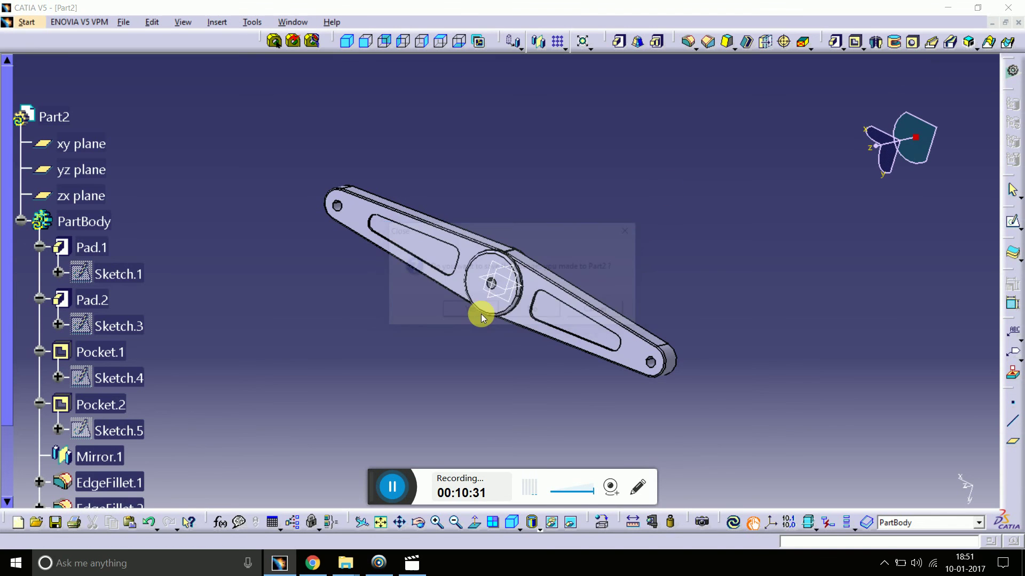
text(3)
key(Return)
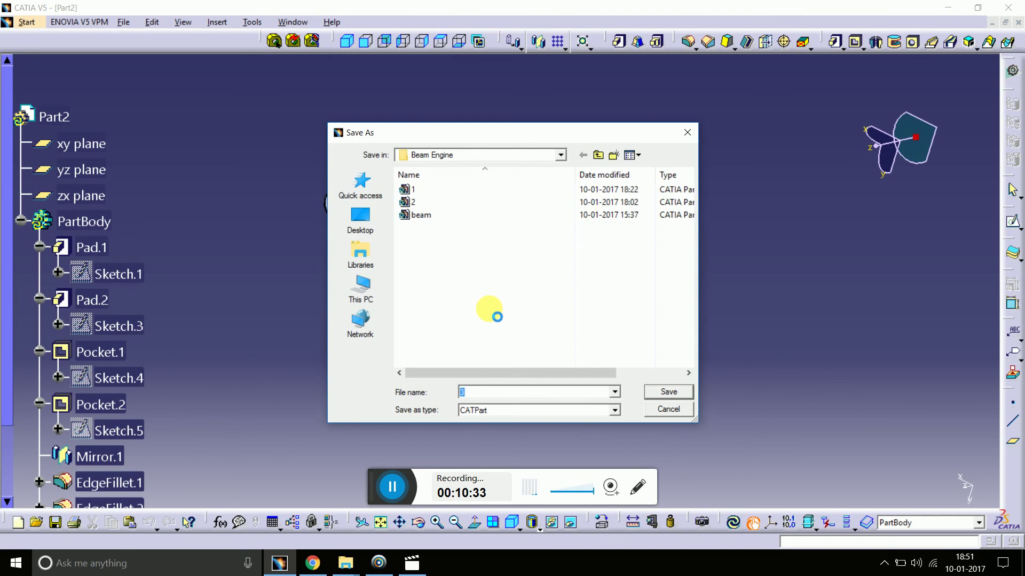